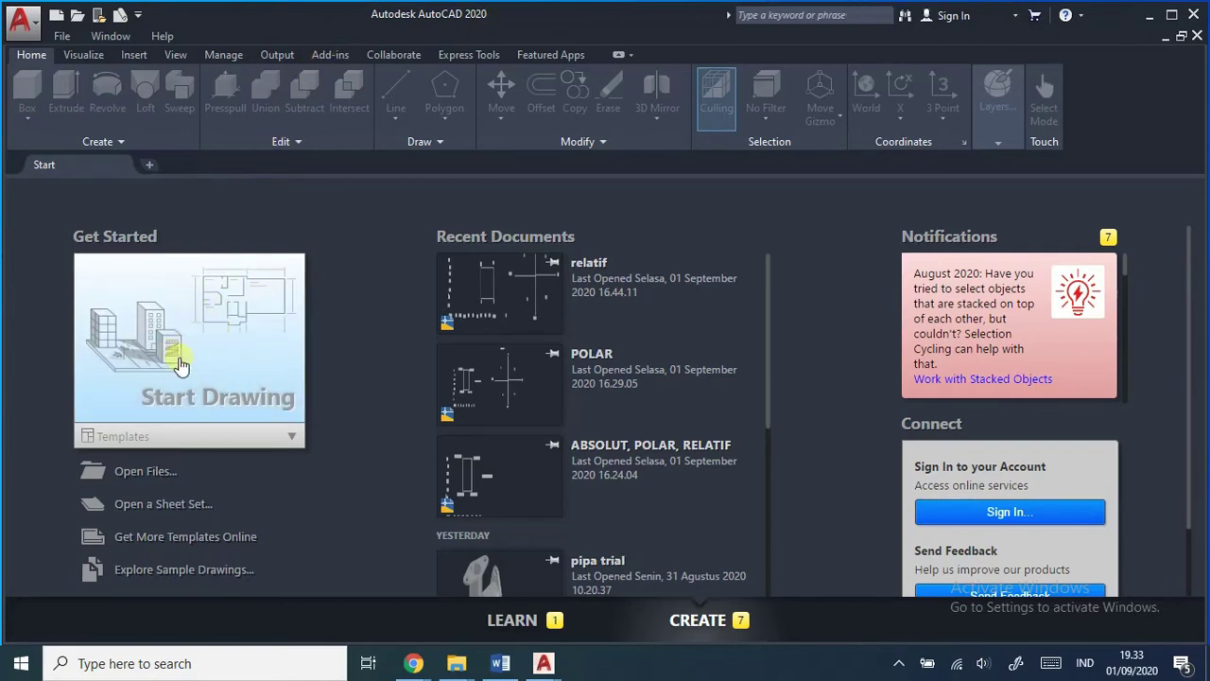
Step: Start a new blank drawing
click(200, 350)
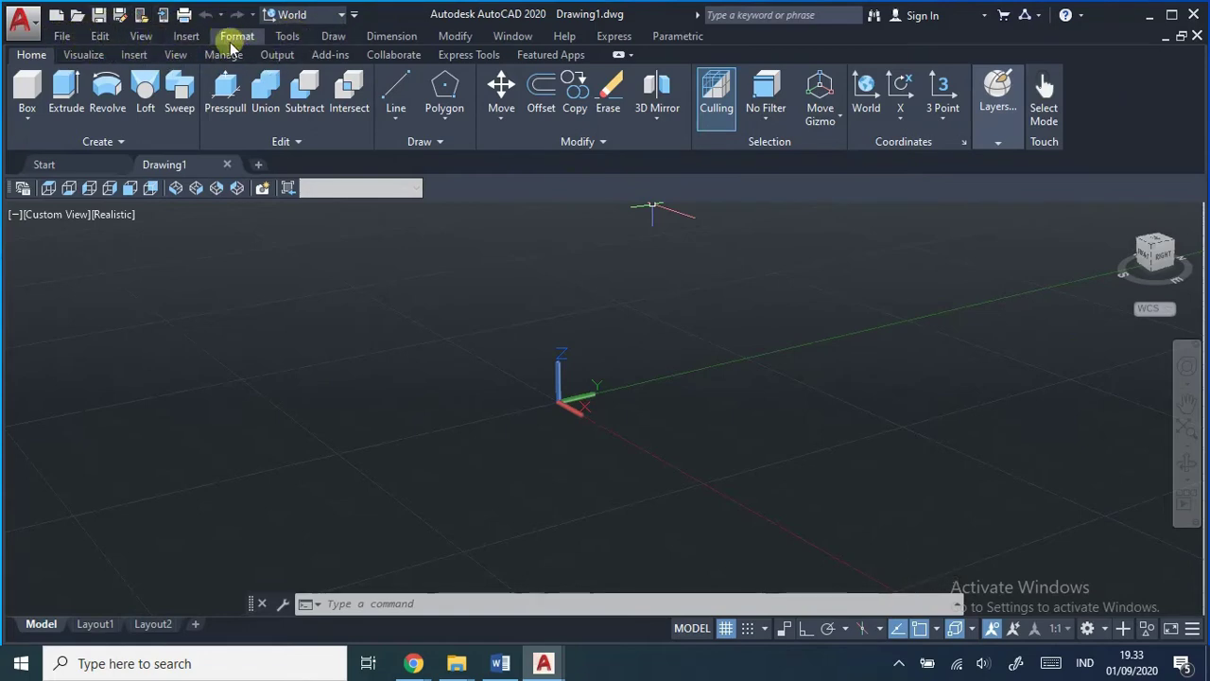
Step: Hide the menu bar and turn it back on
click(354, 14)
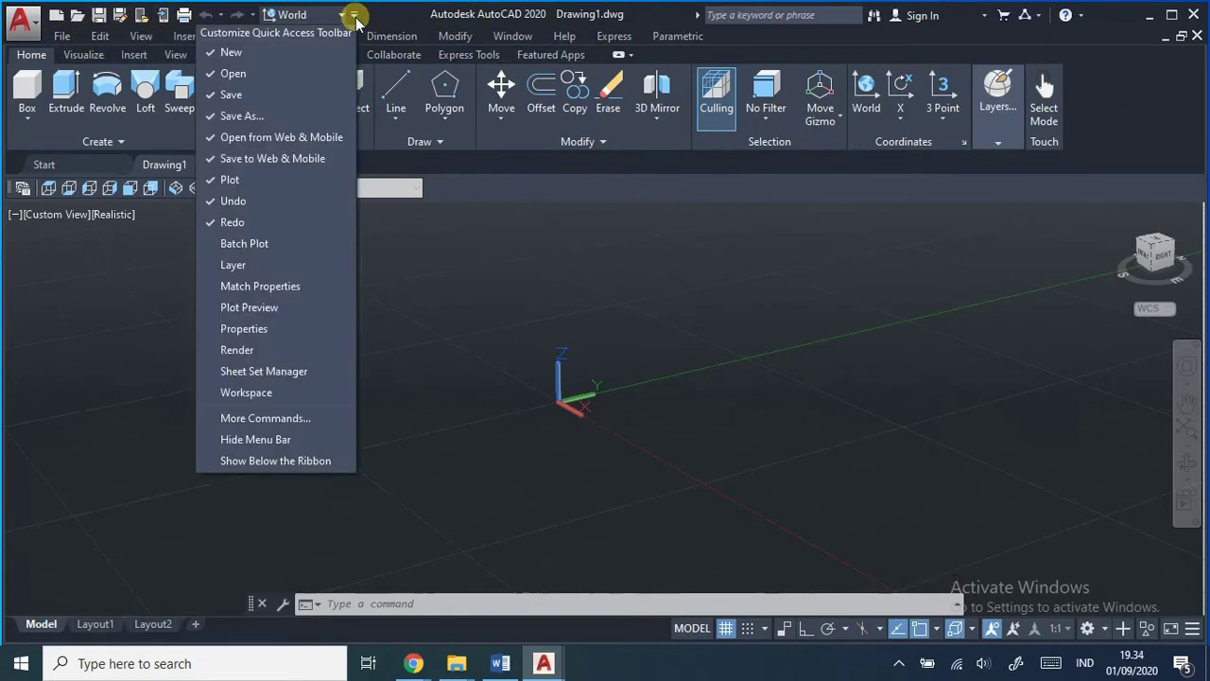
click(263, 442)
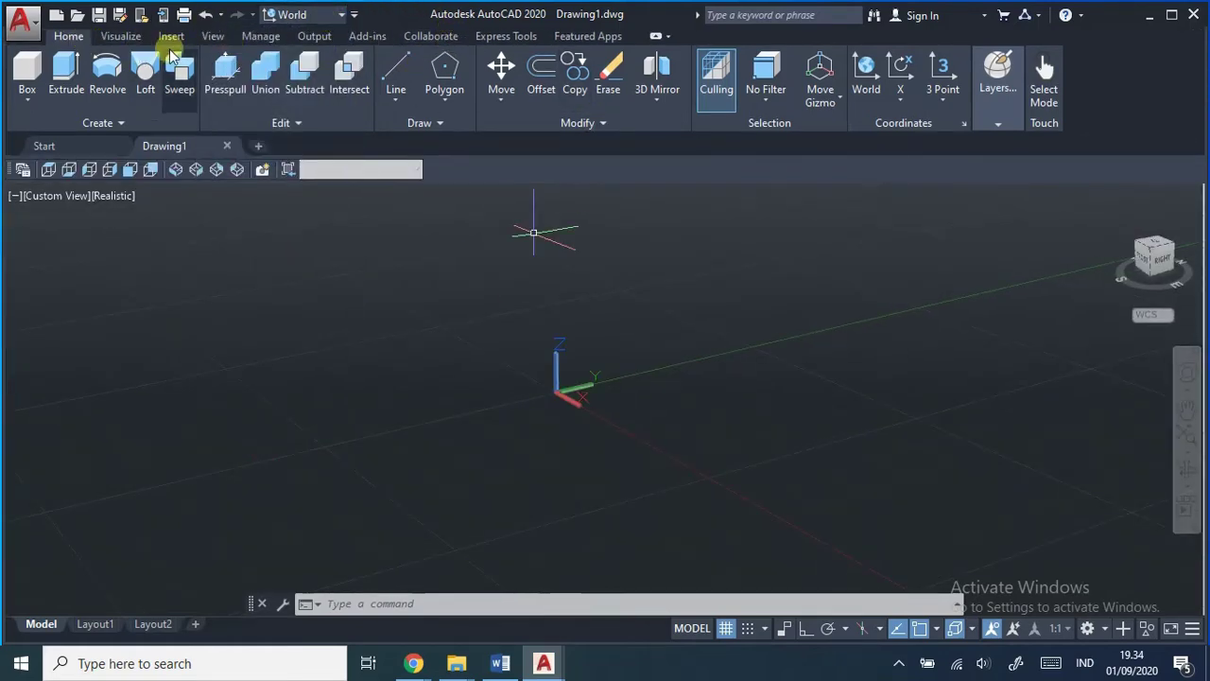
click(354, 16)
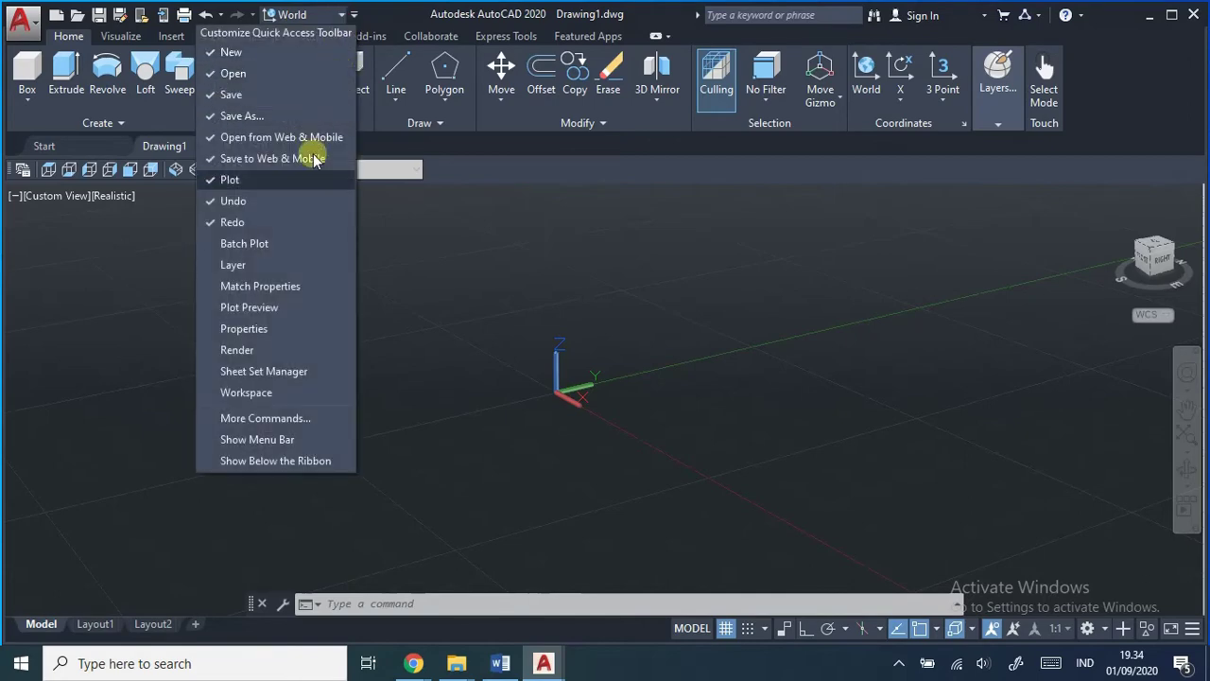
click(300, 440)
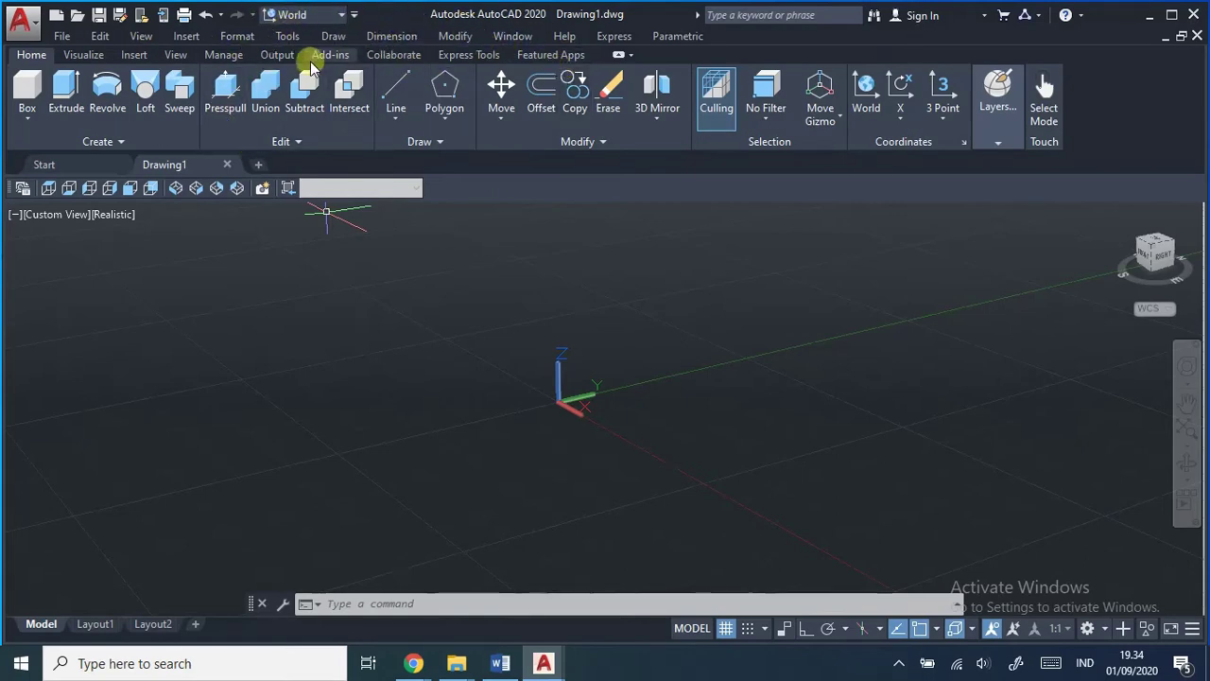
Step: Configure the drawing units to decimal length with precision 0 and an insertion scale in millimeters
click(241, 36)
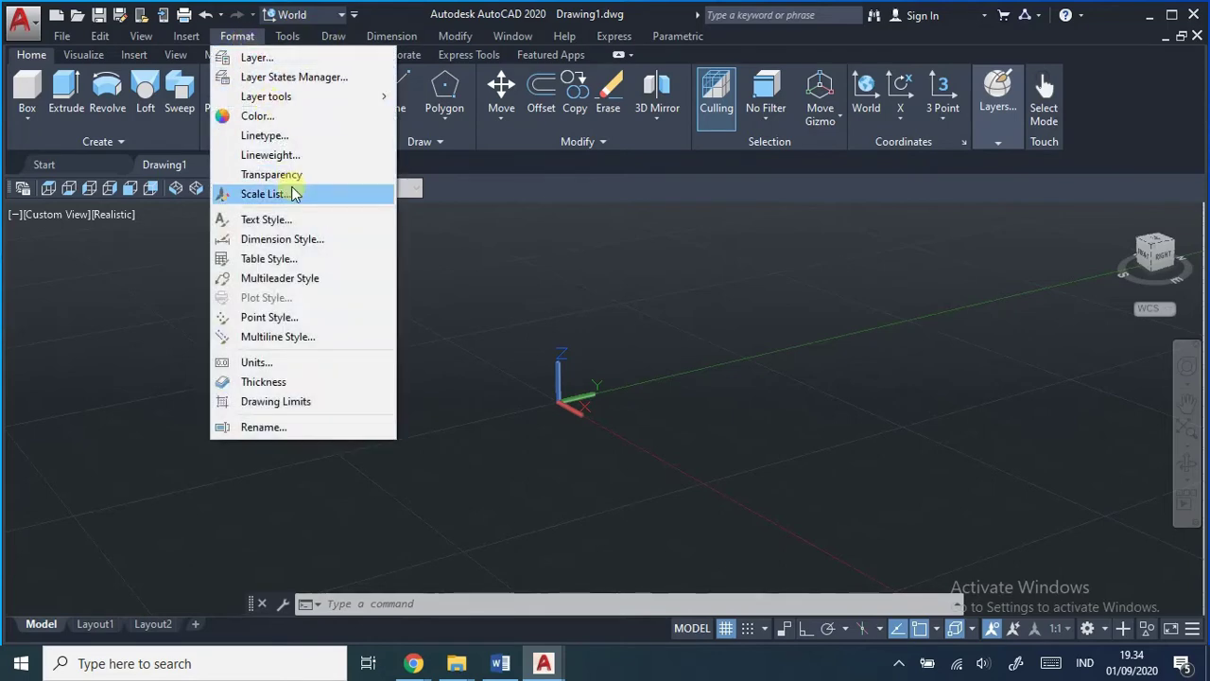
click(293, 364)
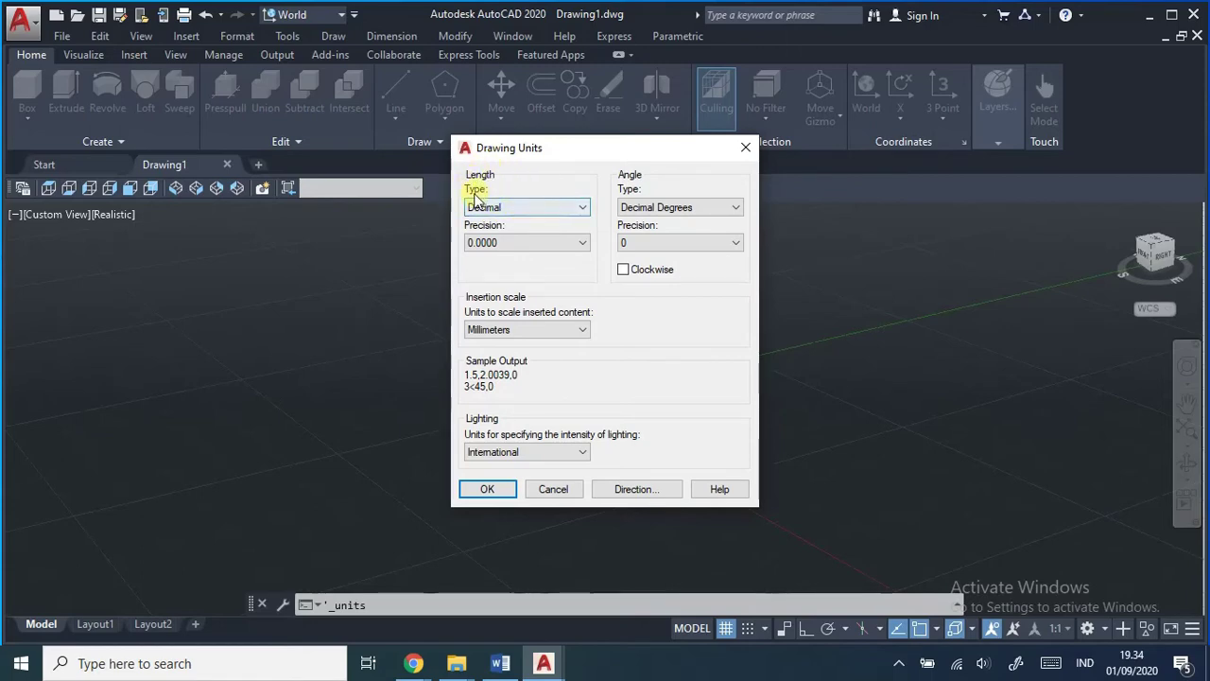
click(585, 207)
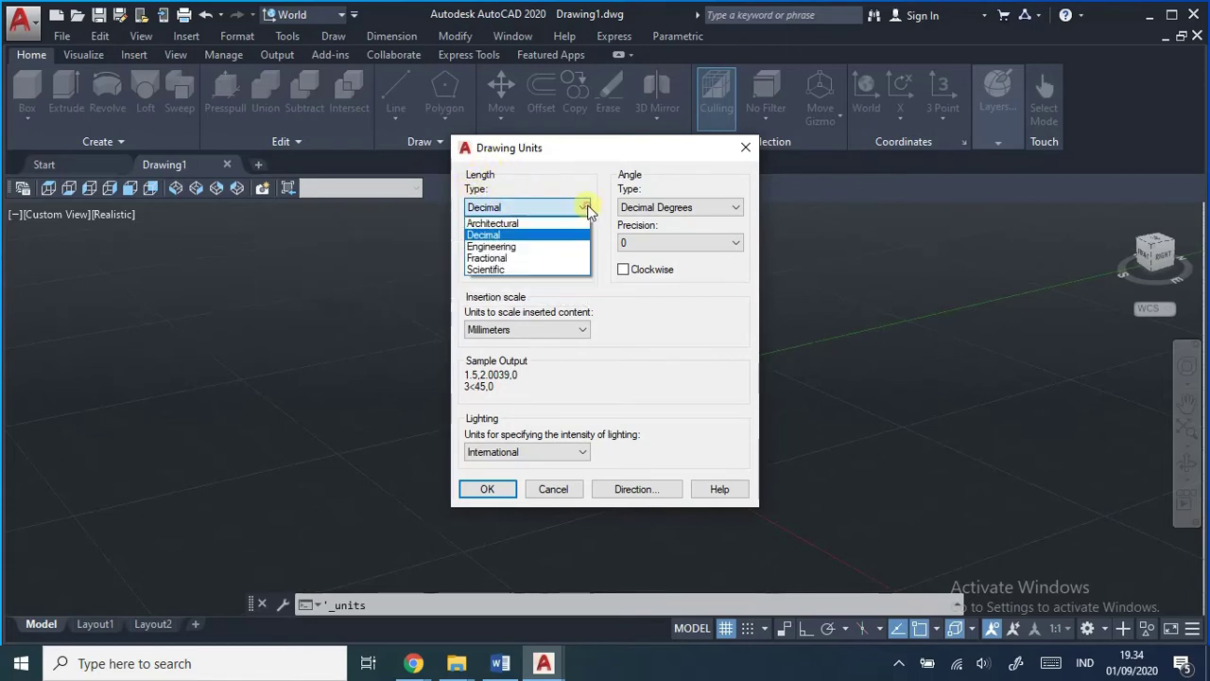
click(573, 234)
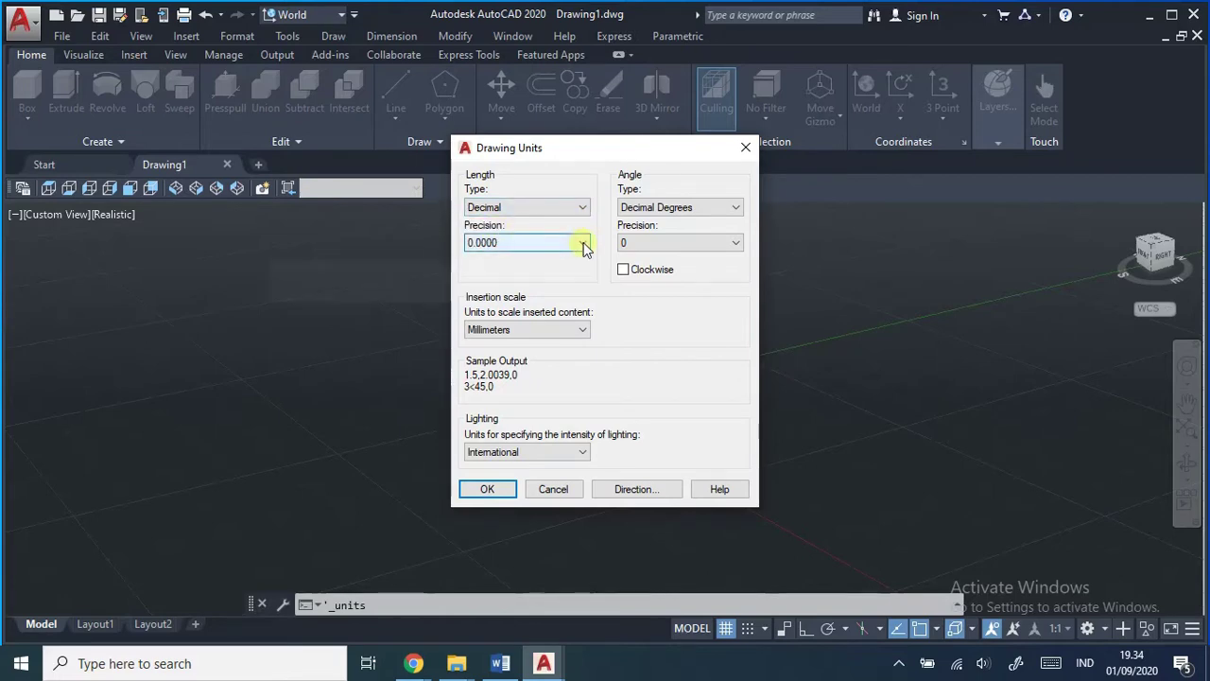
click(583, 243)
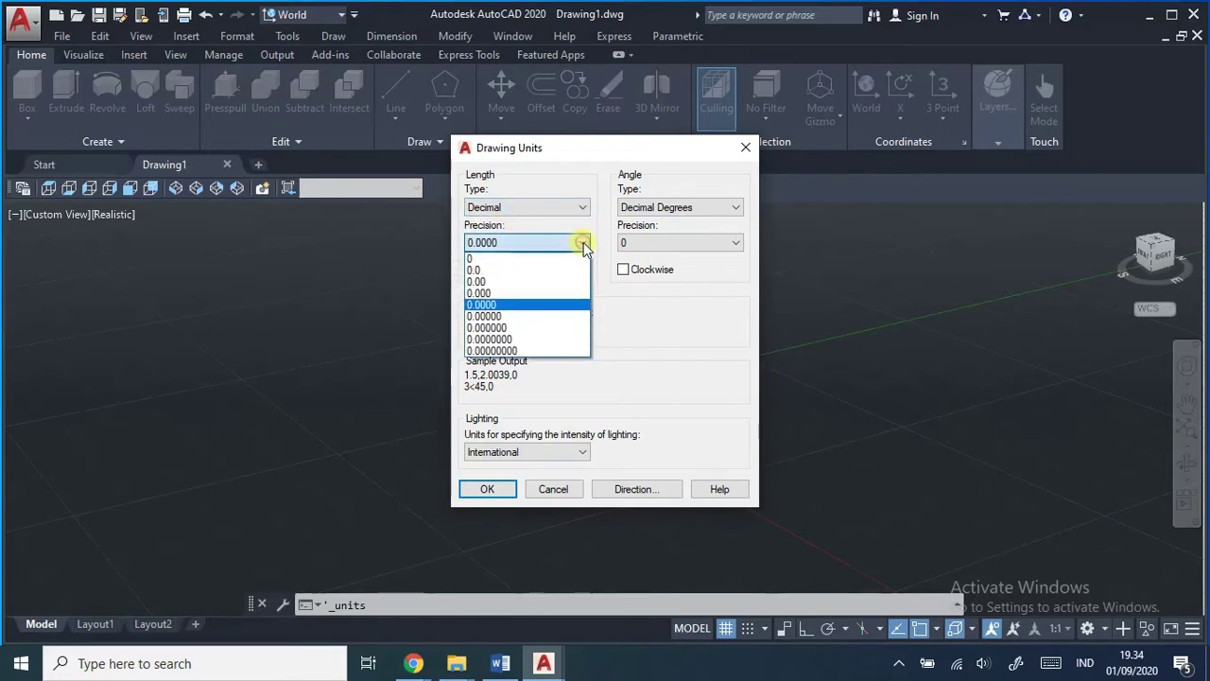
click(491, 260)
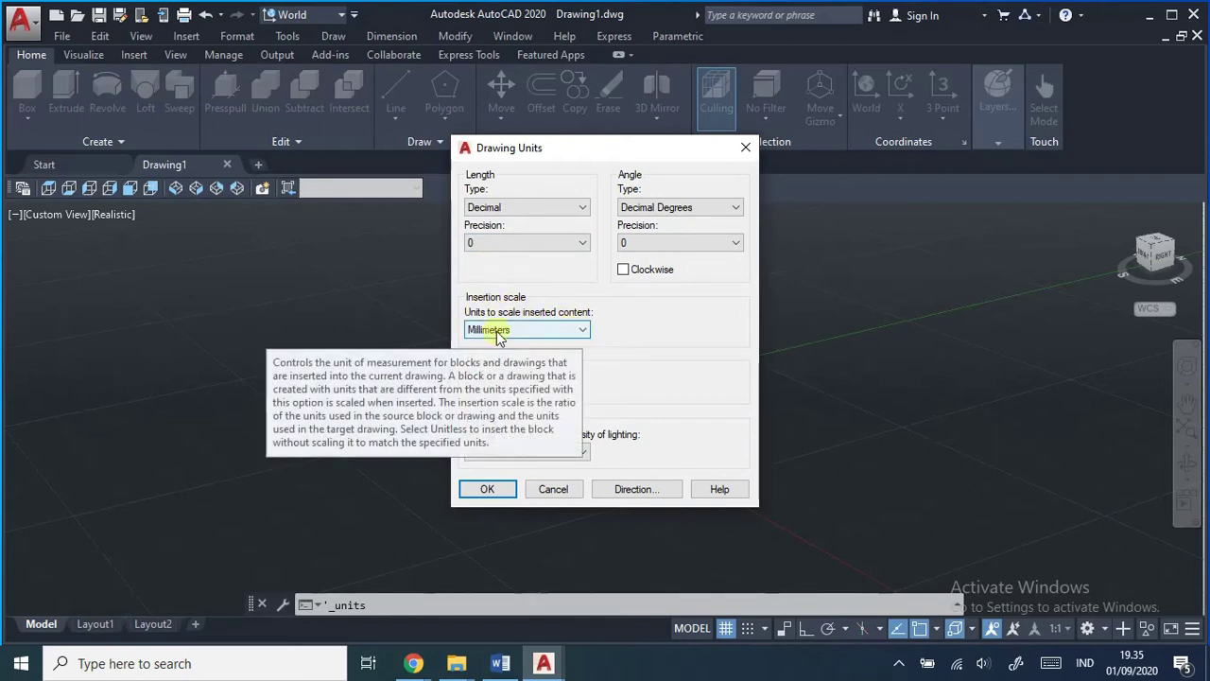
click(584, 333)
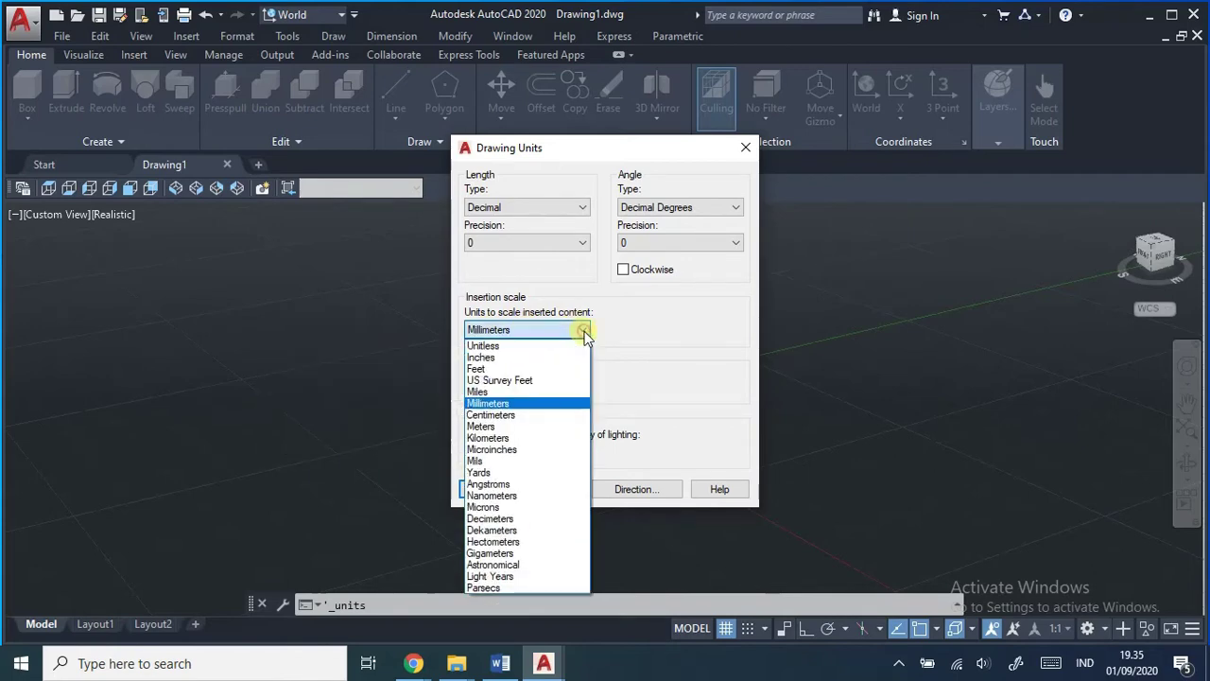
click(536, 405)
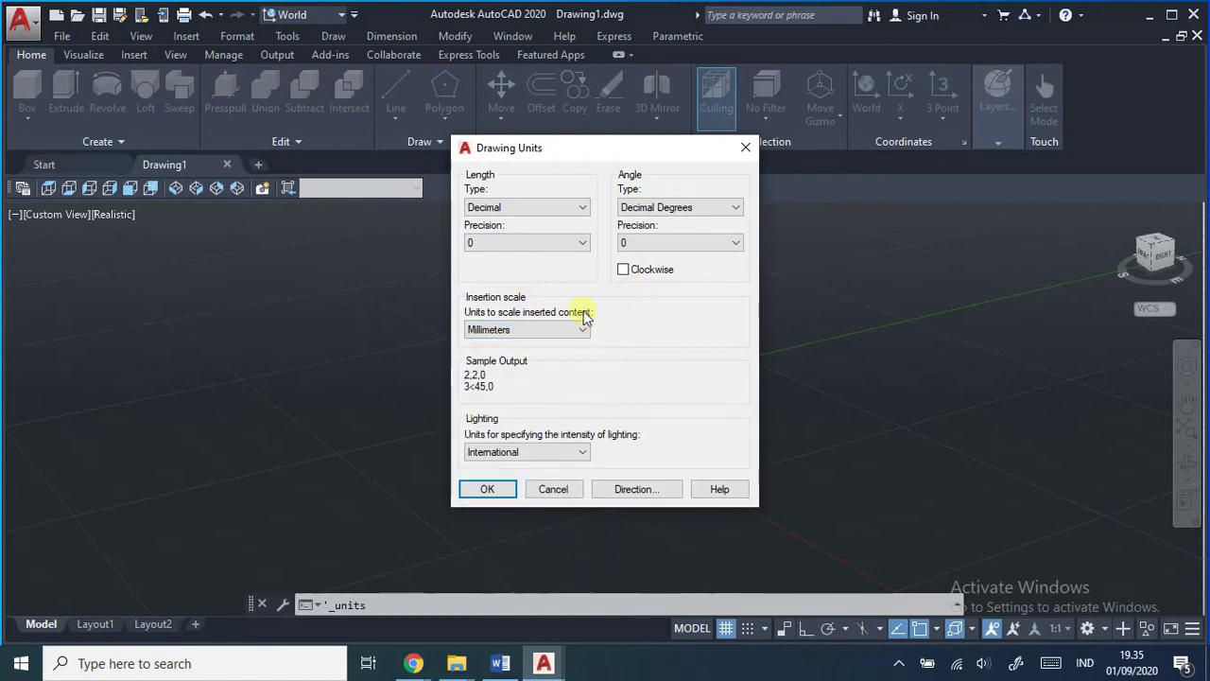
click(487, 490)
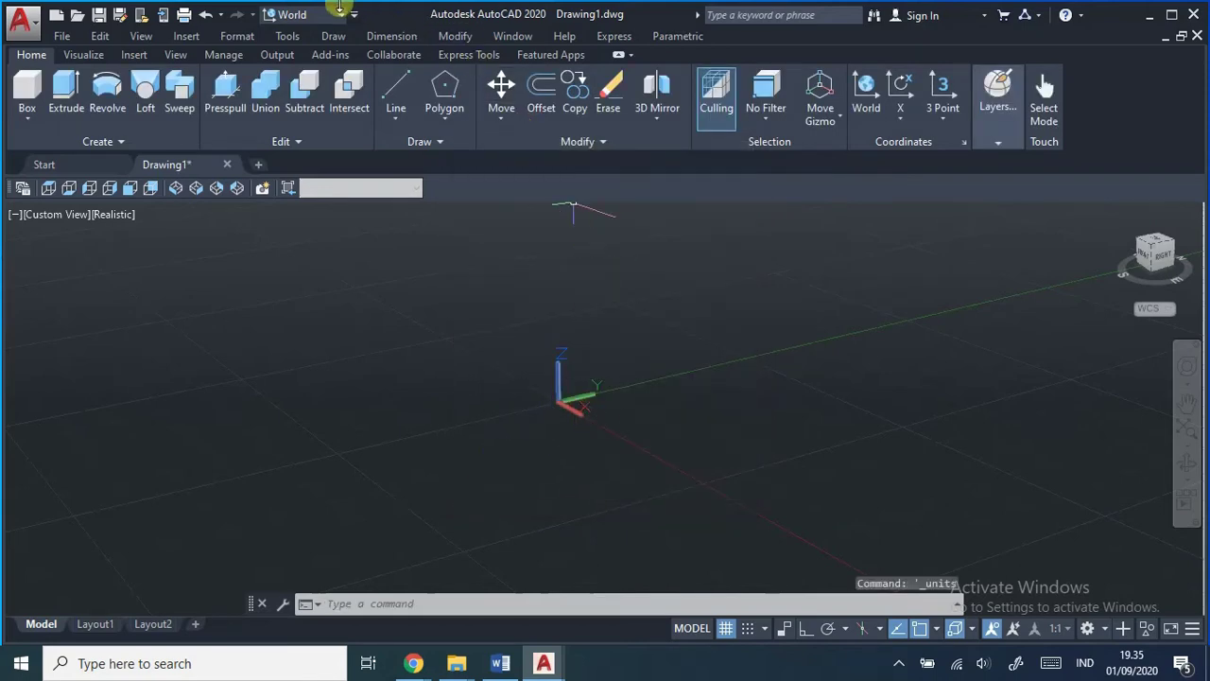
Step: Set the drawing limits with the lower left corner at 0,0 and the upper right corner at 210,297
click(238, 36)
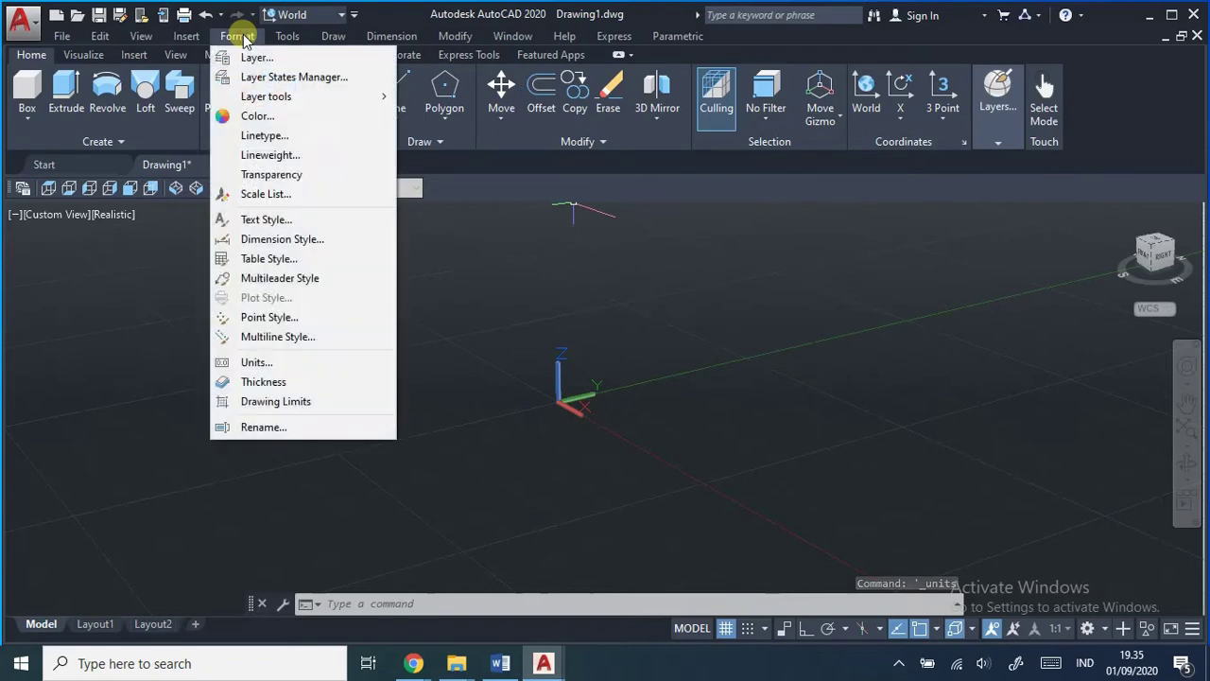
click(298, 404)
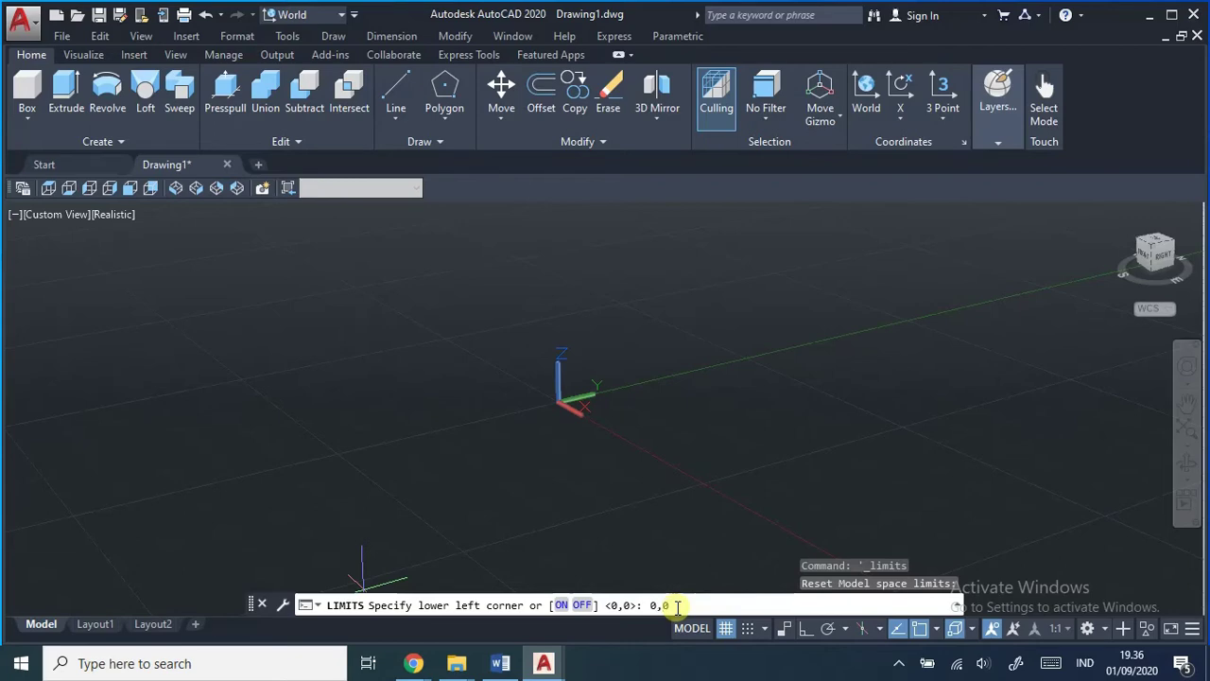
key(Return)
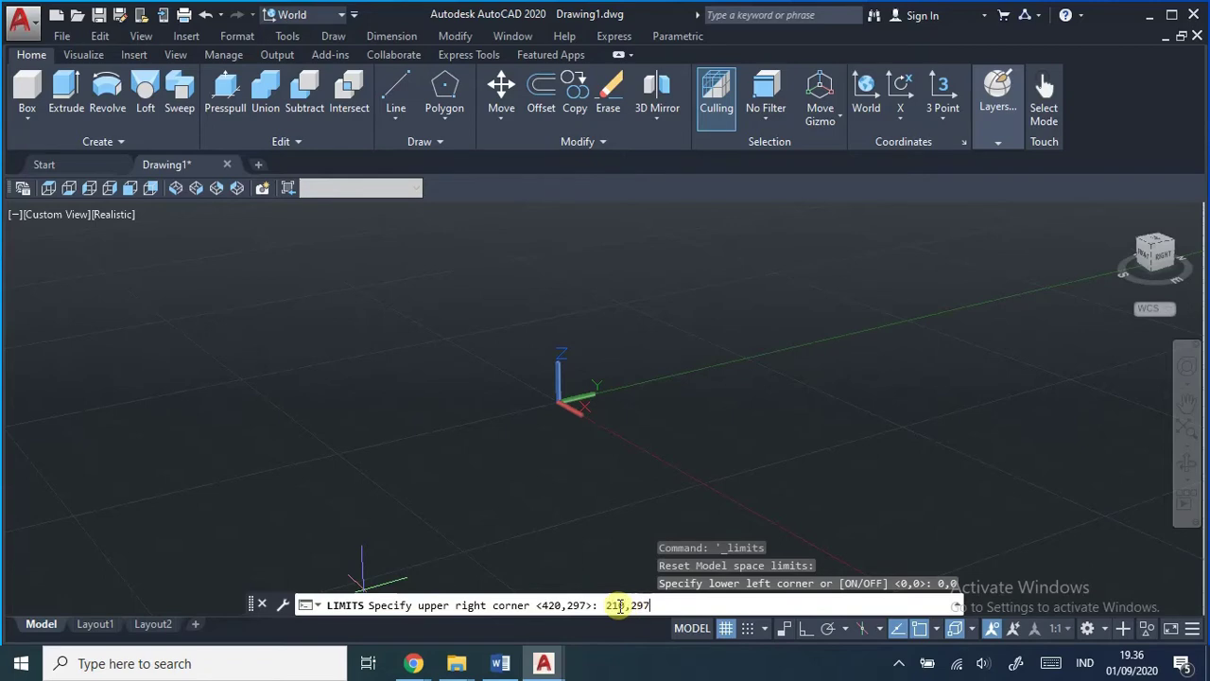
key(Return)
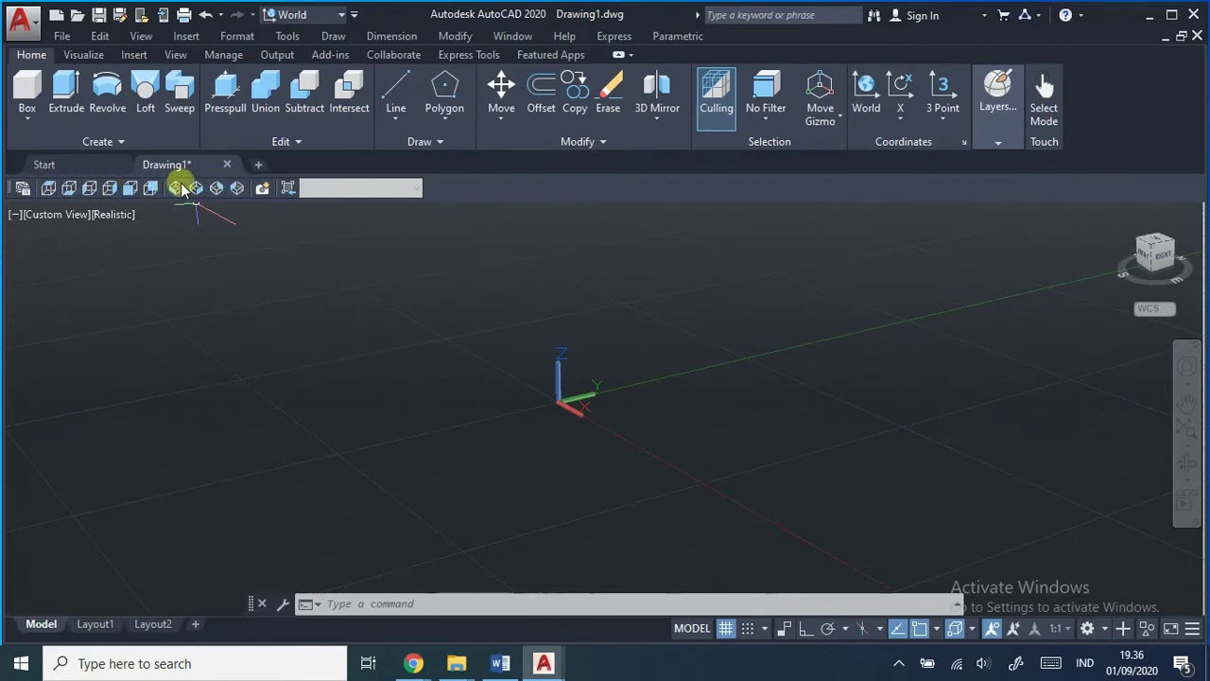
Step: Turn off the View toolbar and display it again
click(288, 38)
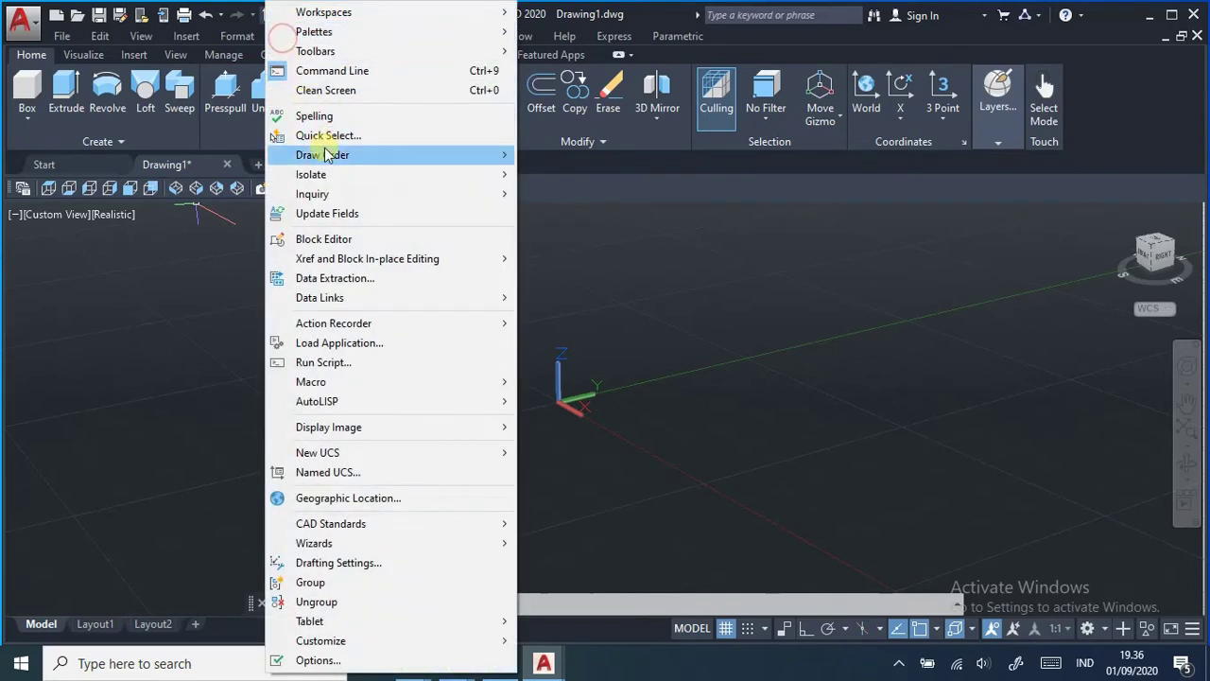
mouse_move(362, 62)
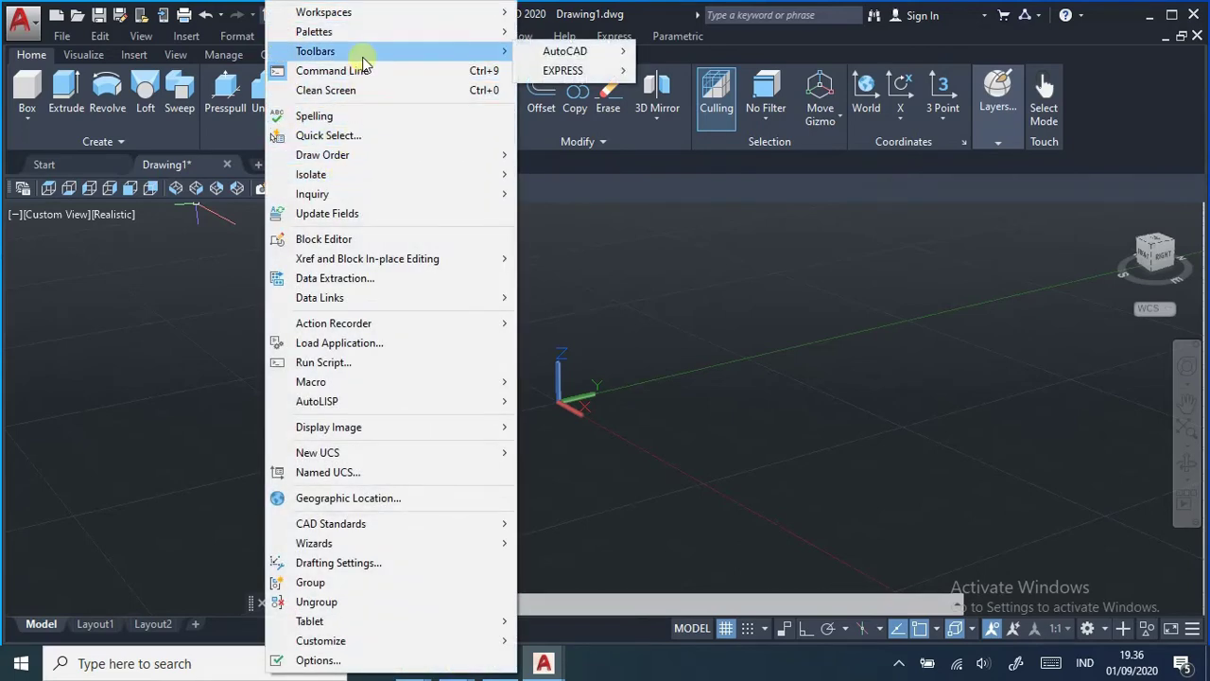
mouse_move(583, 51)
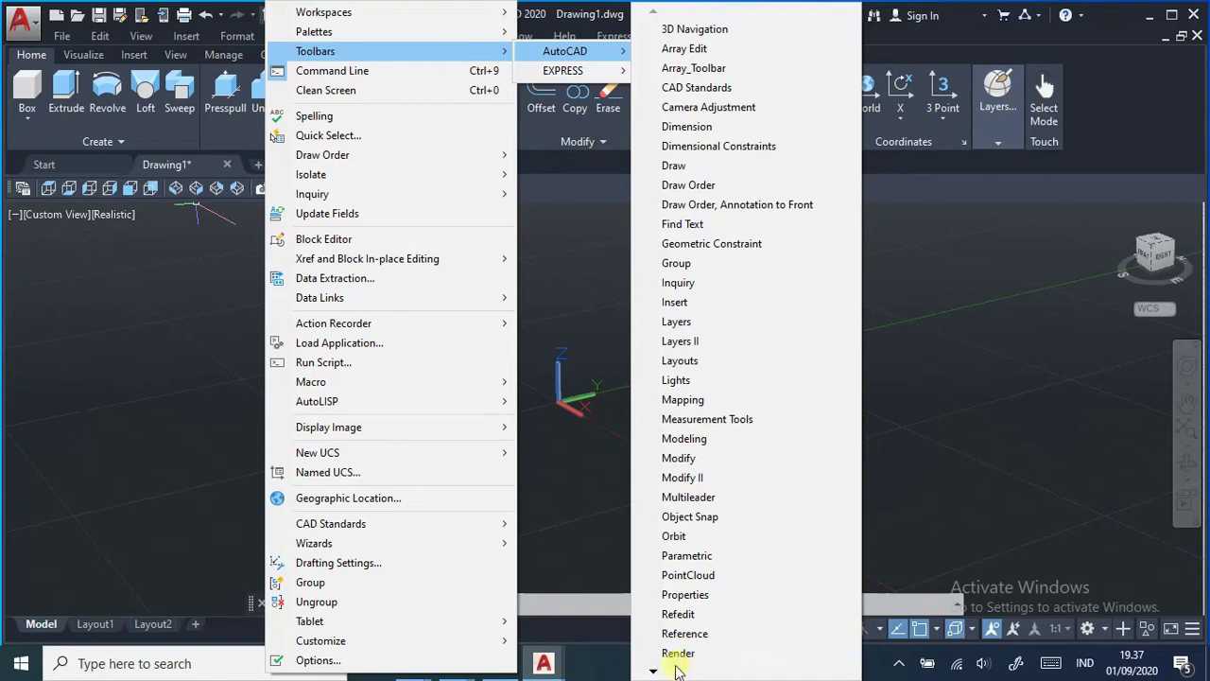
mouse_move(653, 671)
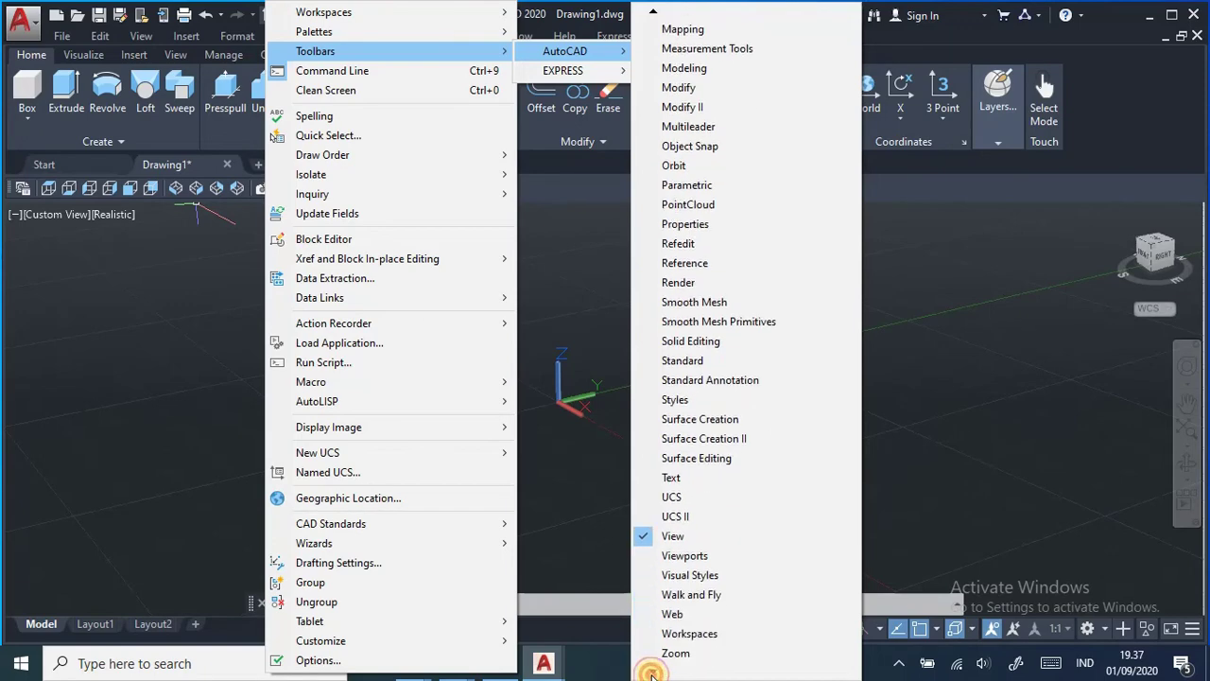
click(686, 538)
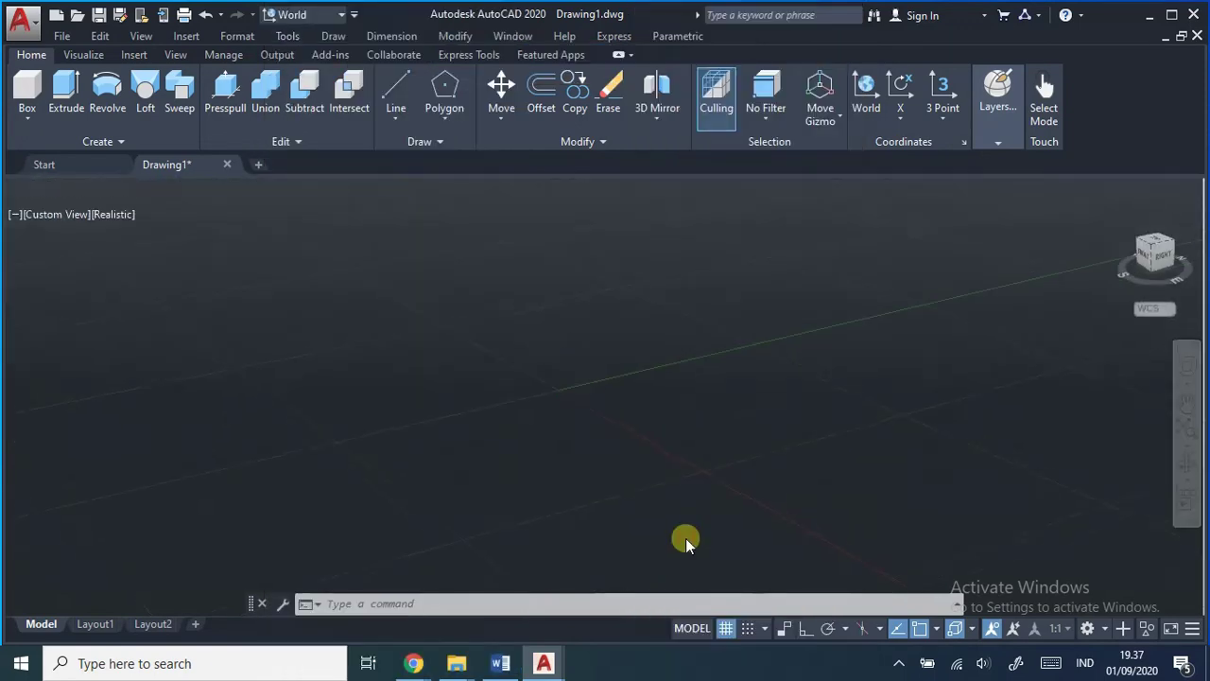
click(287, 38)
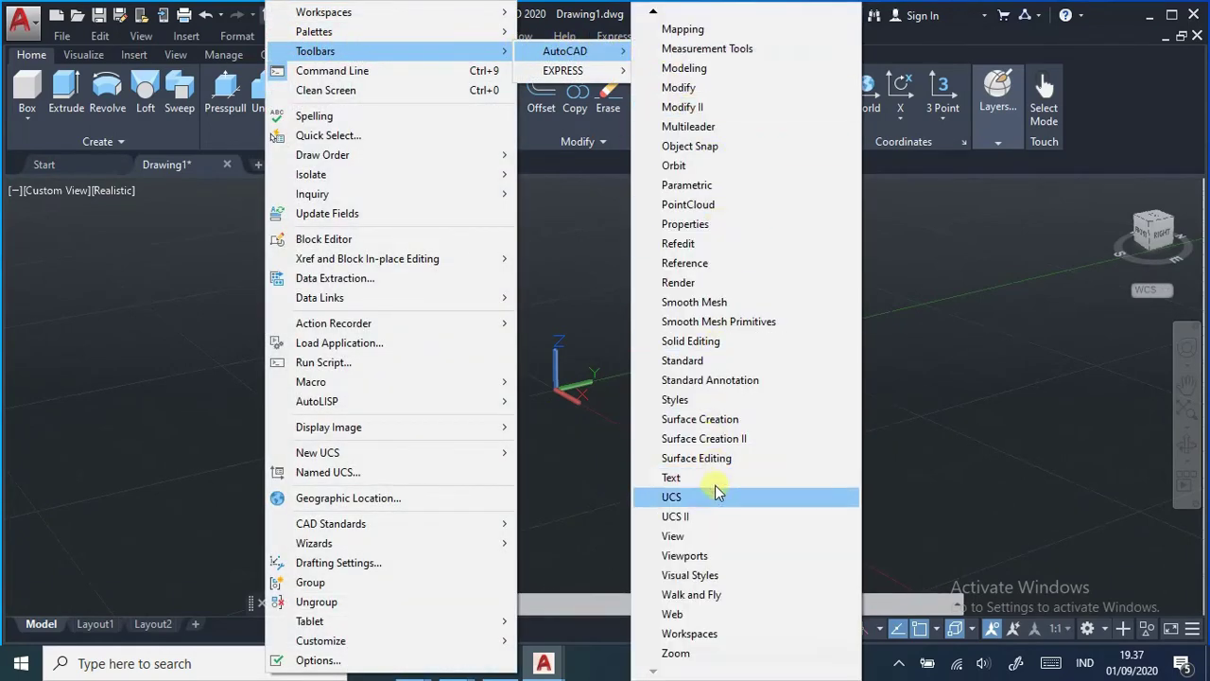
click(638, 537)
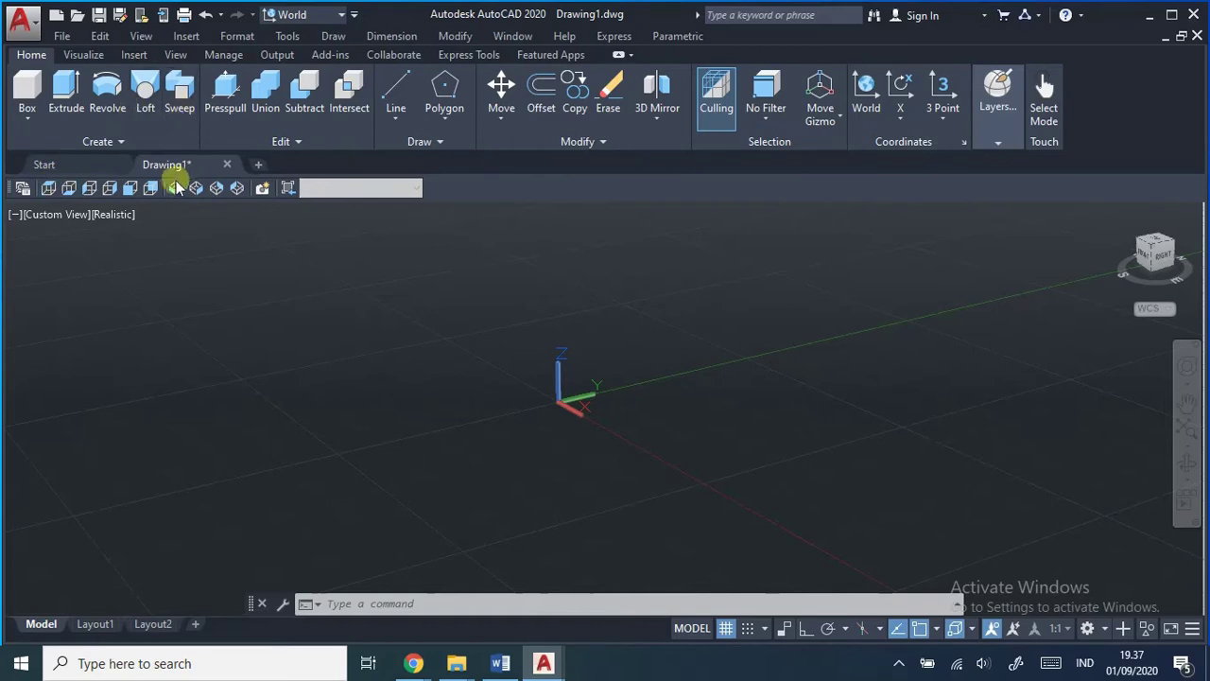
Step: Switch the viewport to the Top view with the 2D Wireframe visual style
click(49, 189)
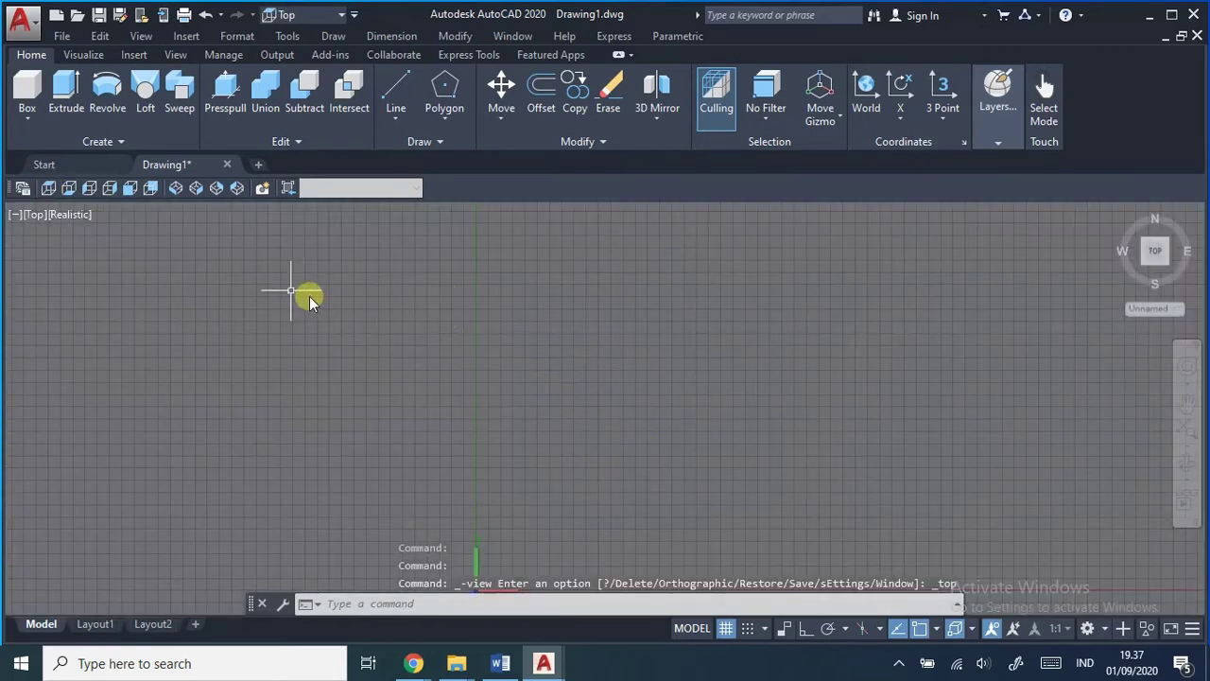
click(78, 218)
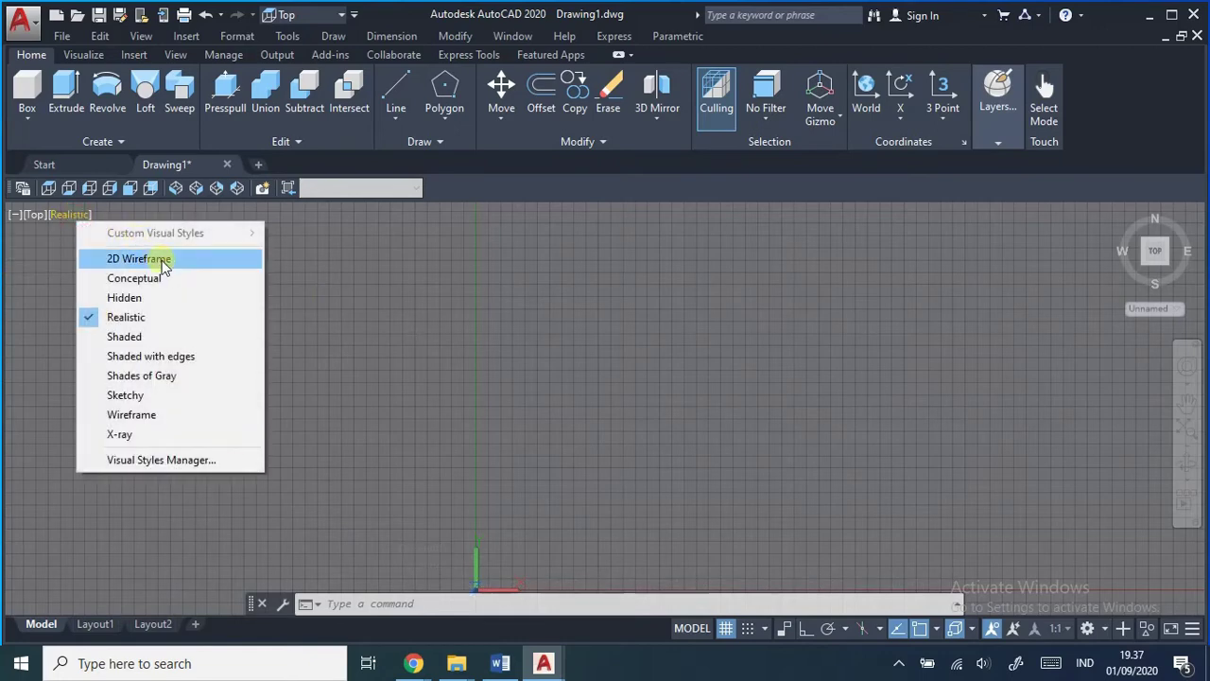
click(141, 258)
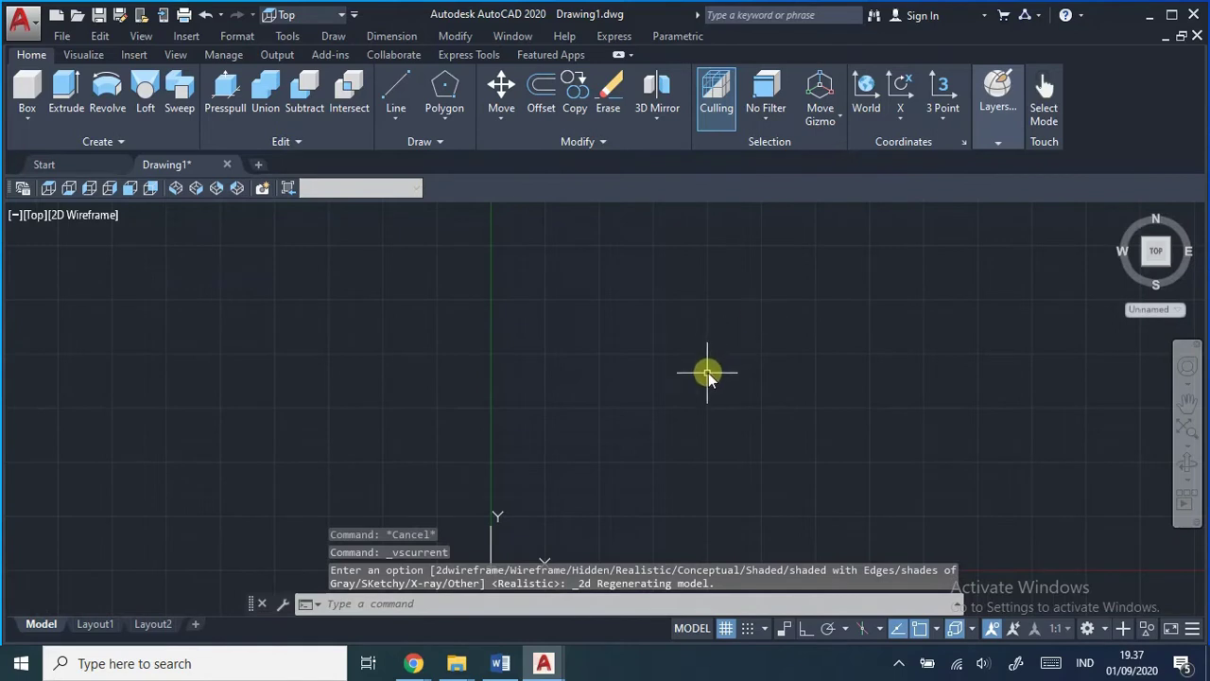
middle_drag(694, 410, 651, 315)
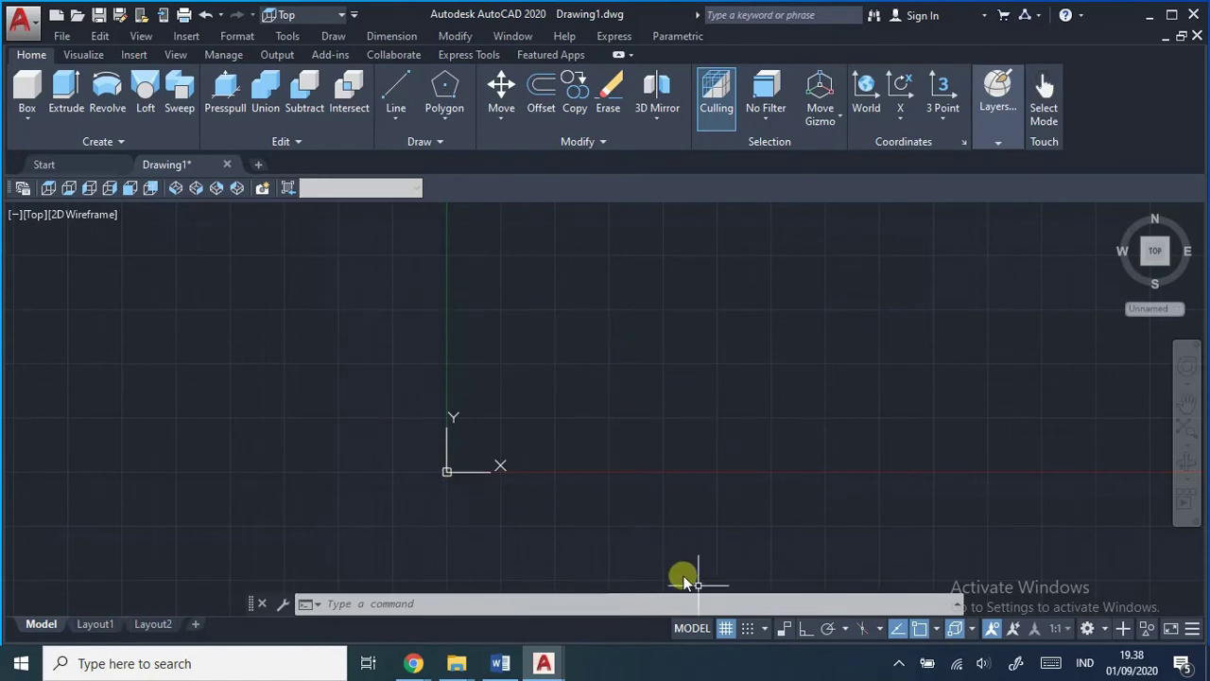
Step: Turn the drawing grid off and back on
click(727, 629)
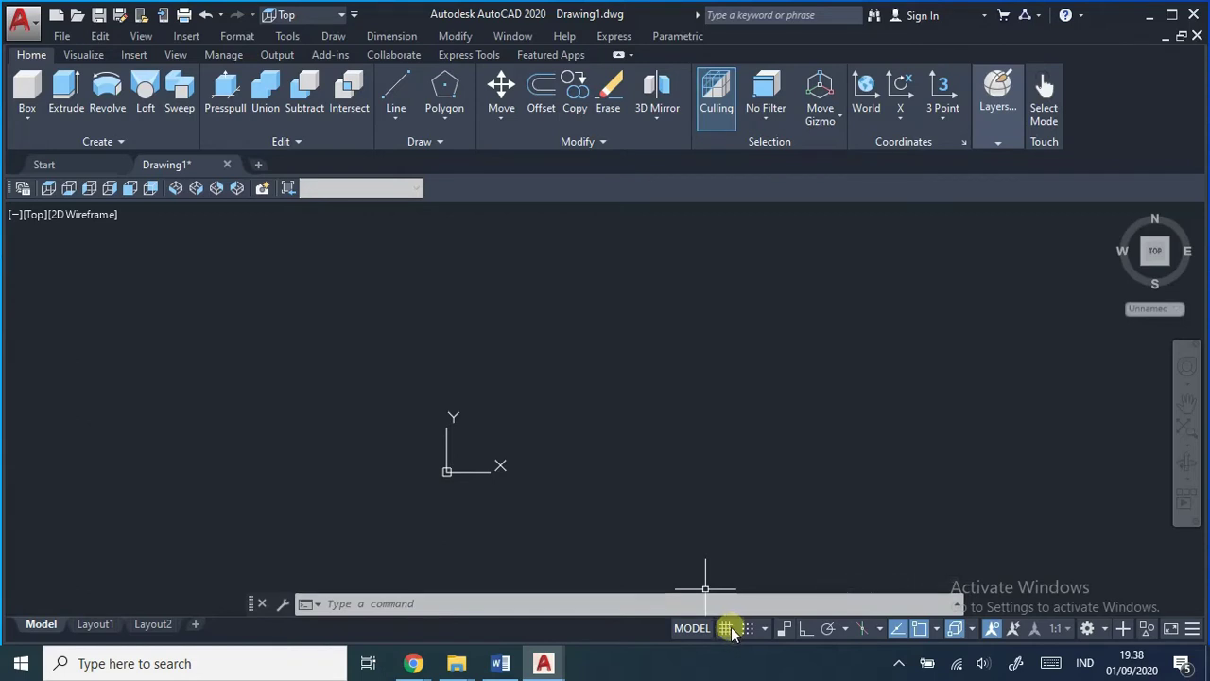
click(728, 629)
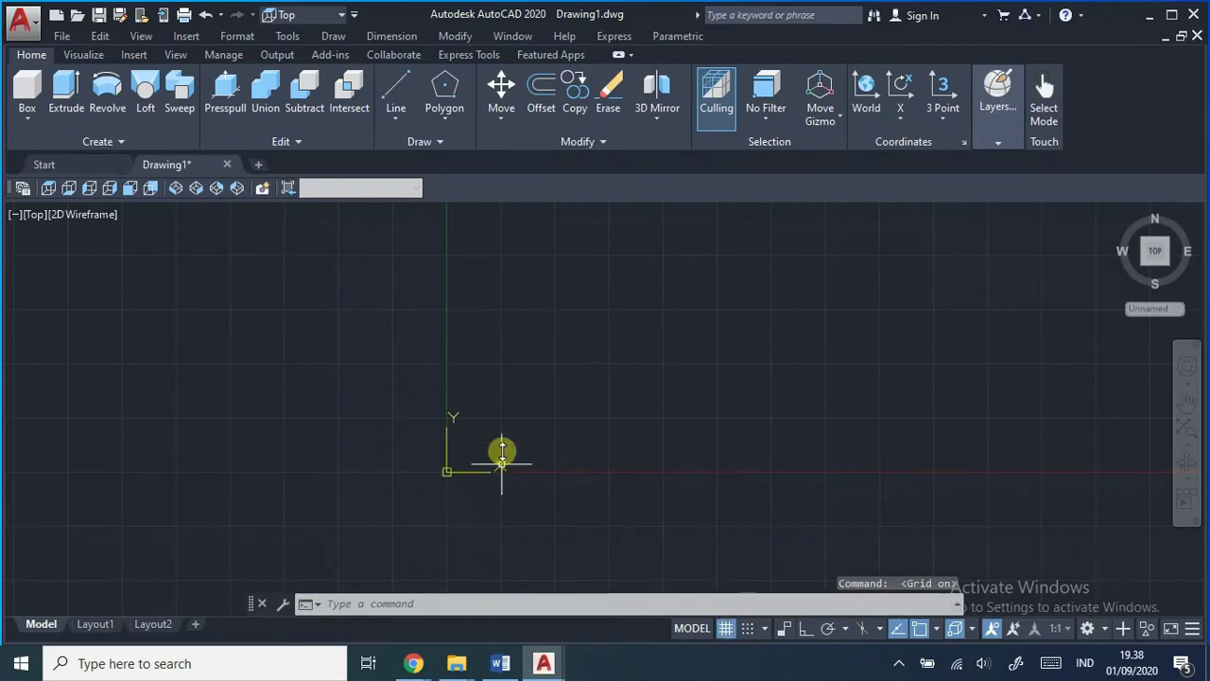
scroll(663, 458, up, 2)
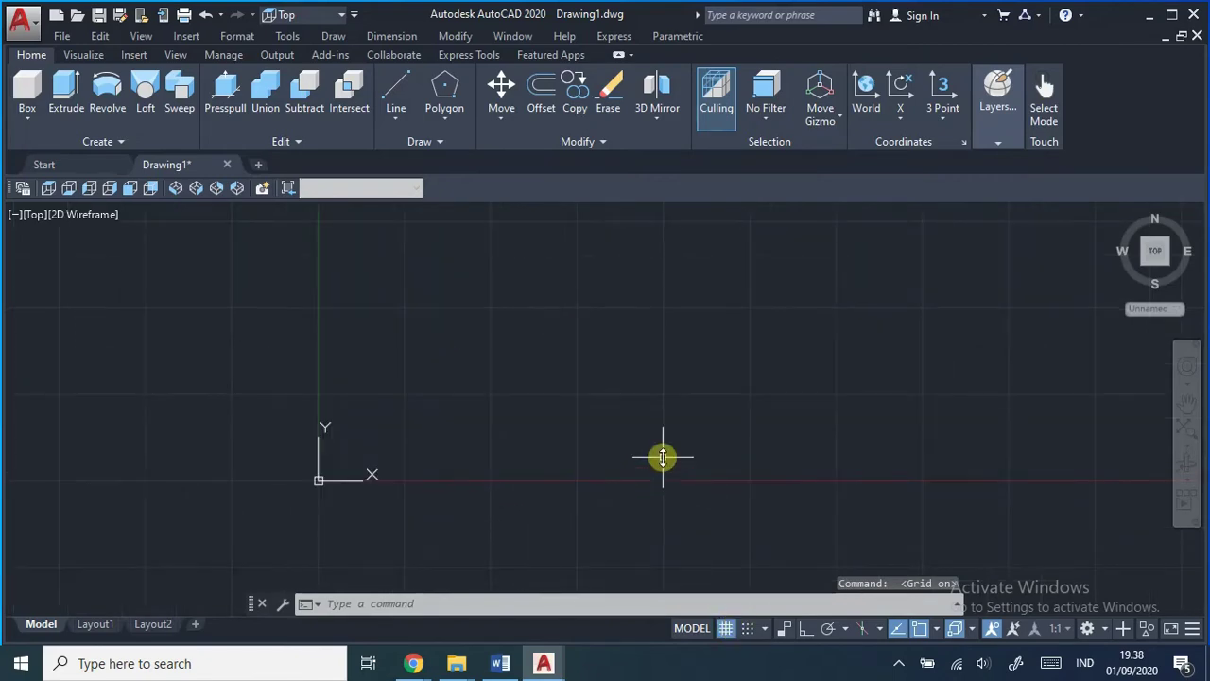
key(ctrl+p)
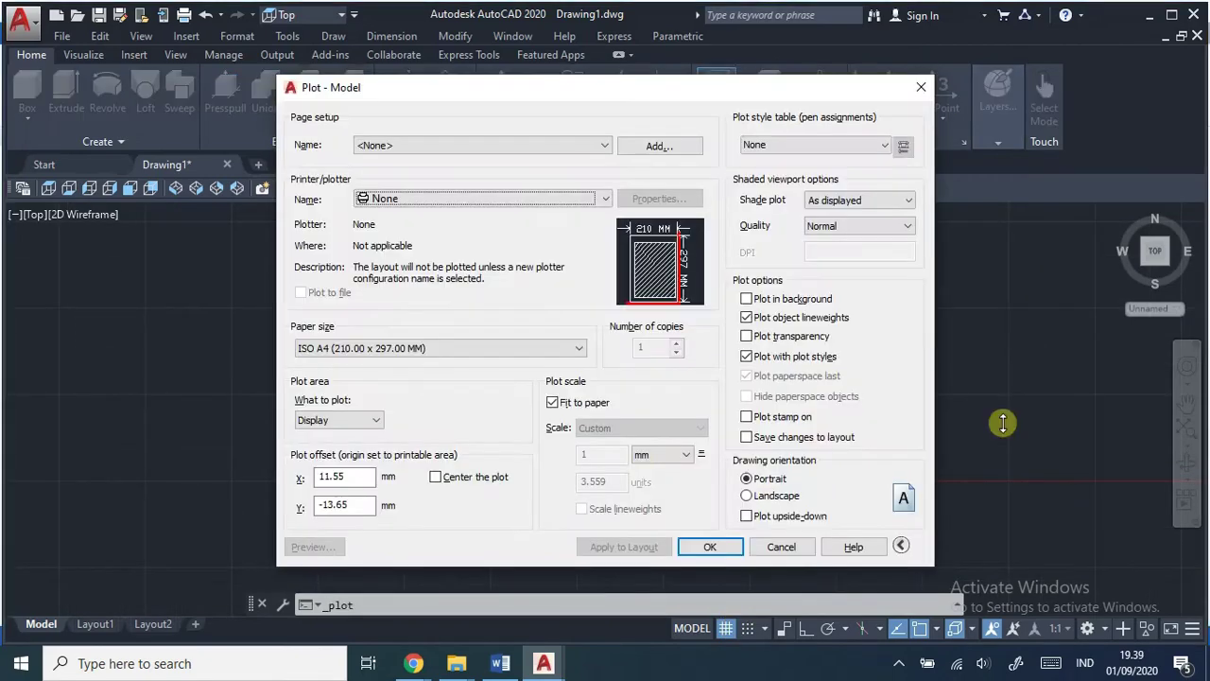
click(921, 87)
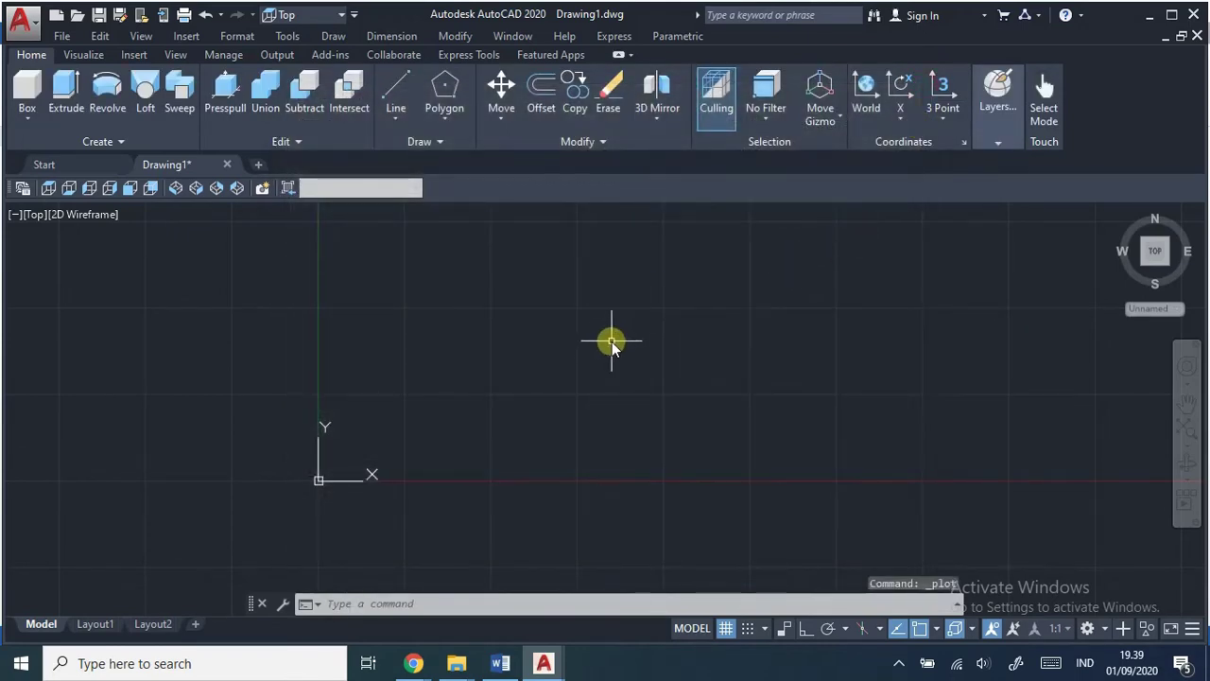
scroll(466, 441, up, 2)
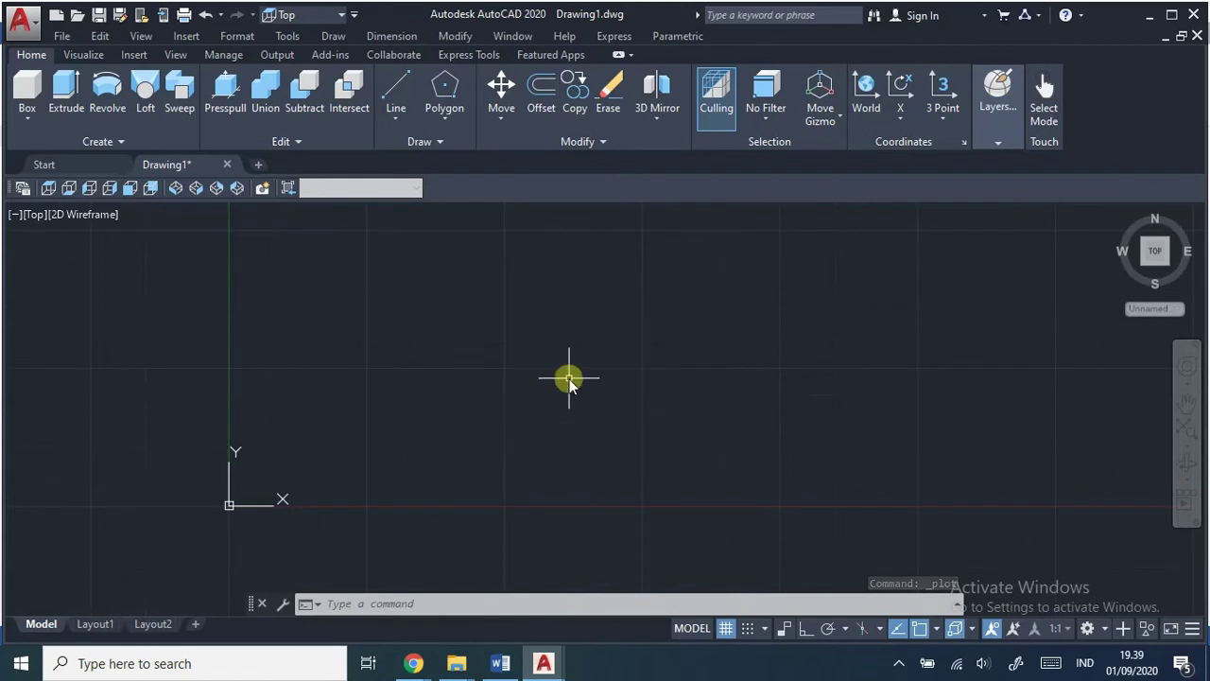
scroll(569, 379, down, 1)
scroll(583, 417, up, 3)
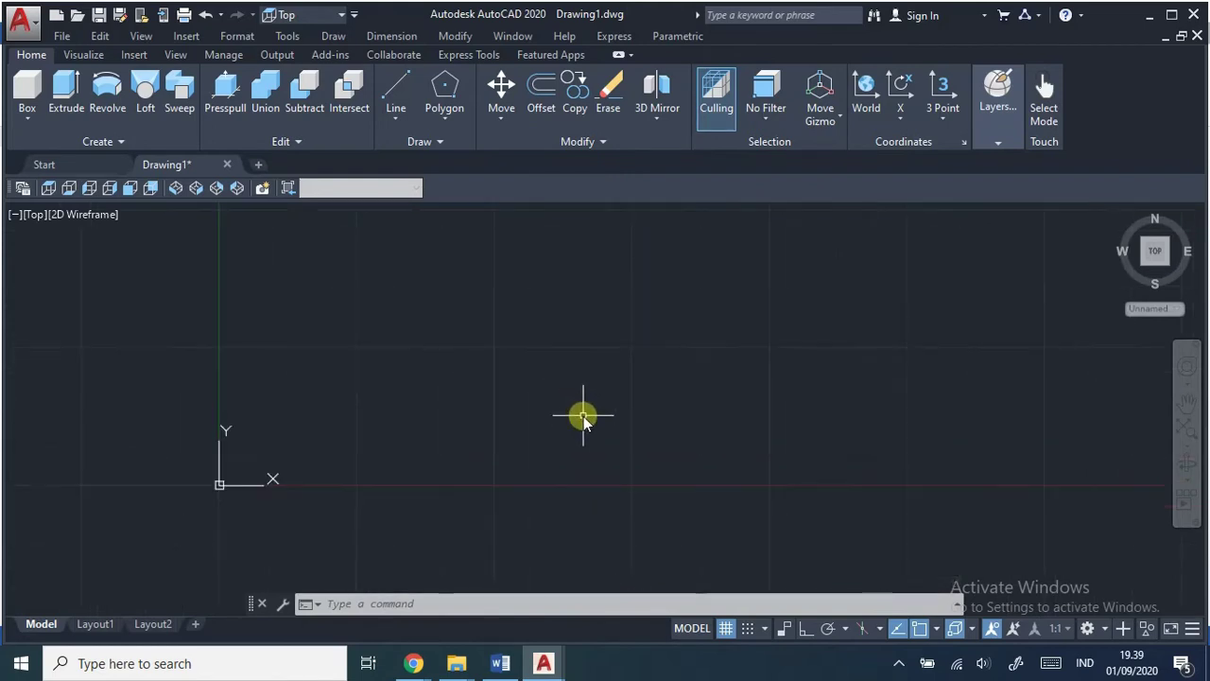
scroll(583, 417, down, 3)
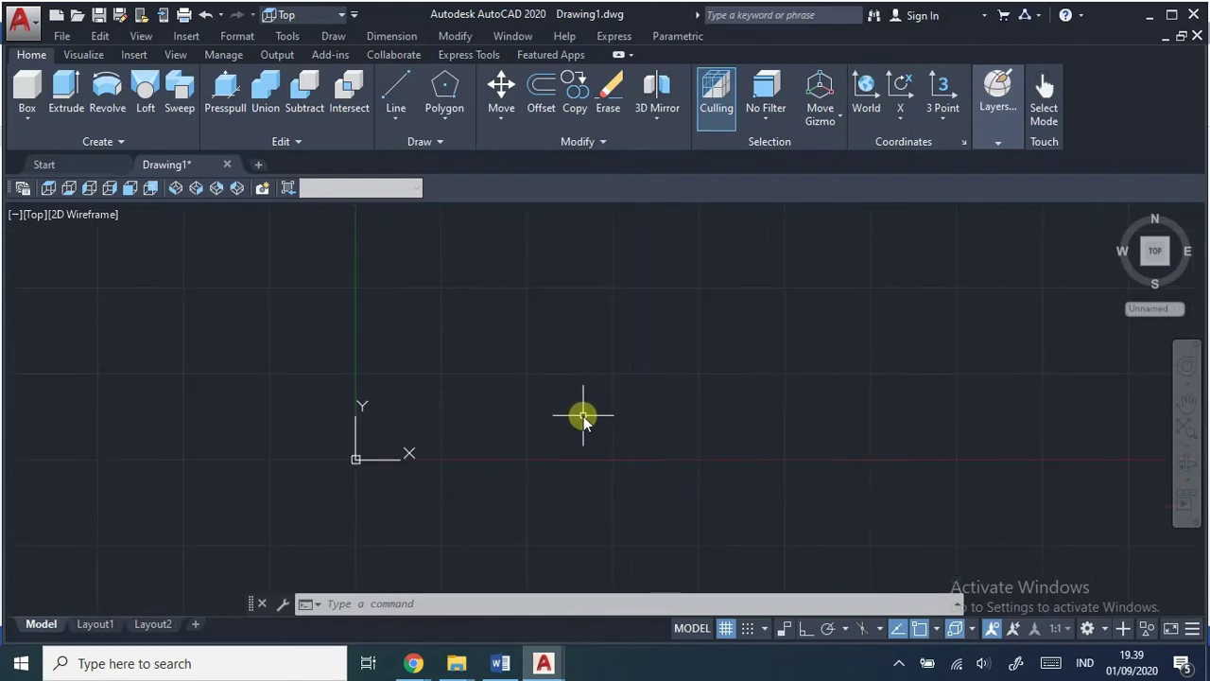
scroll(583, 417, up, 4)
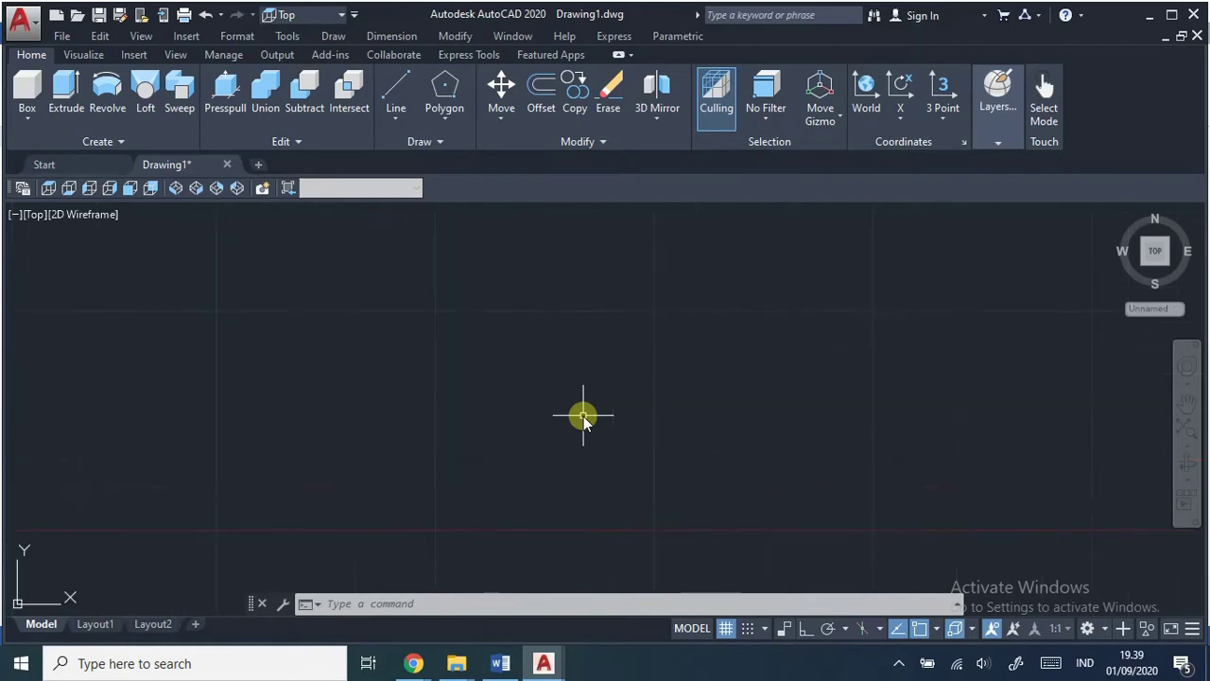
scroll(583, 419, down, 4)
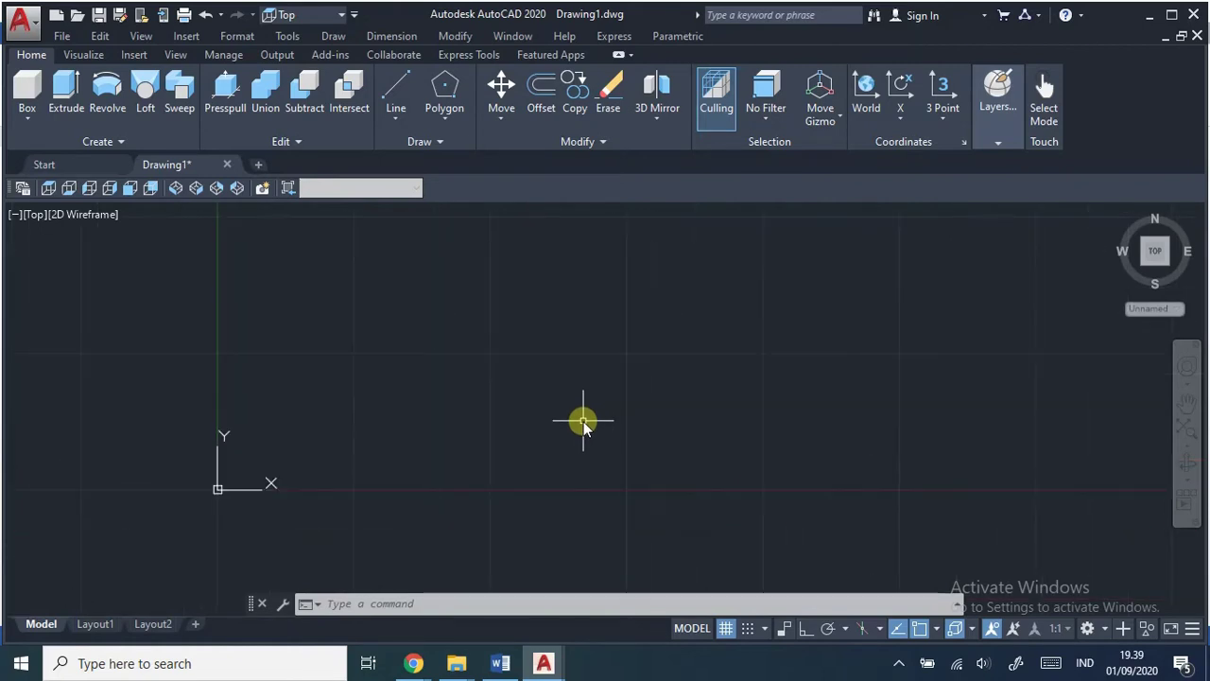
scroll(583, 422, up, 4)
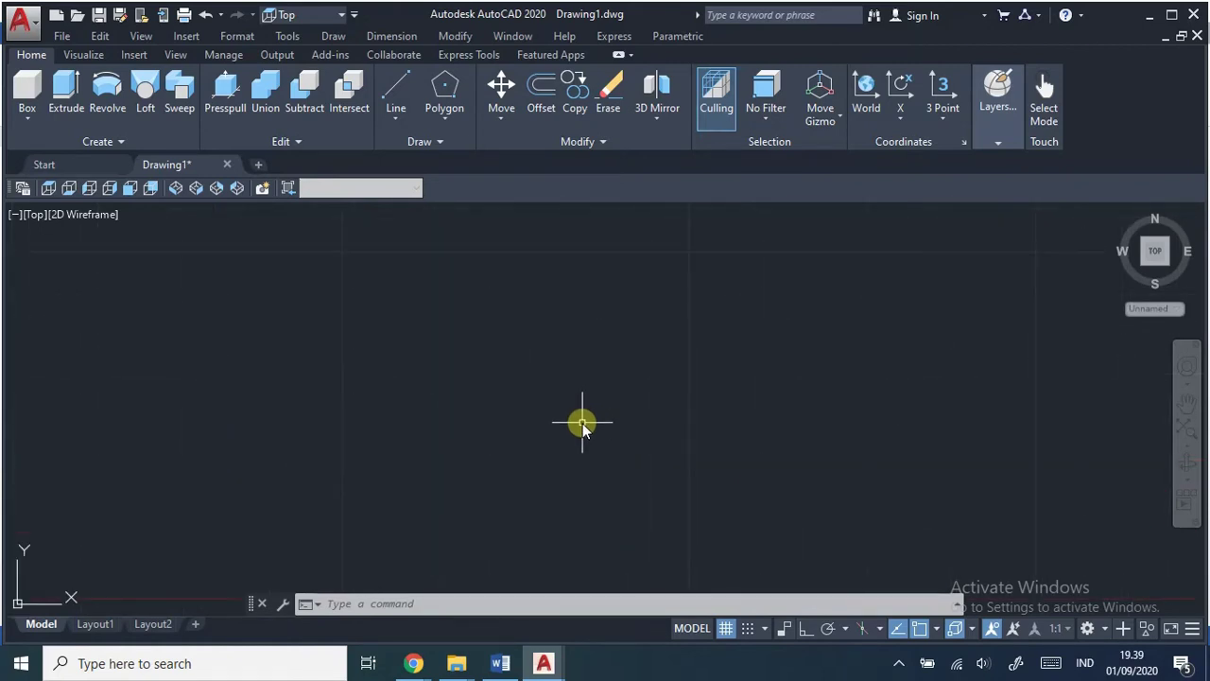
scroll(583, 422, down, 2)
scroll(583, 422, down, 3)
scroll(582, 423, up, 5)
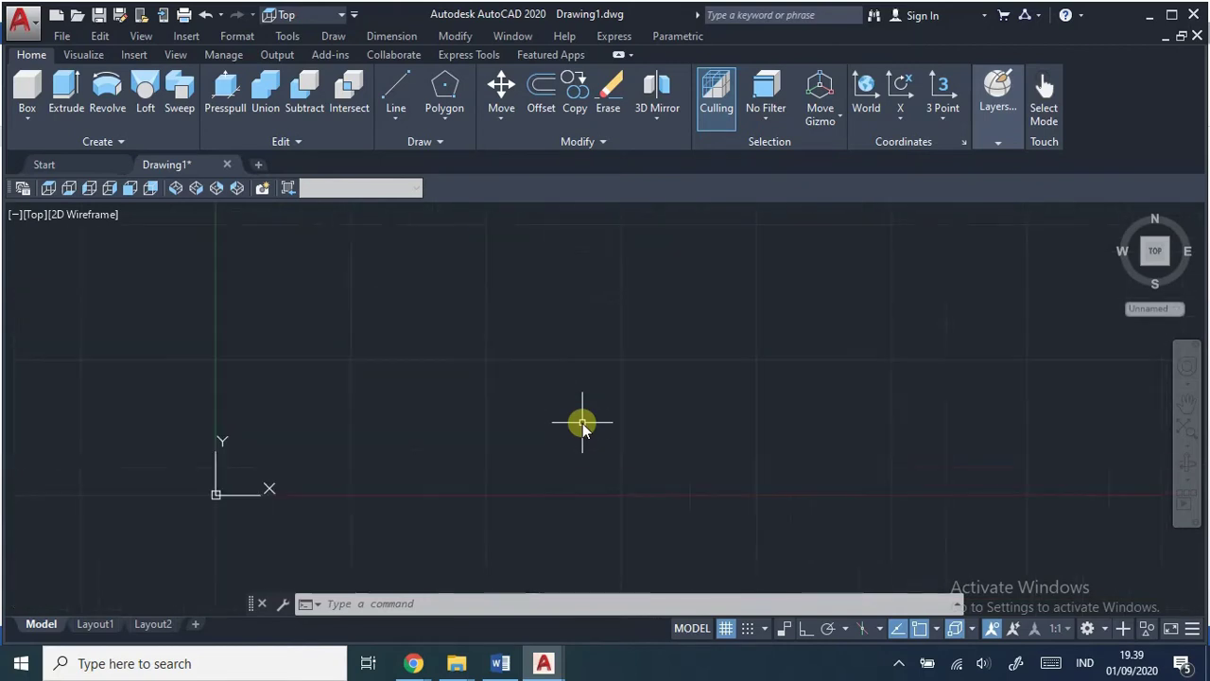
scroll(582, 422, down, 4)
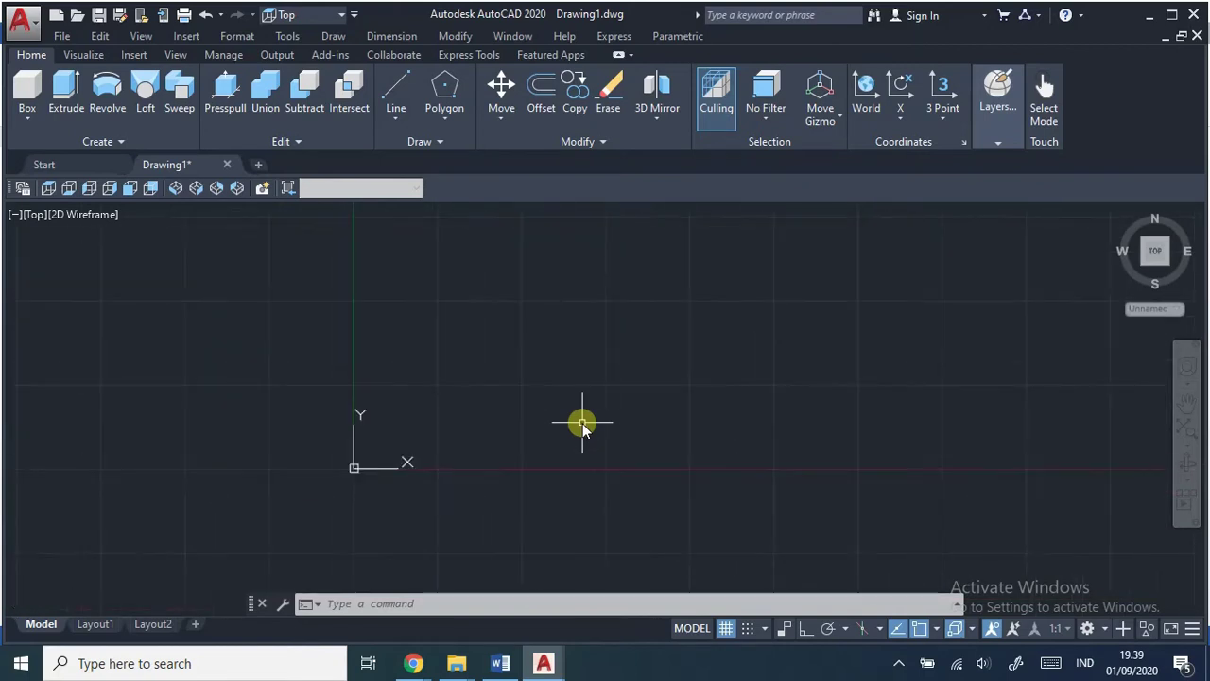
scroll(583, 423, up, 4)
scroll(582, 422, down, 3)
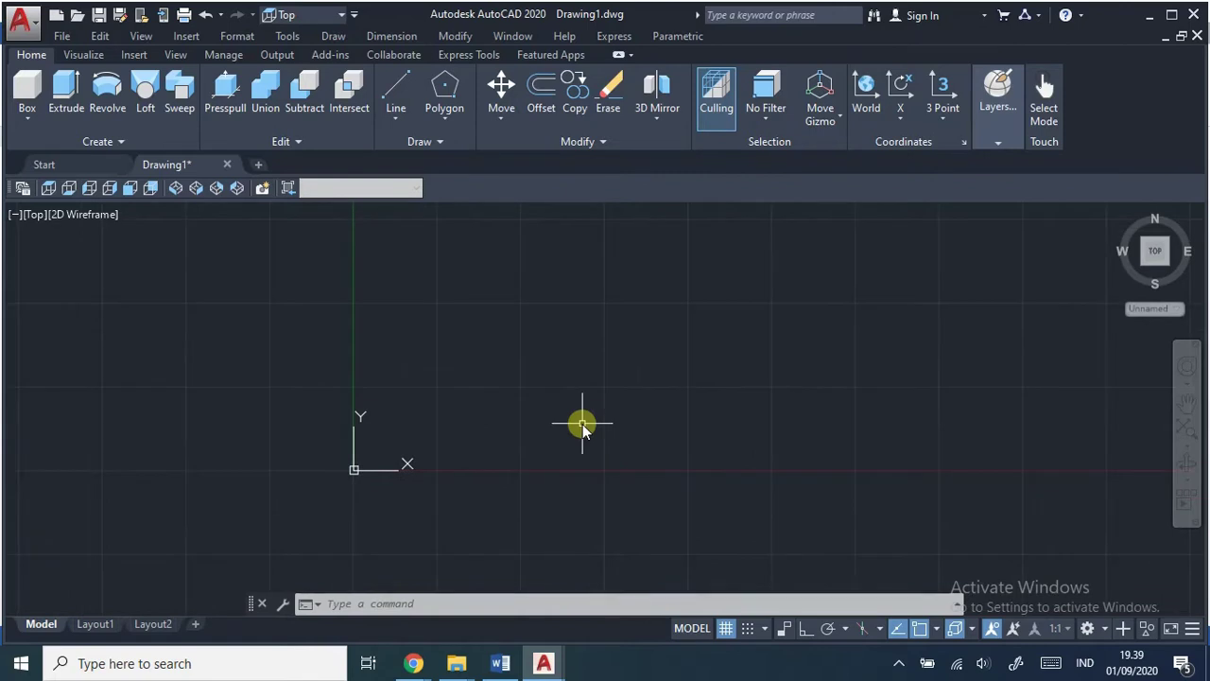
scroll(582, 424, up, 4)
scroll(582, 423, down, 4)
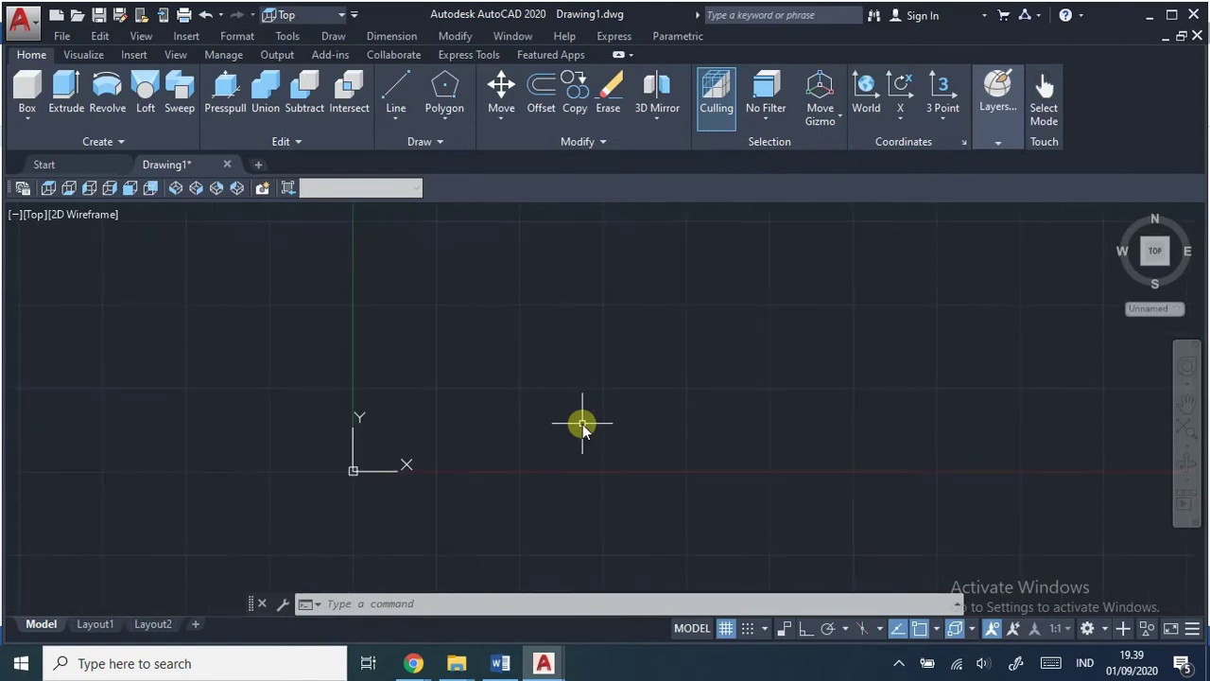
scroll(582, 424, up, 4)
scroll(582, 424, down, 4)
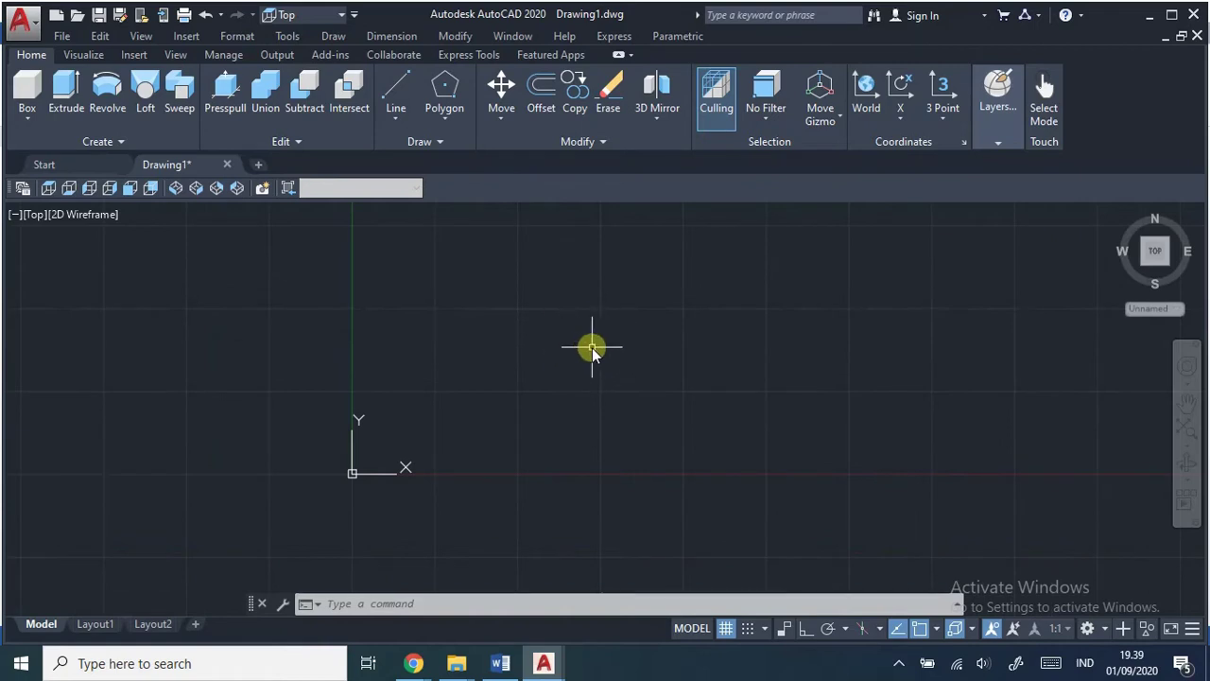
mouse_move(678, 348)
middle_down()
mouse_move(403, 346)
mouse_move(767, 368)
mouse_move(935, 349)
mouse_move(624, 349)
mouse_move(696, 364)
middle_up()
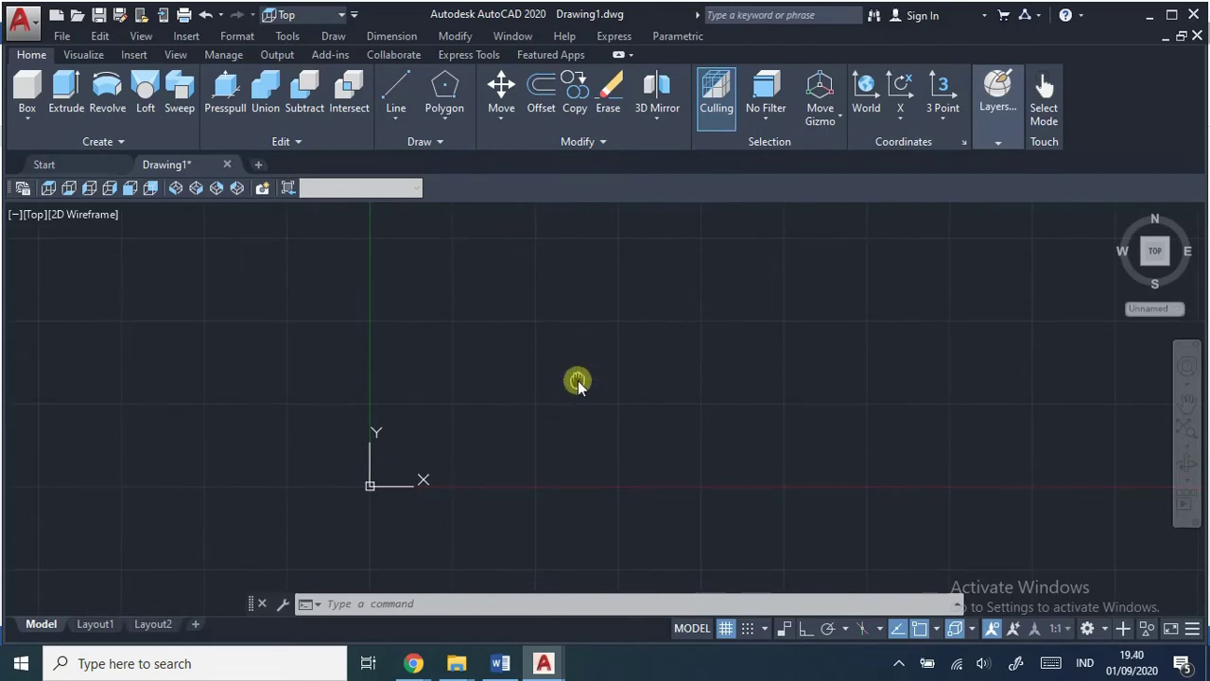
mouse_move(577, 381)
middle_down()
mouse_move(389, 369)
mouse_move(756, 371)
mouse_move(448, 365)
mouse_move(714, 389)
mouse_move(456, 384)
mouse_move(718, 381)
mouse_move(557, 382)
middle_up()
scroll(558, 419, up, 4)
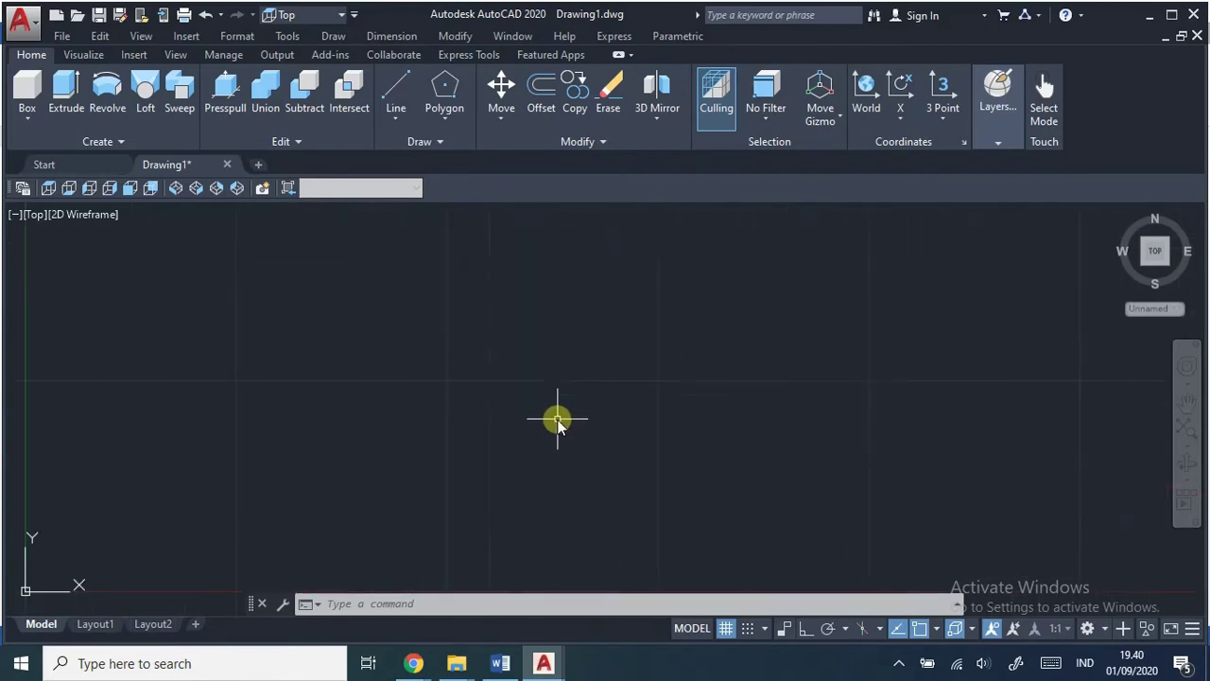
middle_drag(460, 419, 712, 362)
scroll(596, 427, up, 2)
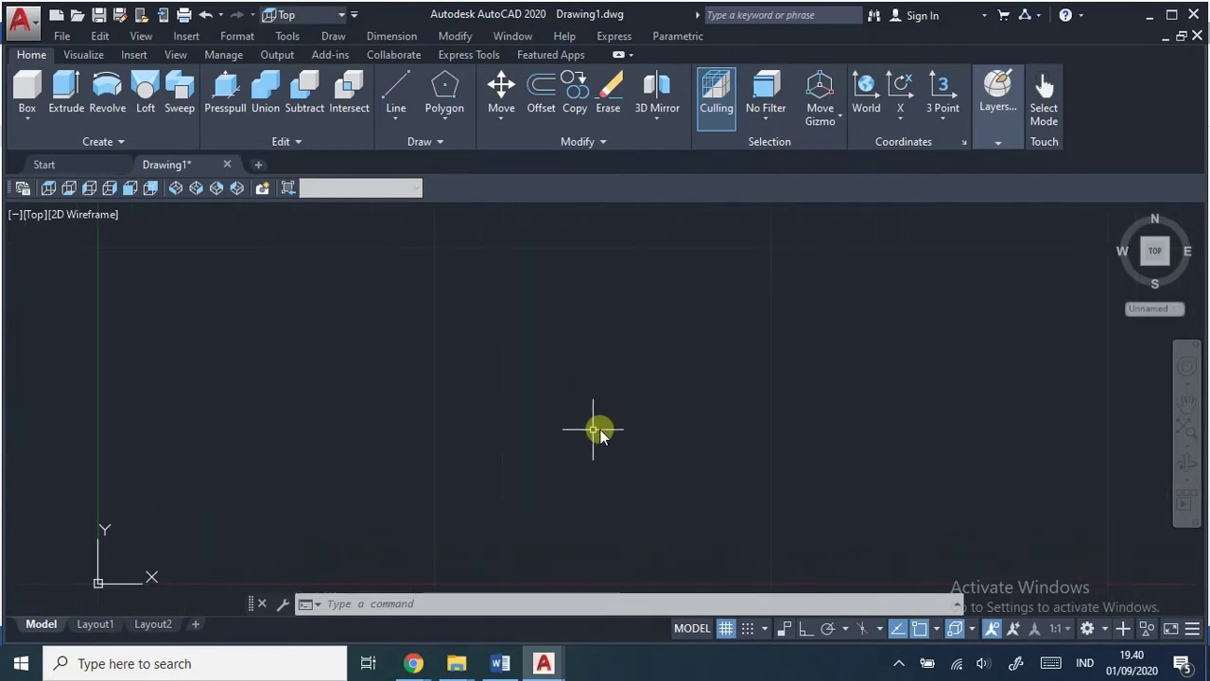
middle_drag(597, 426, 783, 369)
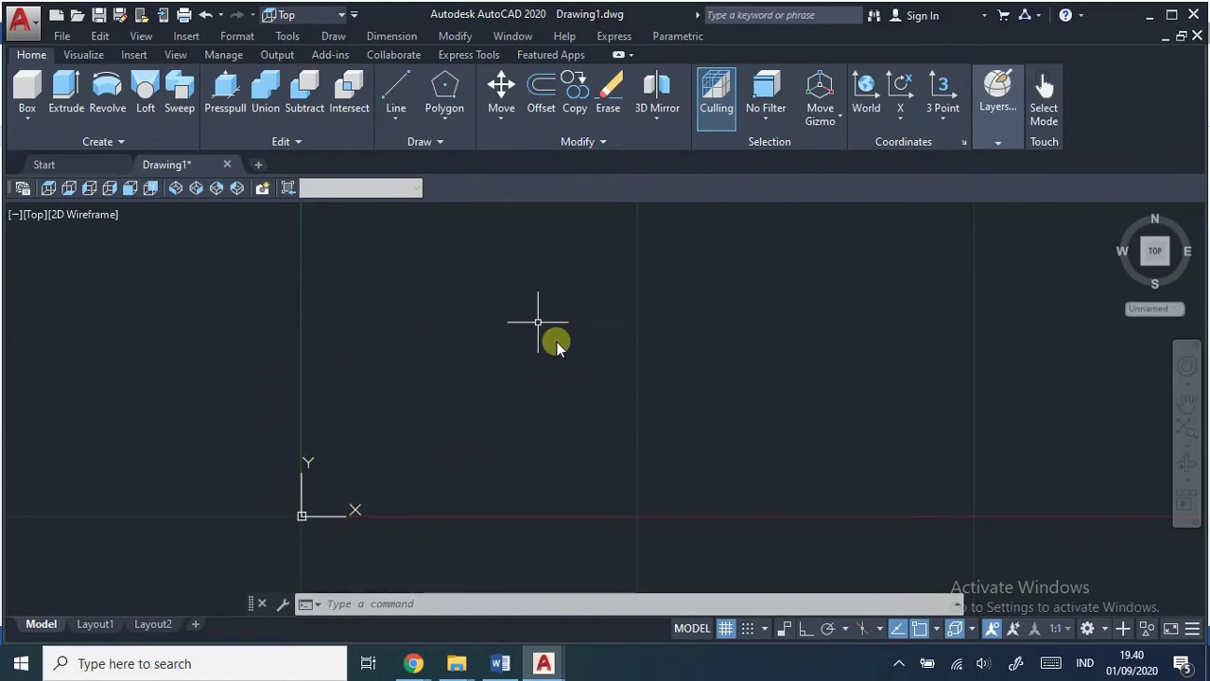
Step: Check the snap and grid spacing in the drafting settings and accept them
right_click(748, 630)
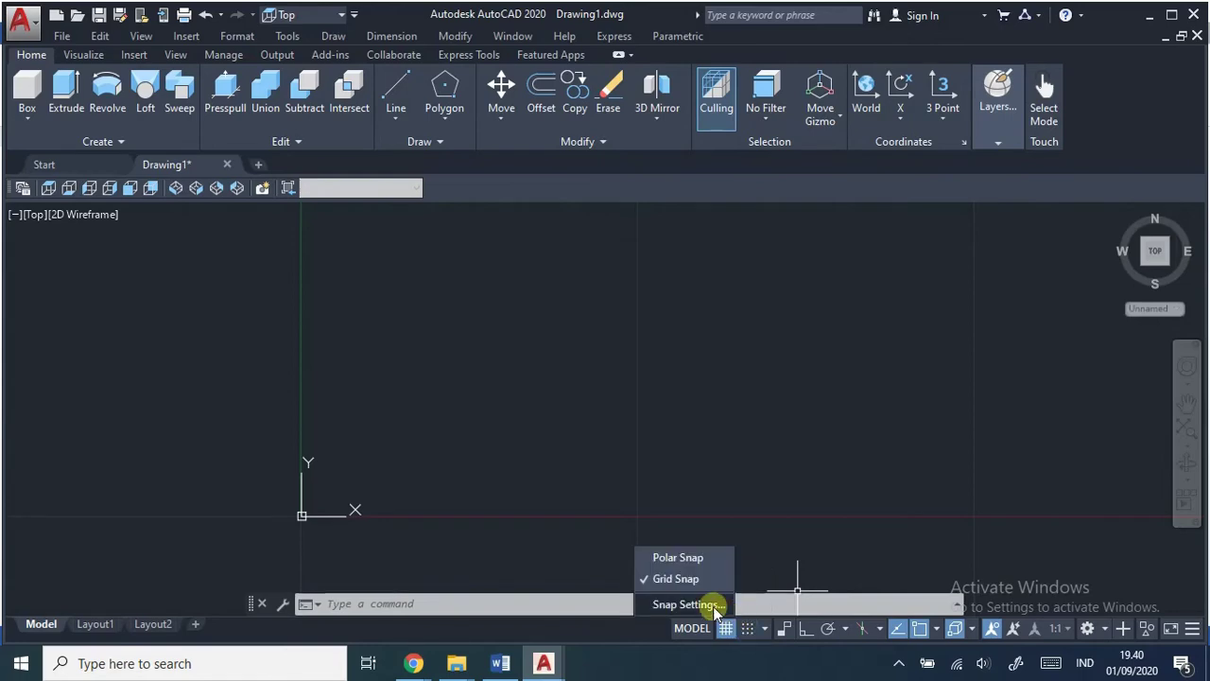
click(716, 603)
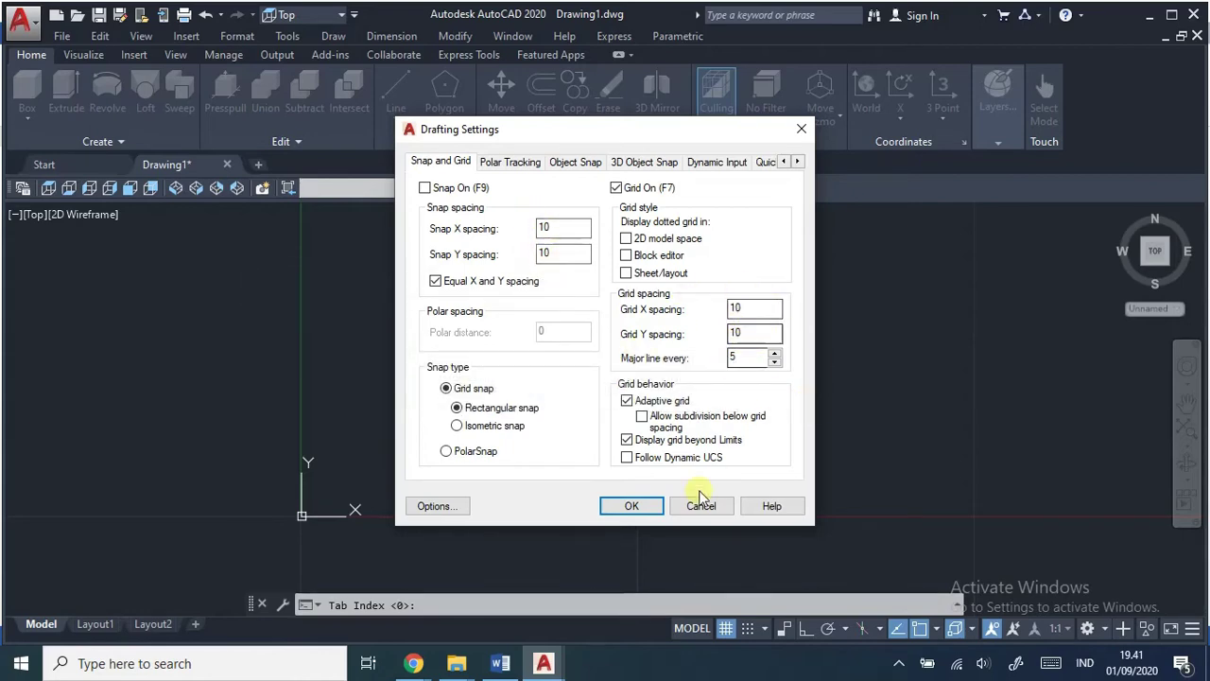
click(632, 507)
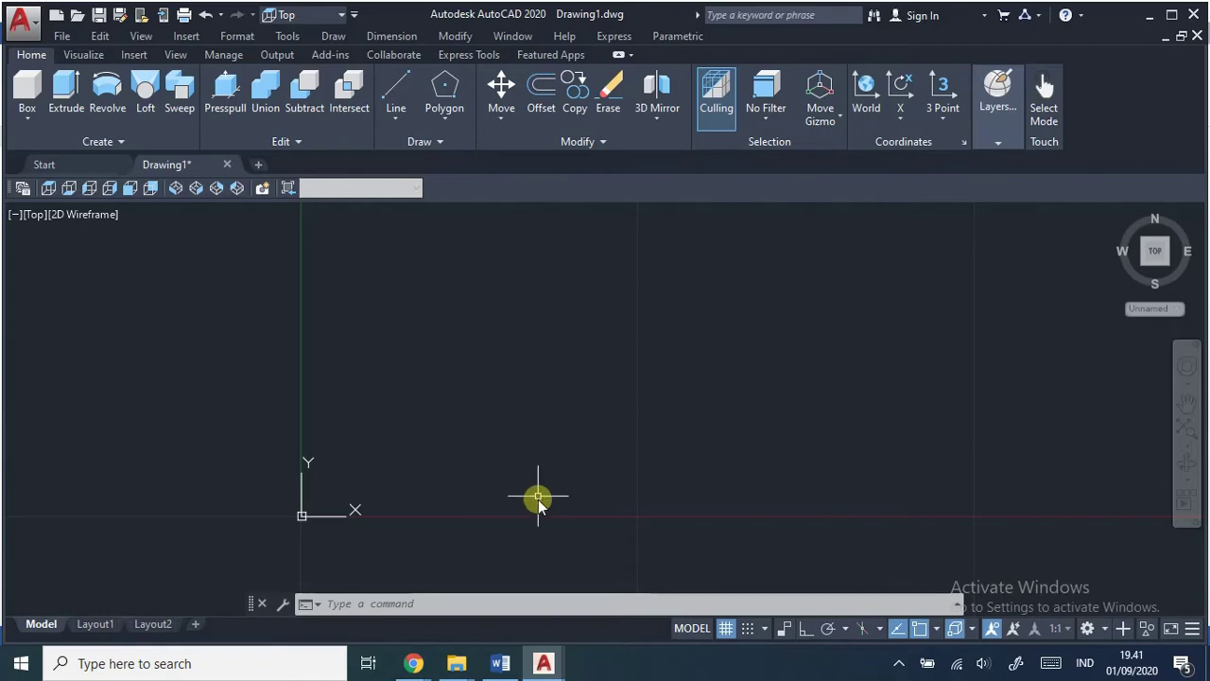
Step: Examine the absolute-coordinate rectangle and its corner labels in POLAR.dwg, and return to the empty Drawing1
click(554, 662)
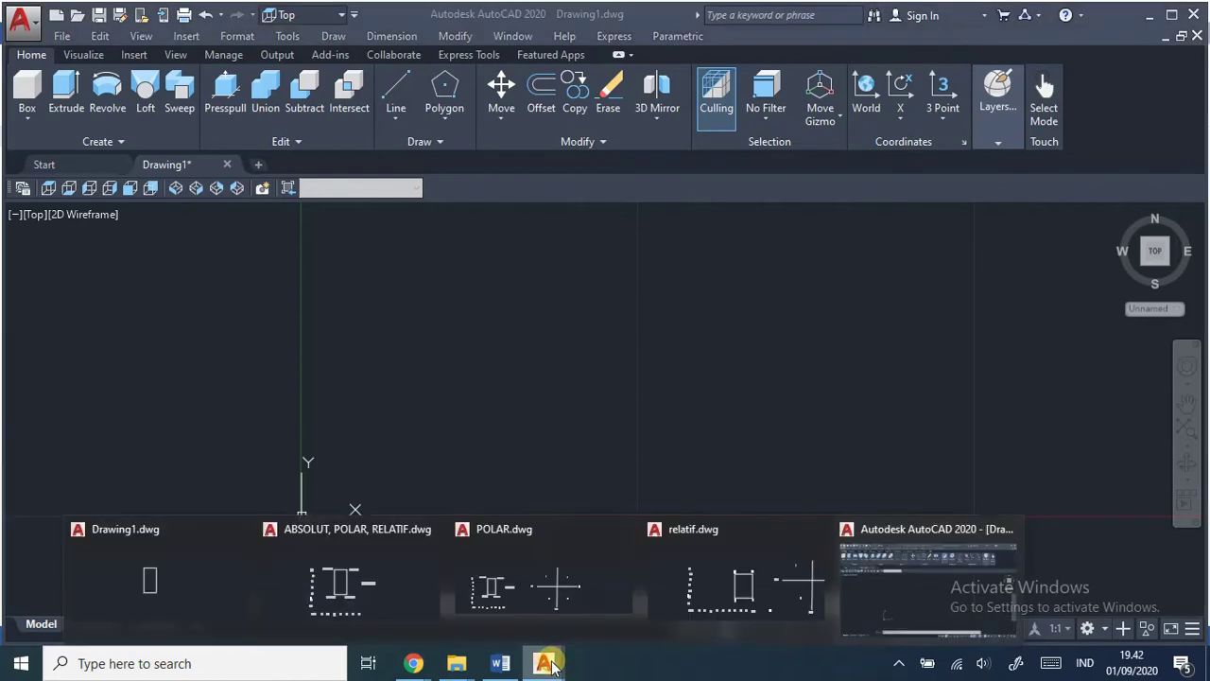
click(504, 594)
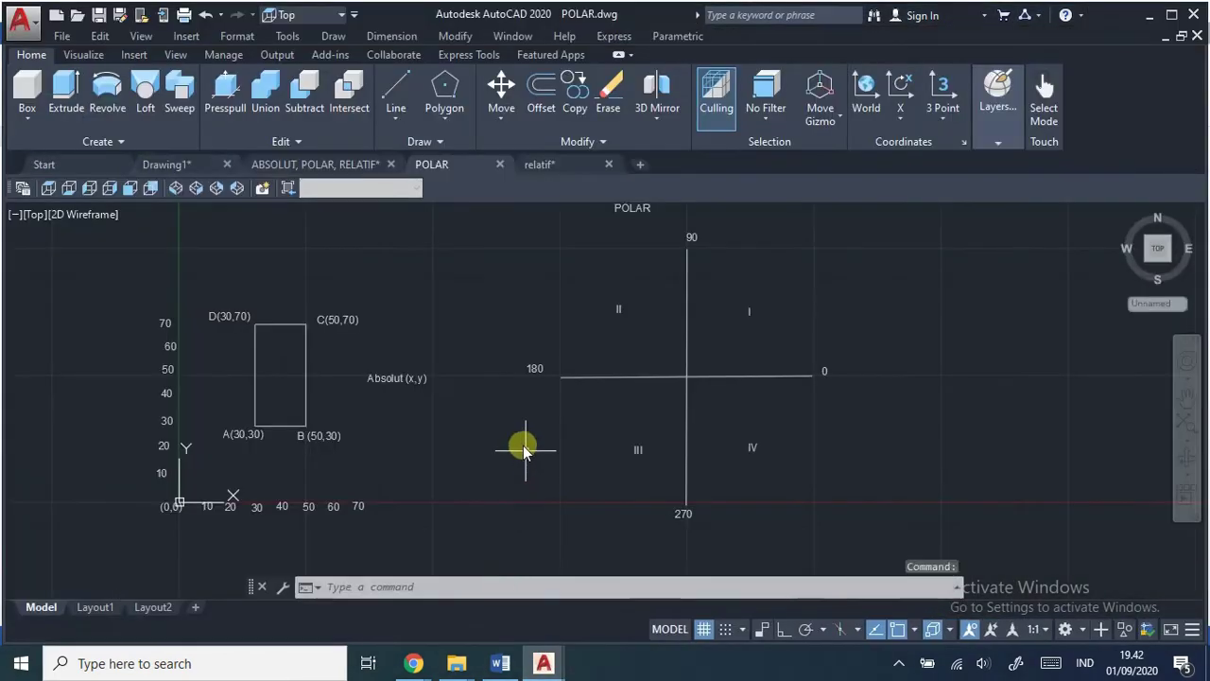
scroll(414, 391, up, 3)
middle_drag(419, 381, 738, 356)
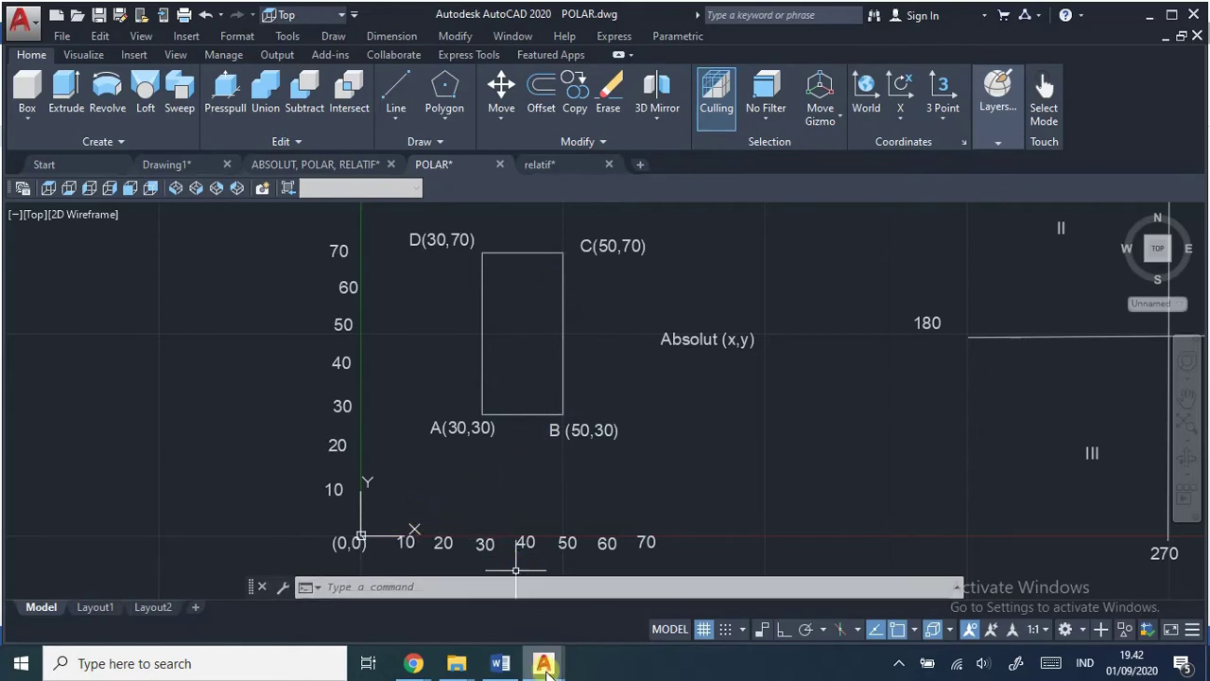
mouse_move(543, 662)
click(866, 610)
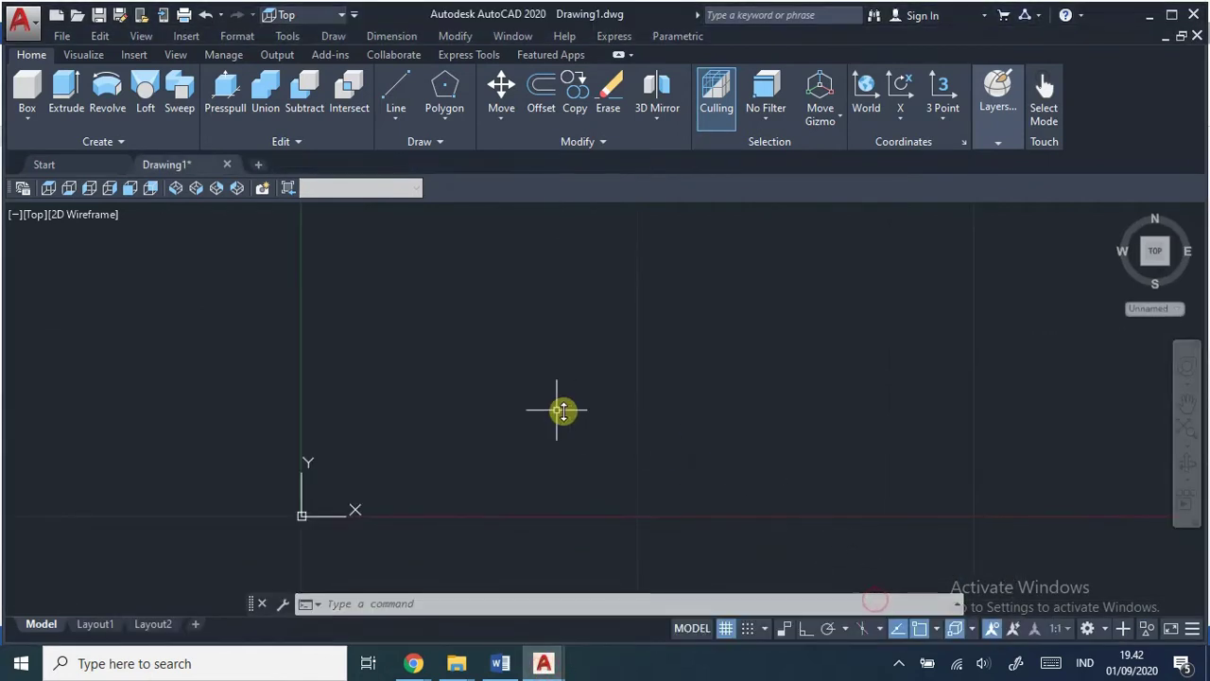
Step: Draw a closed rectangle with the Line tool through the absolute points 30,30, 50,30, 50,70 and 30,70
click(398, 87)
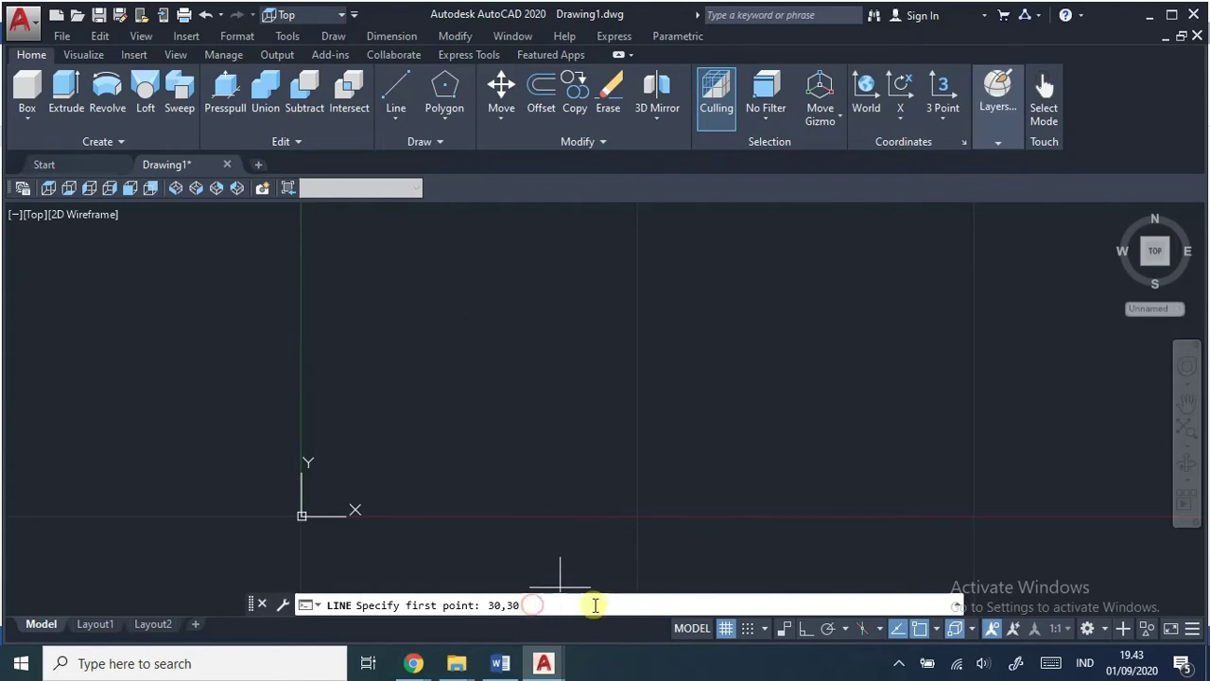
key(Return)
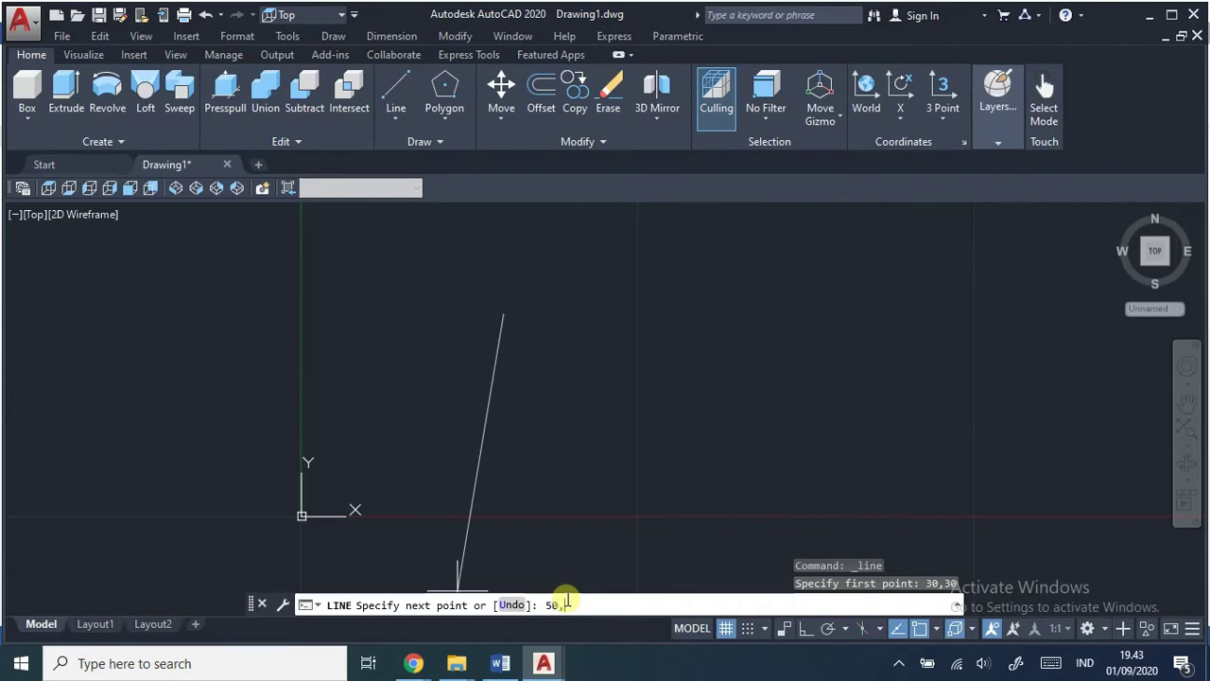
key(Return)
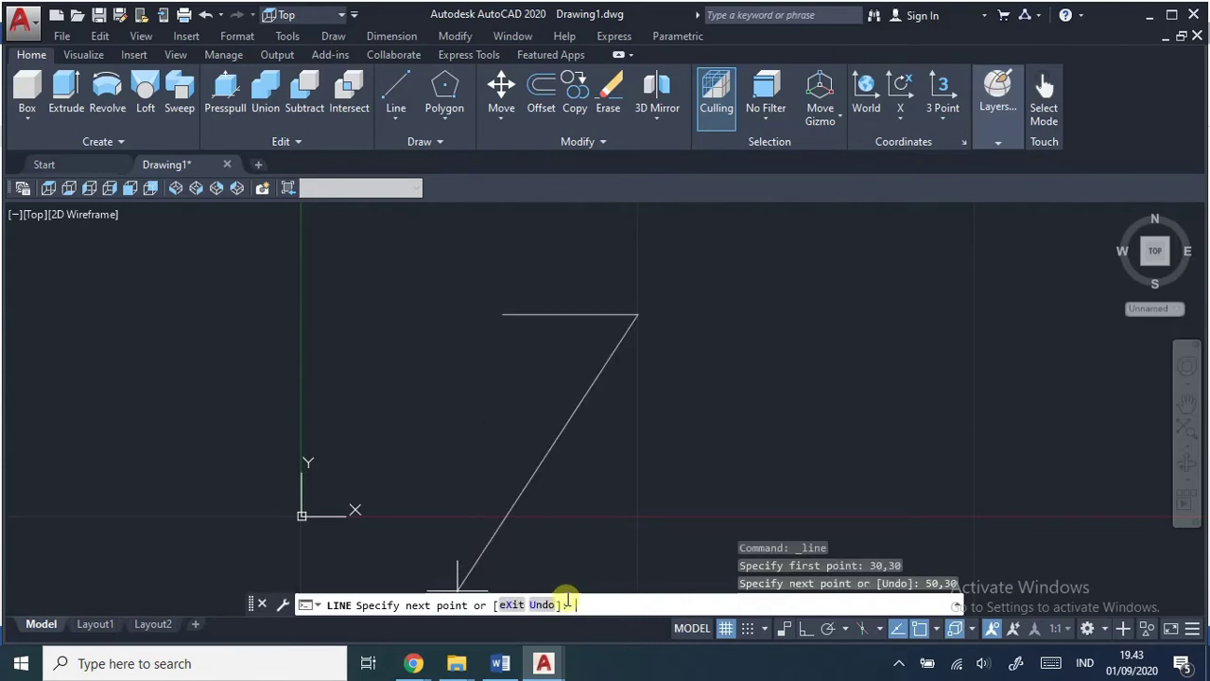
middle_drag(748, 343, 729, 440)
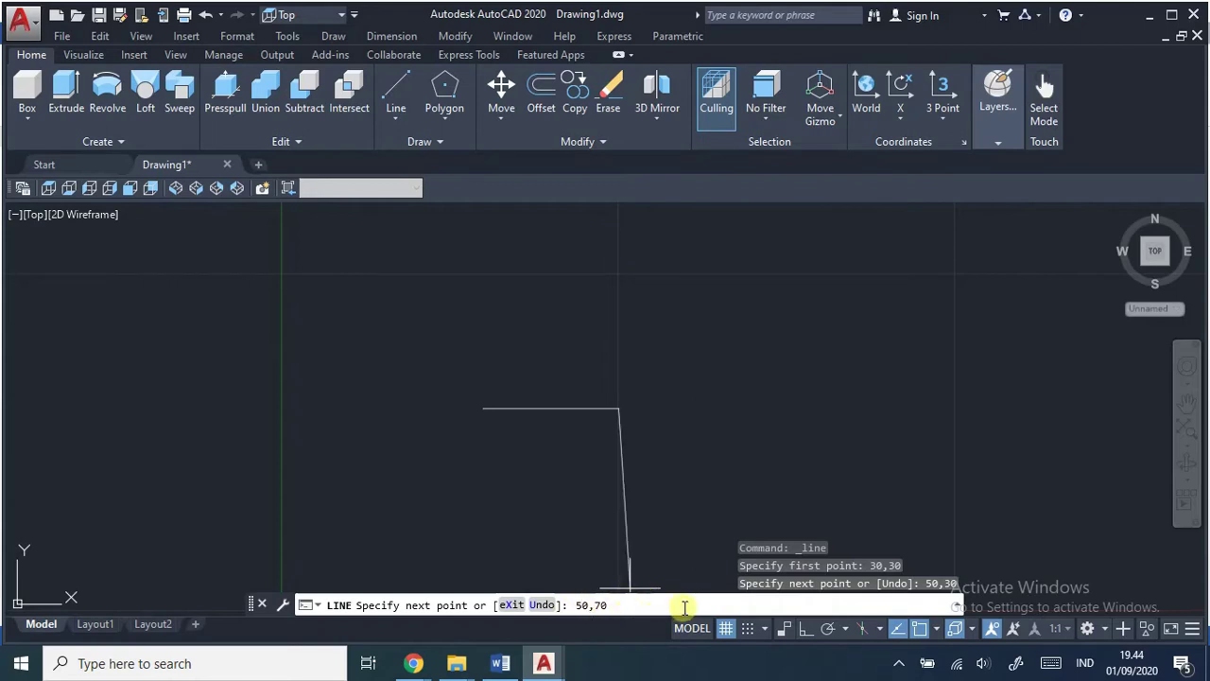
key(Return)
scroll(759, 400, down, 3)
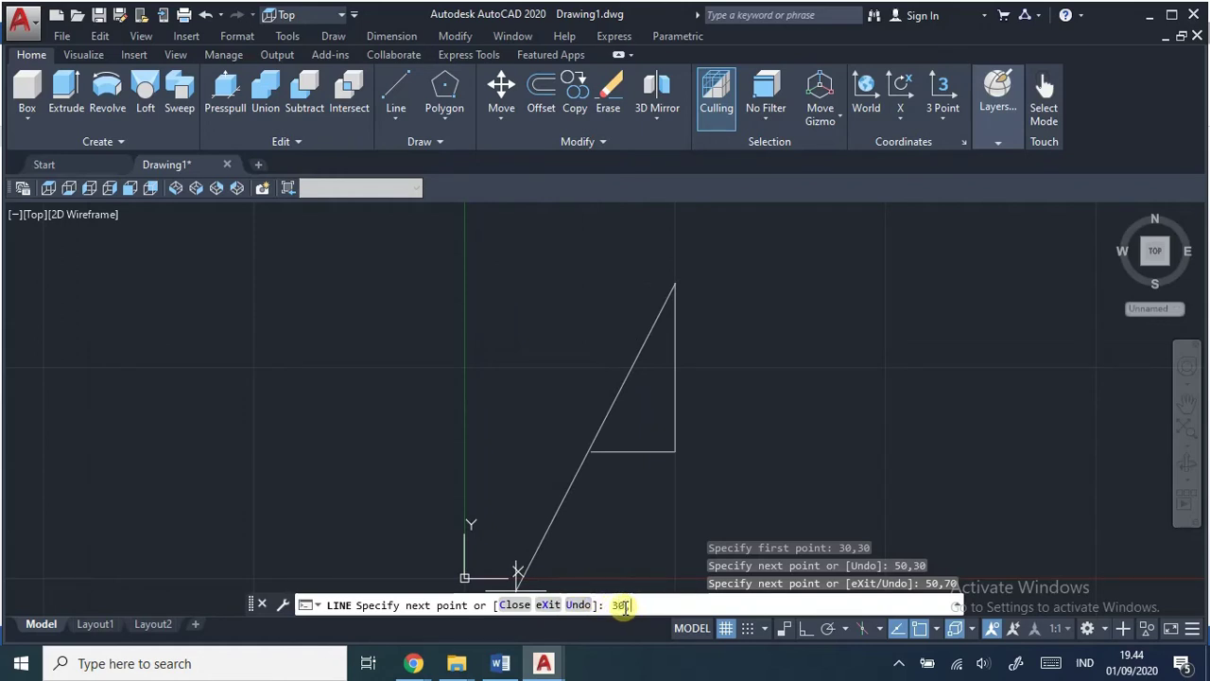
key(Return)
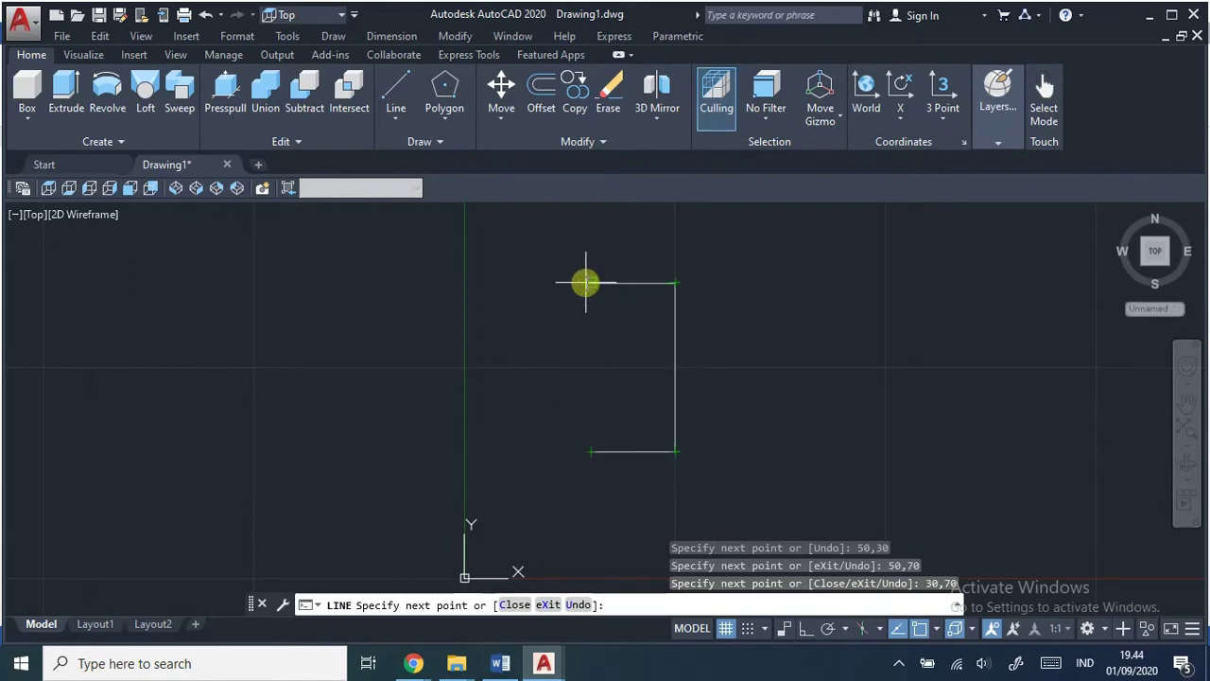
click(590, 452)
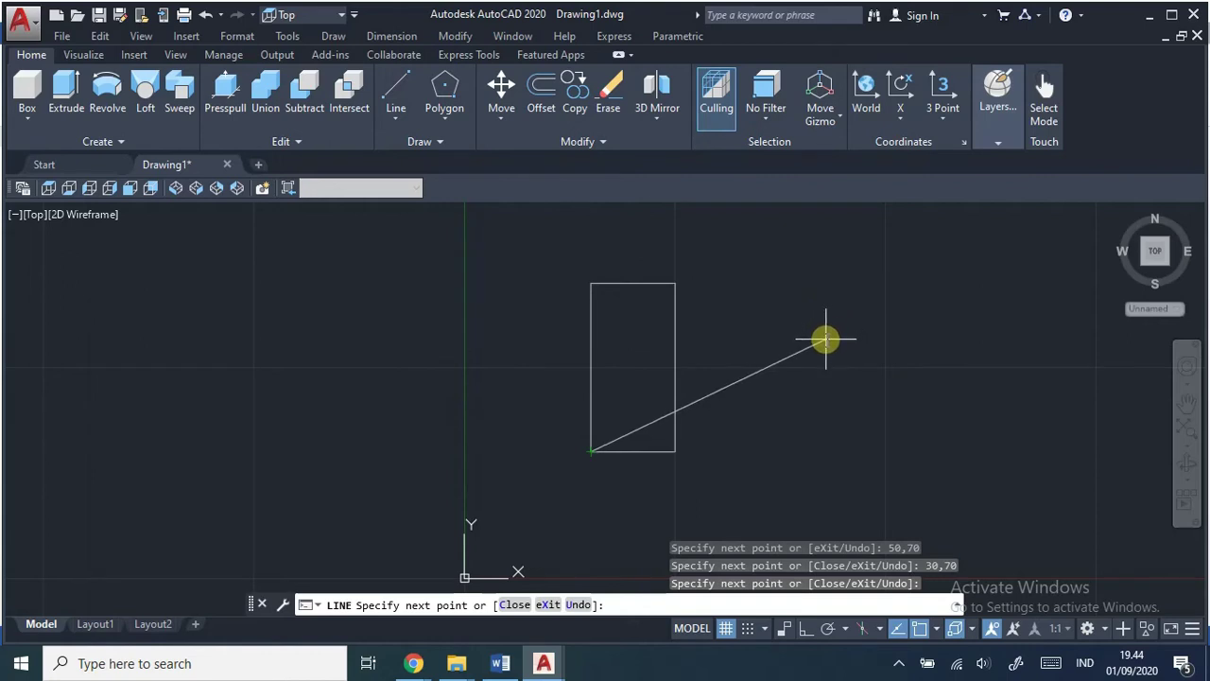
key(Escape)
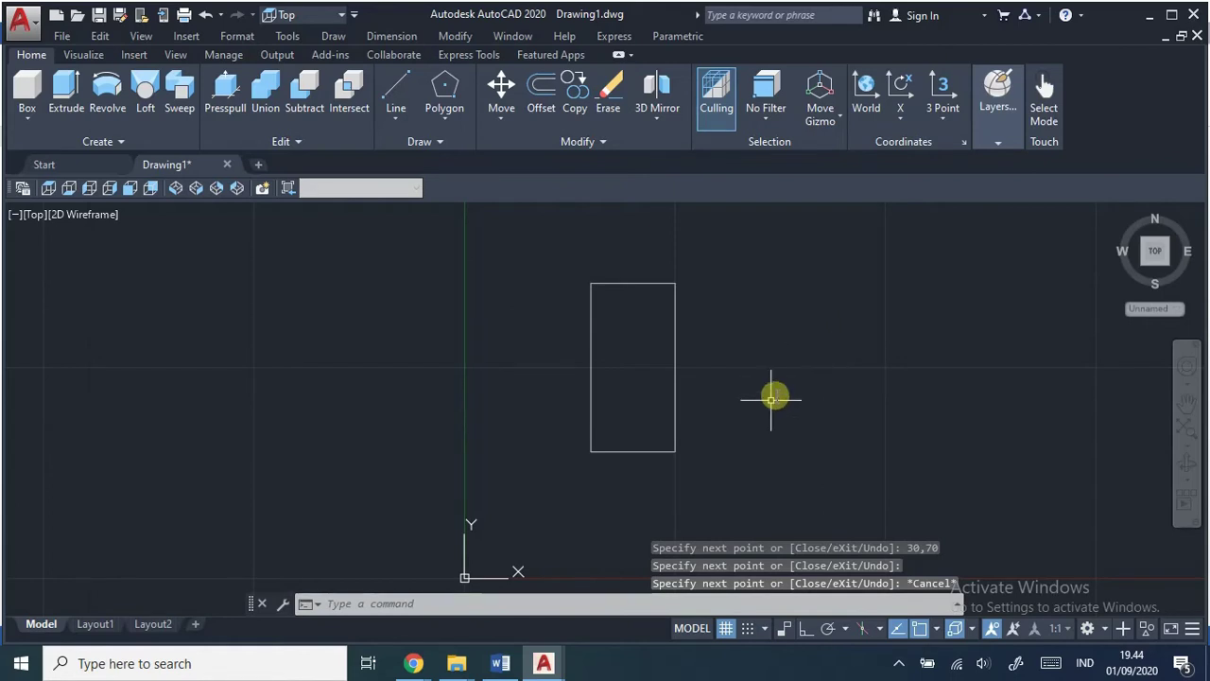
Step: Review the object snap and 3D object snap modes in the drafting settings and accept them
right_click(748, 633)
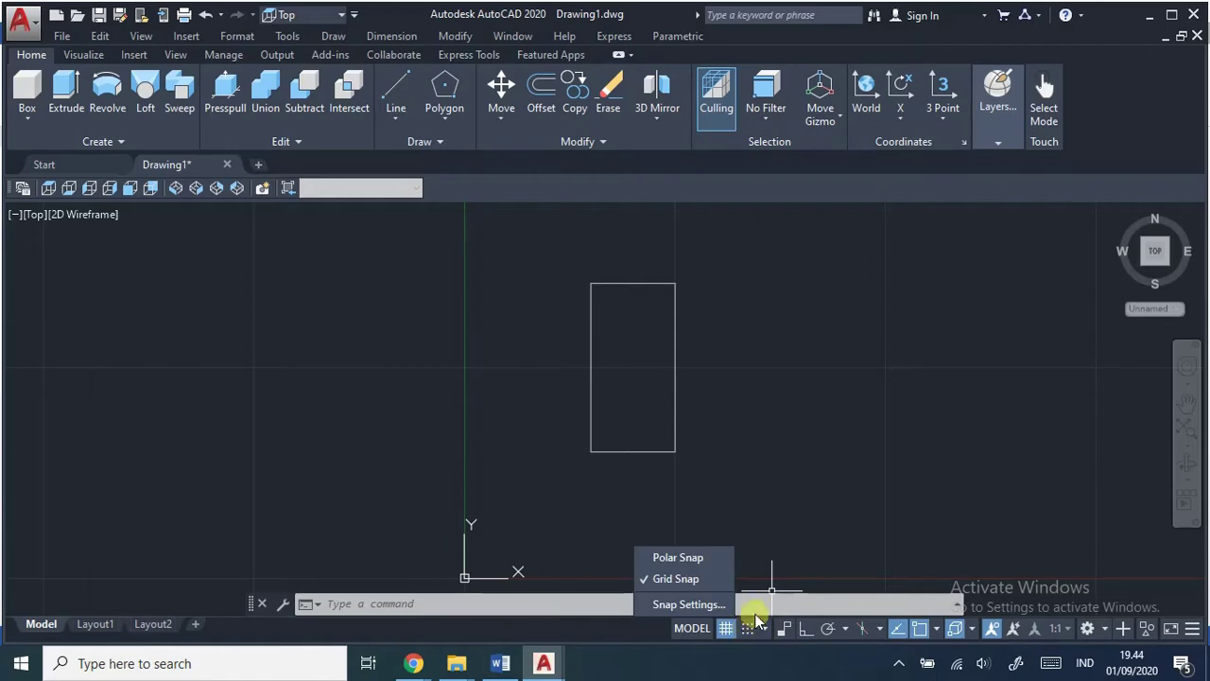
click(705, 604)
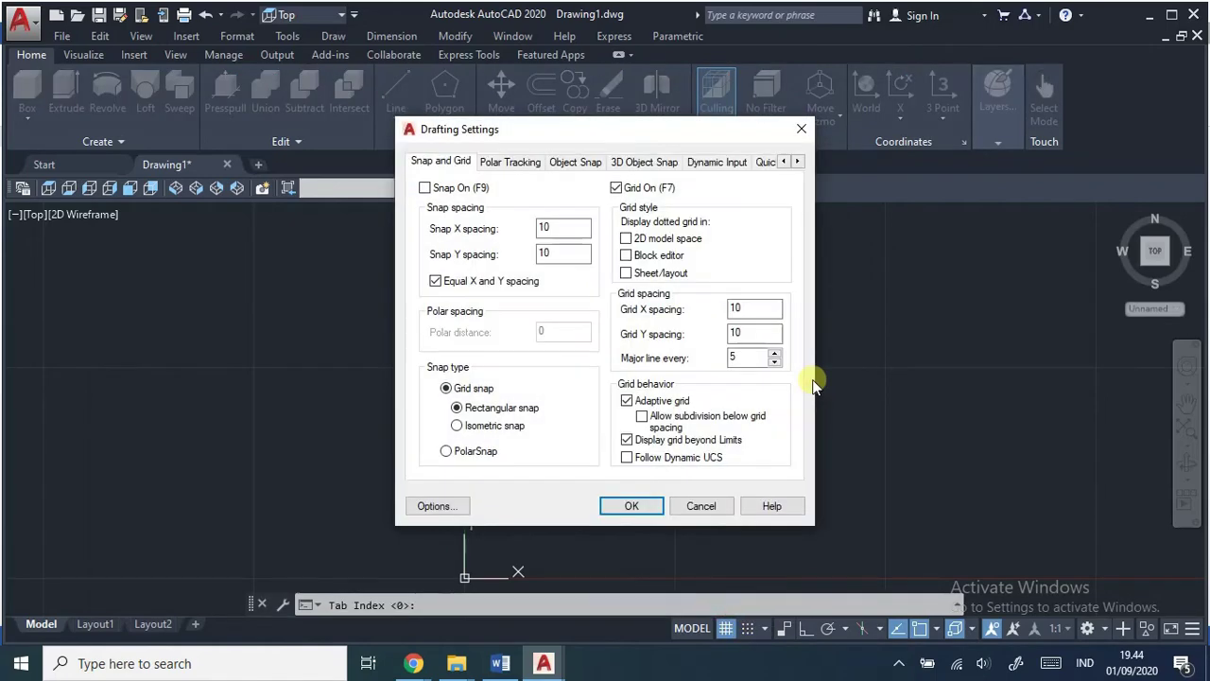
click(570, 162)
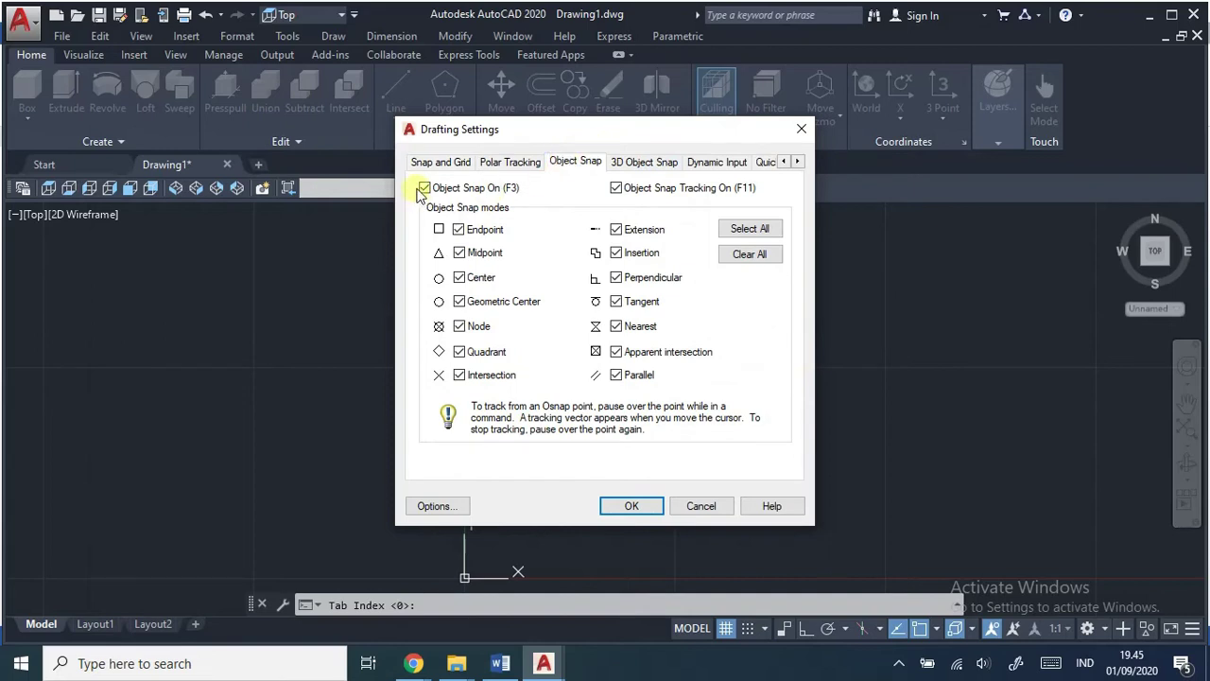
click(425, 188)
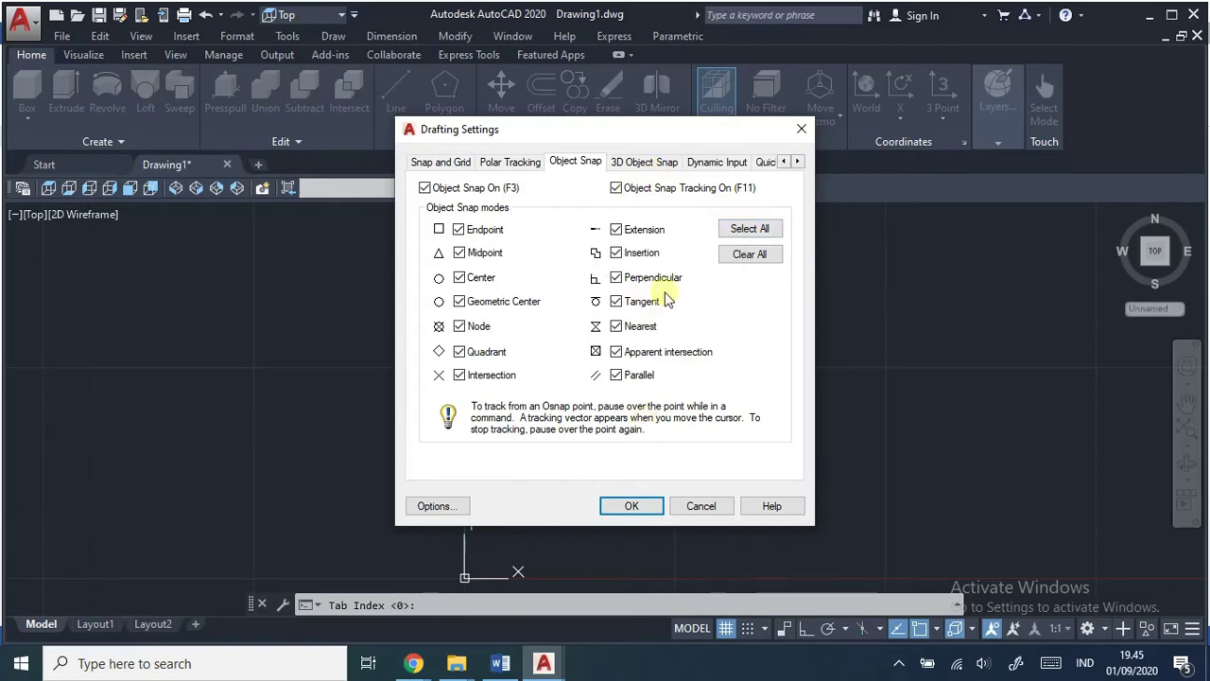
click(633, 166)
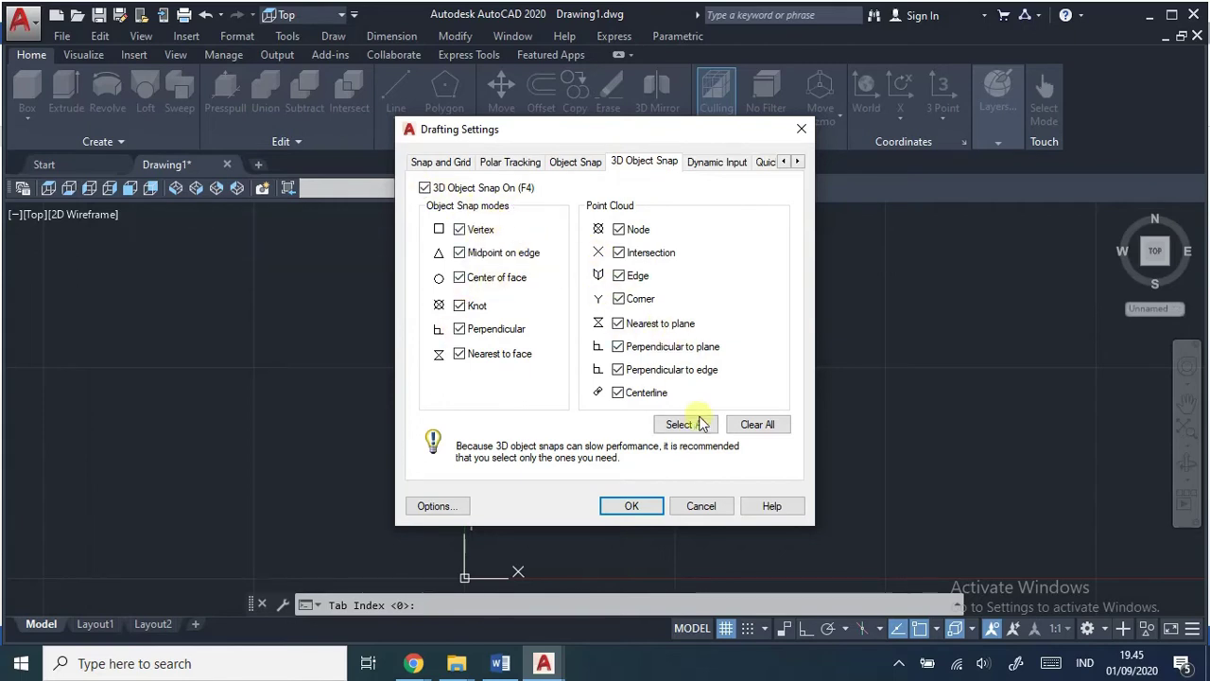
click(584, 165)
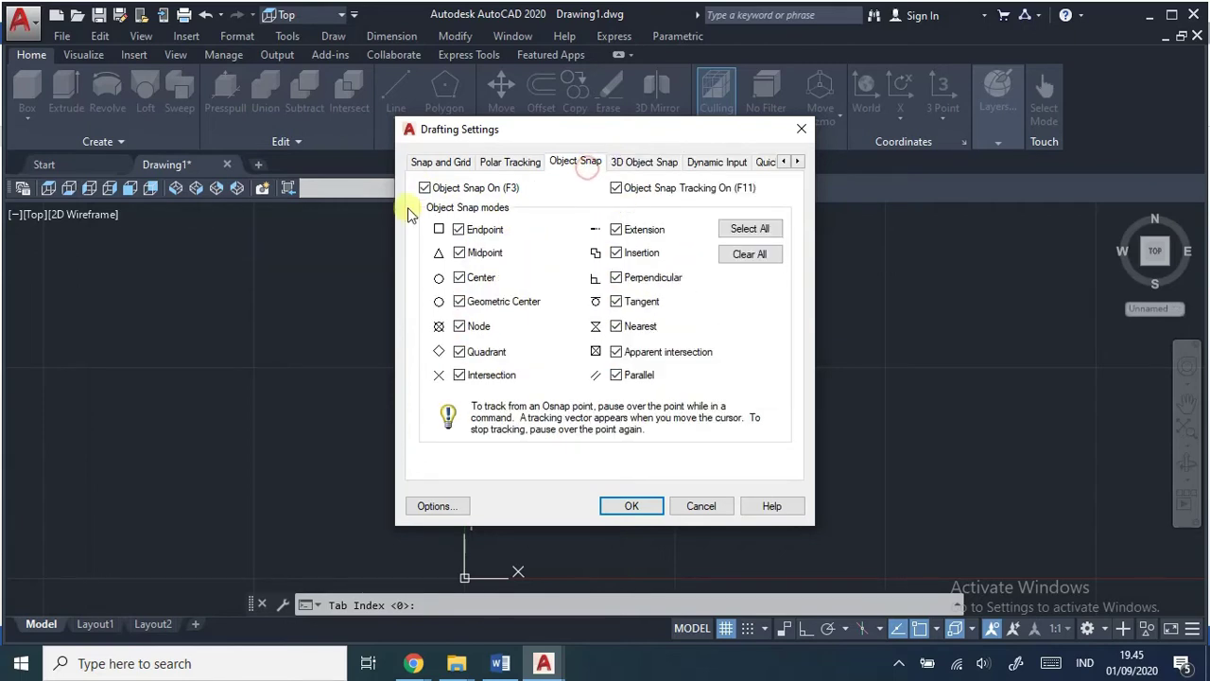
click(631, 506)
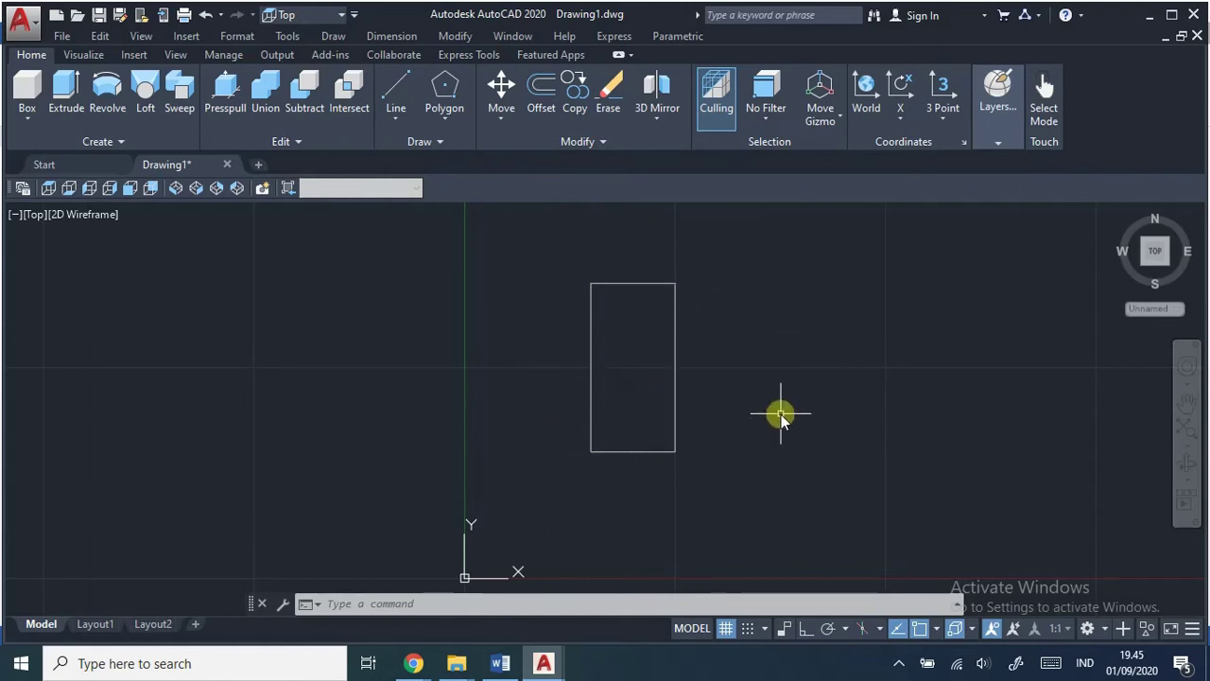
Step: Examine the polar quadrant diagram with the 0, 90, 180 and 270 degree axes in POLAR.dwg
middle_drag(780, 415, 719, 378)
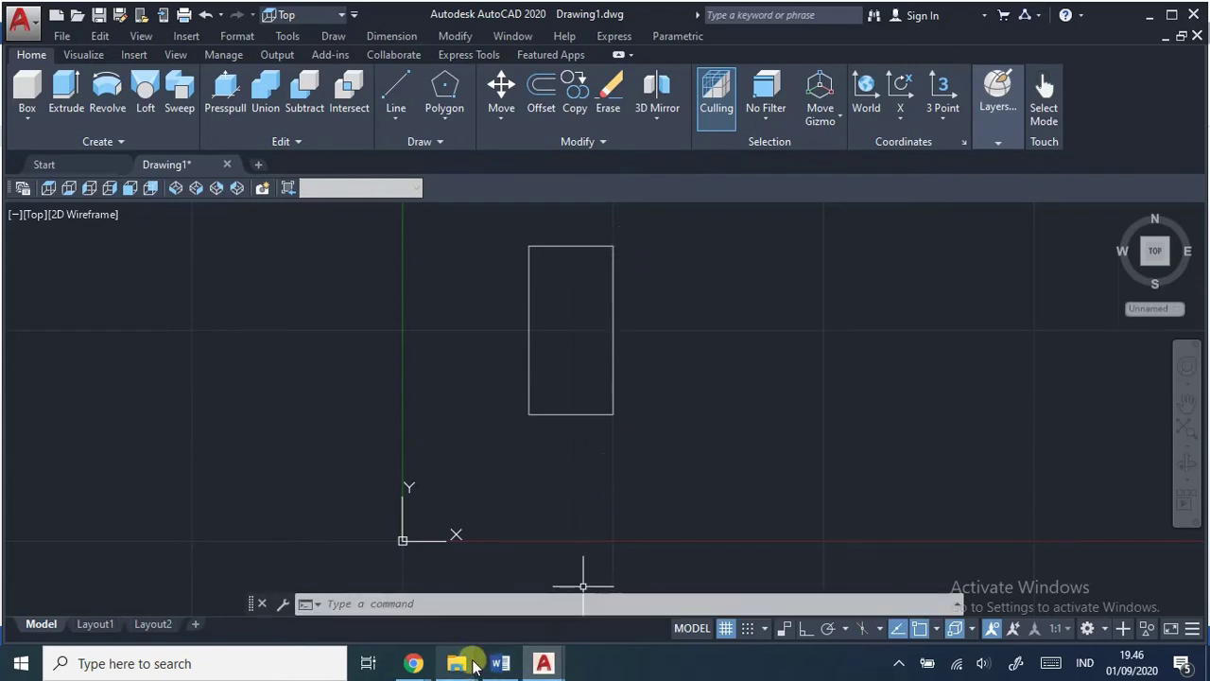
mouse_move(543, 667)
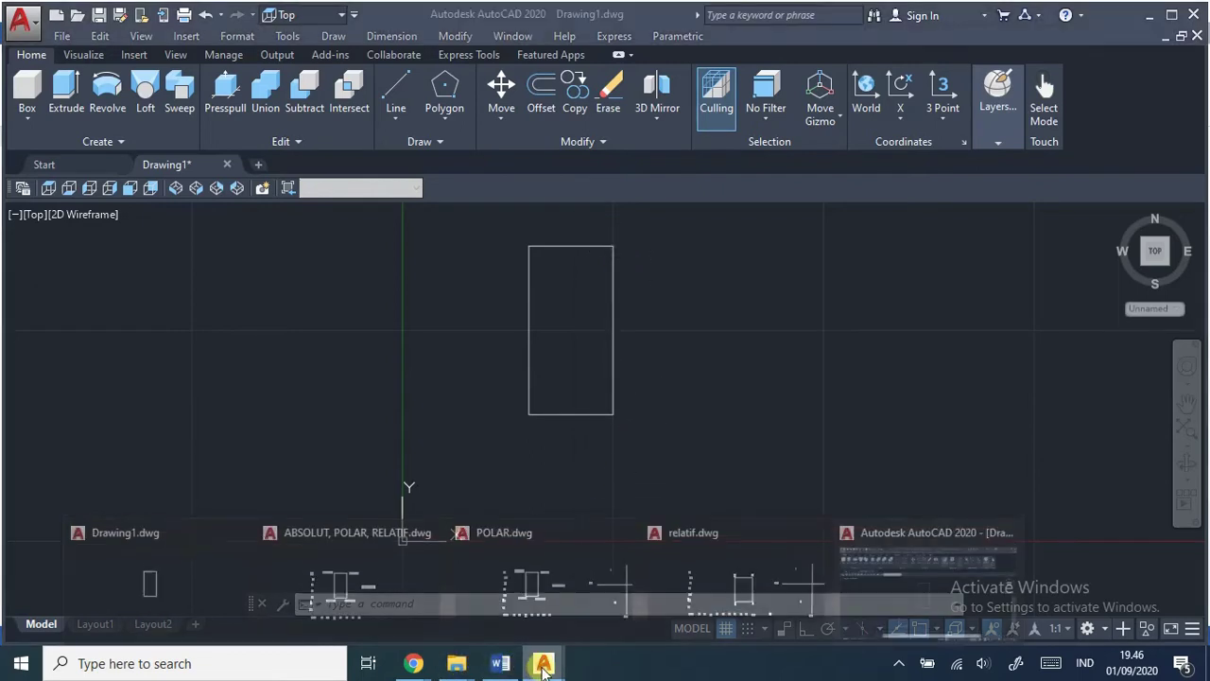
click(544, 598)
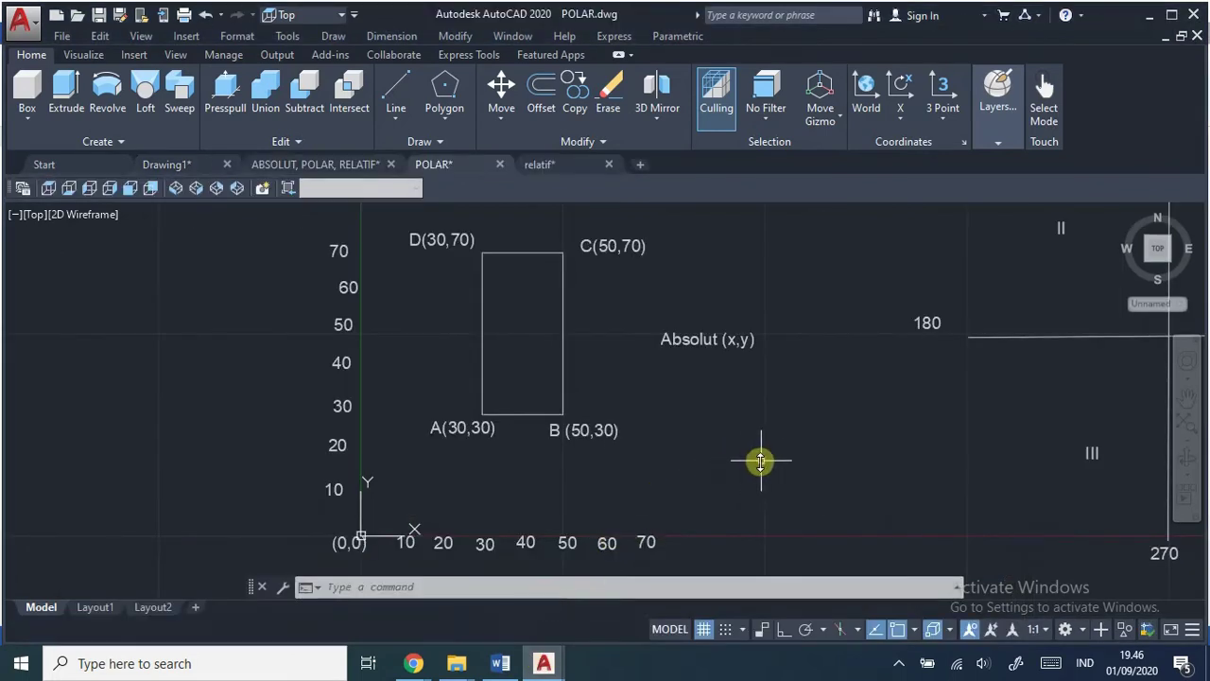
mouse_move(862, 454)
middle_down()
mouse_move(593, 449)
mouse_move(400, 467)
middle_up()
scroll(746, 454, down, 2)
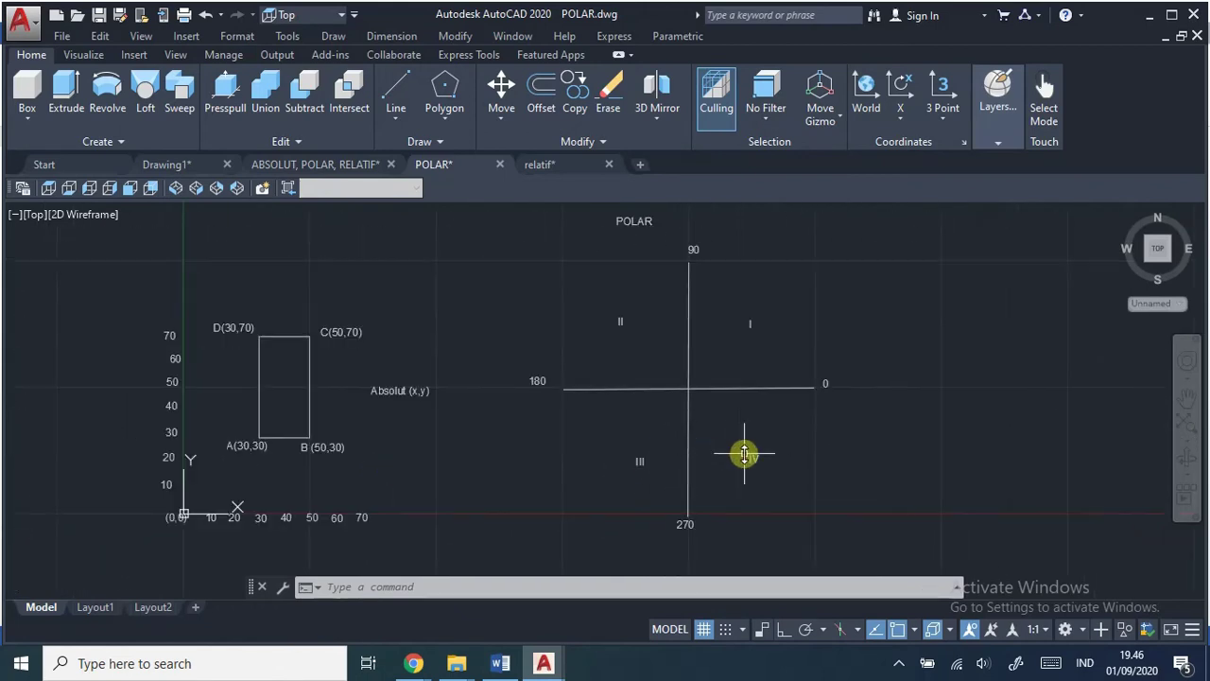
scroll(822, 454, up, 2)
scroll(821, 453, down, 1)
mouse_move(819, 451)
middle_down()
mouse_move(735, 454)
mouse_move(813, 438)
middle_up()
scroll(800, 454, up, 2)
scroll(791, 448, down, 2)
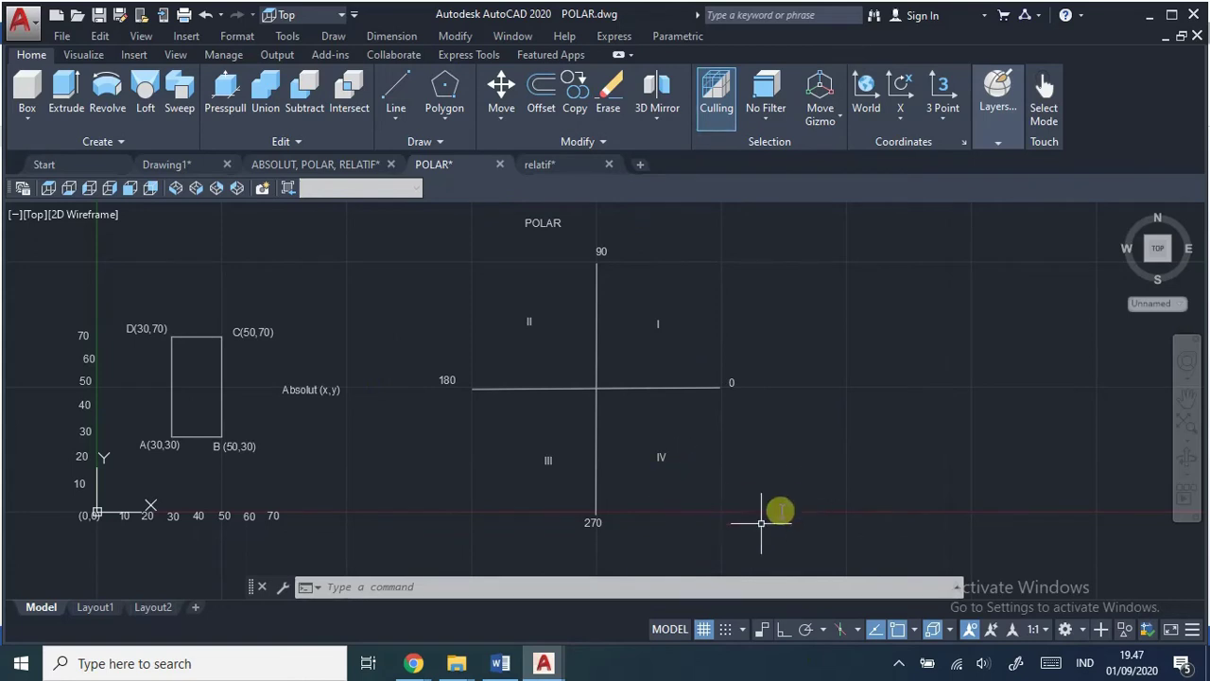
Step: Return to Drawing1 and open the plot settings, closing them without plotting
click(543, 663)
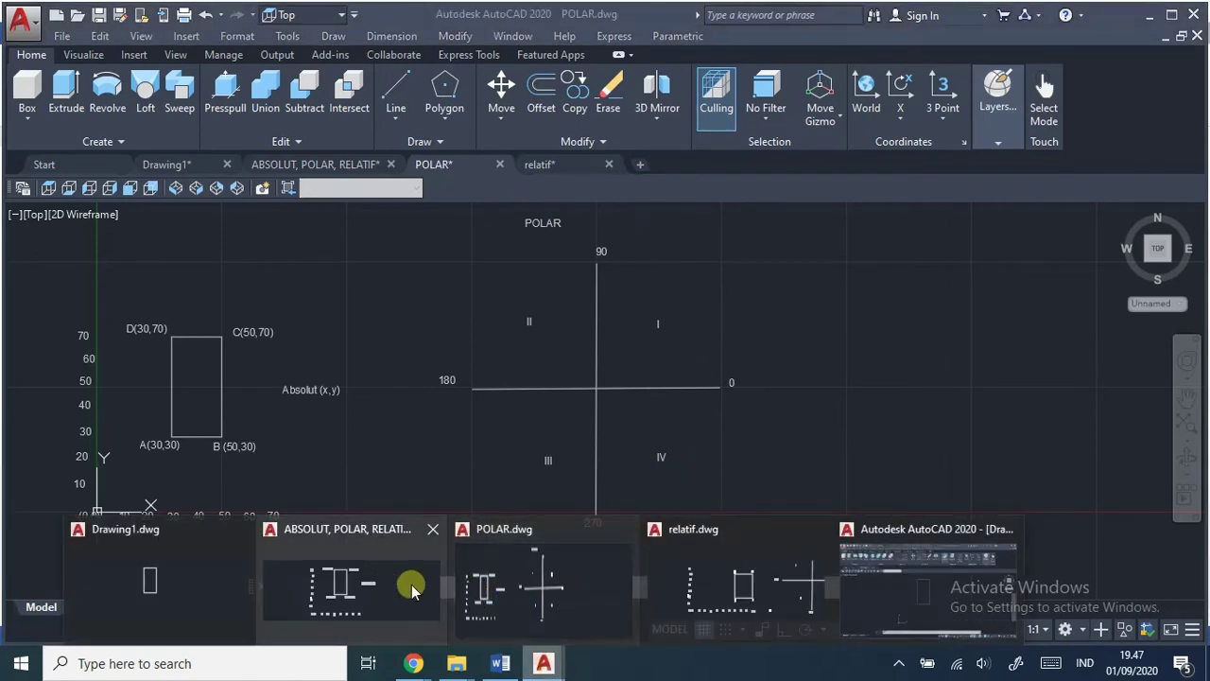
click(576, 607)
mouse_move(789, 429)
middle_down()
mouse_move(573, 419)
mouse_move(716, 399)
mouse_move(770, 441)
mouse_move(781, 435)
mouse_move(729, 430)
middle_up()
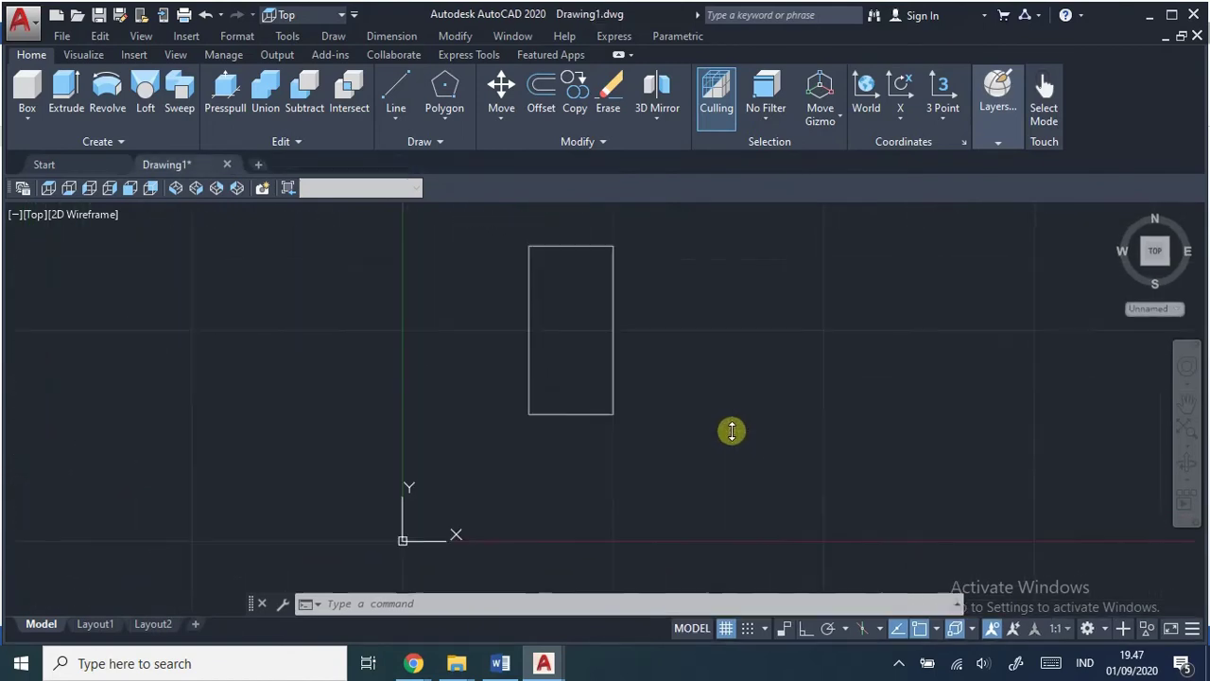
key(ctrl+p)
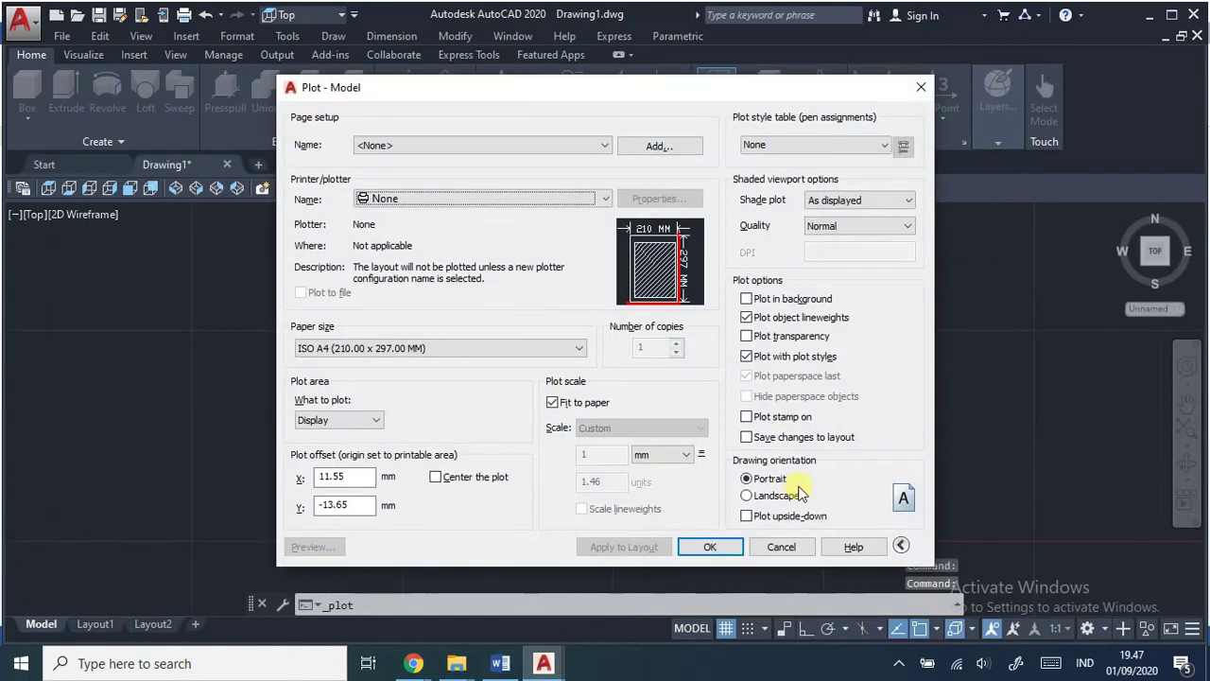
click(921, 86)
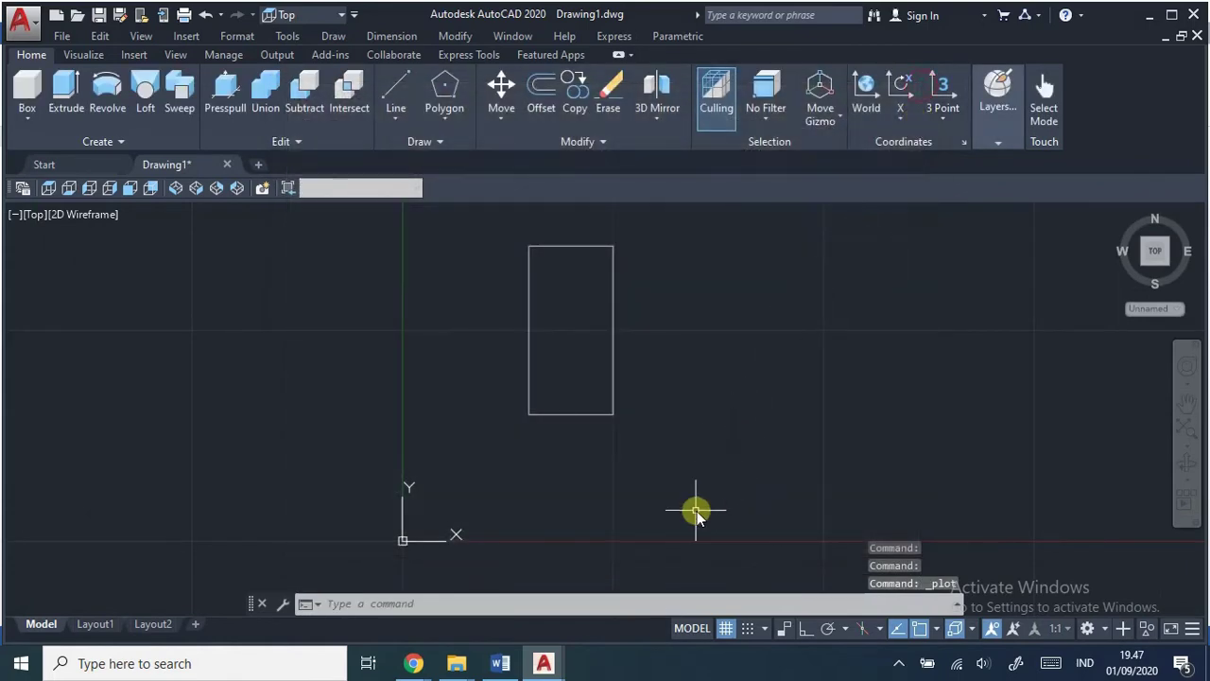
Step: Switch to the Word module to view the polar-line result with rectangle EFGH, and return to Drawing1 in AutoCAD
click(556, 670)
click(500, 663)
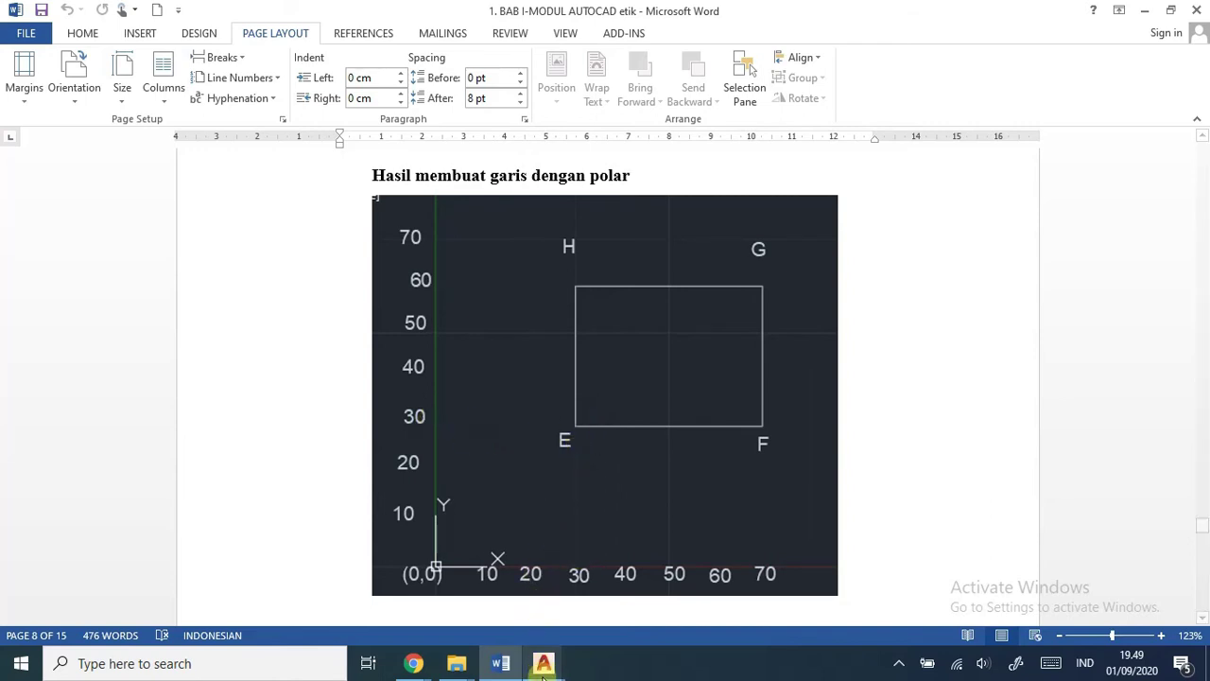
mouse_move(544, 663)
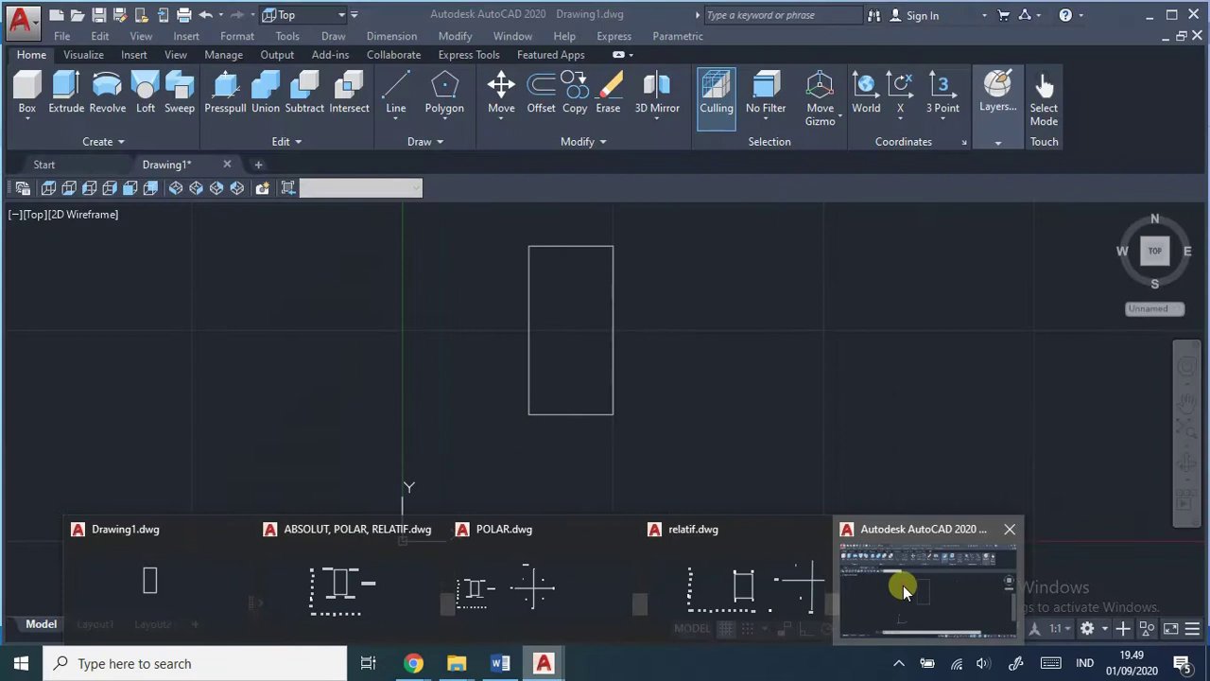
click(903, 588)
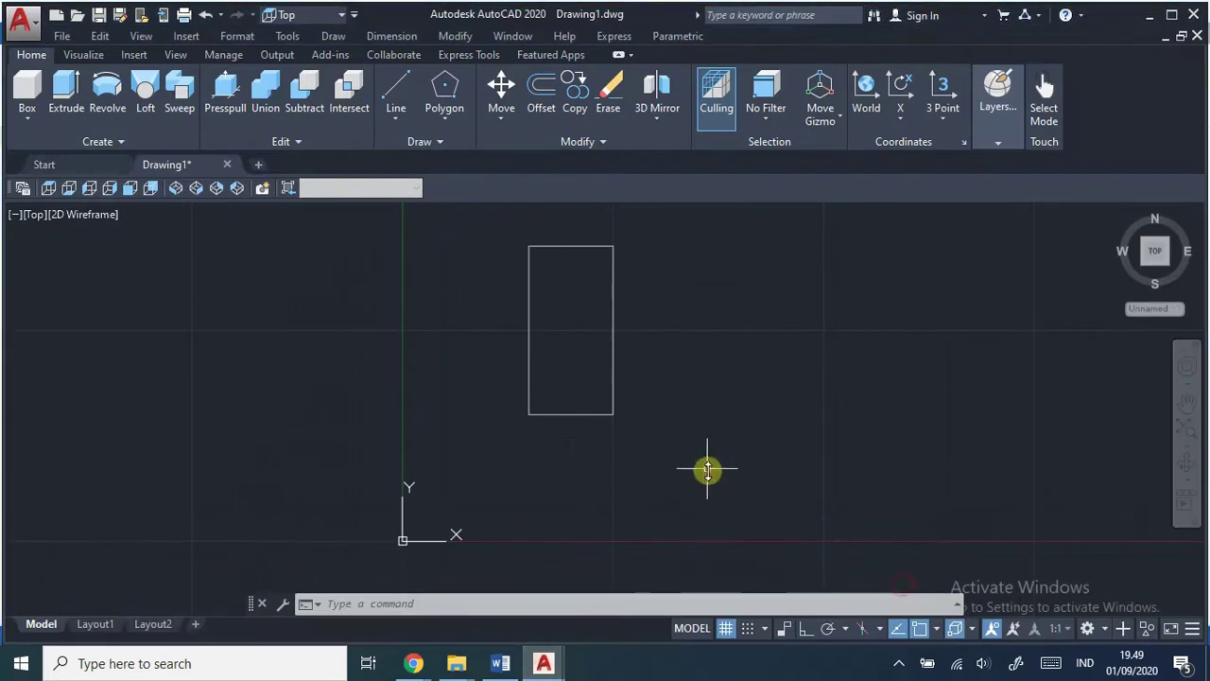
Step: Select all four sides of the rectangle with a selection window and delete them
mouse_move(911, 408)
middle_down()
mouse_move(870, 413)
mouse_move(870, 426)
middle_up()
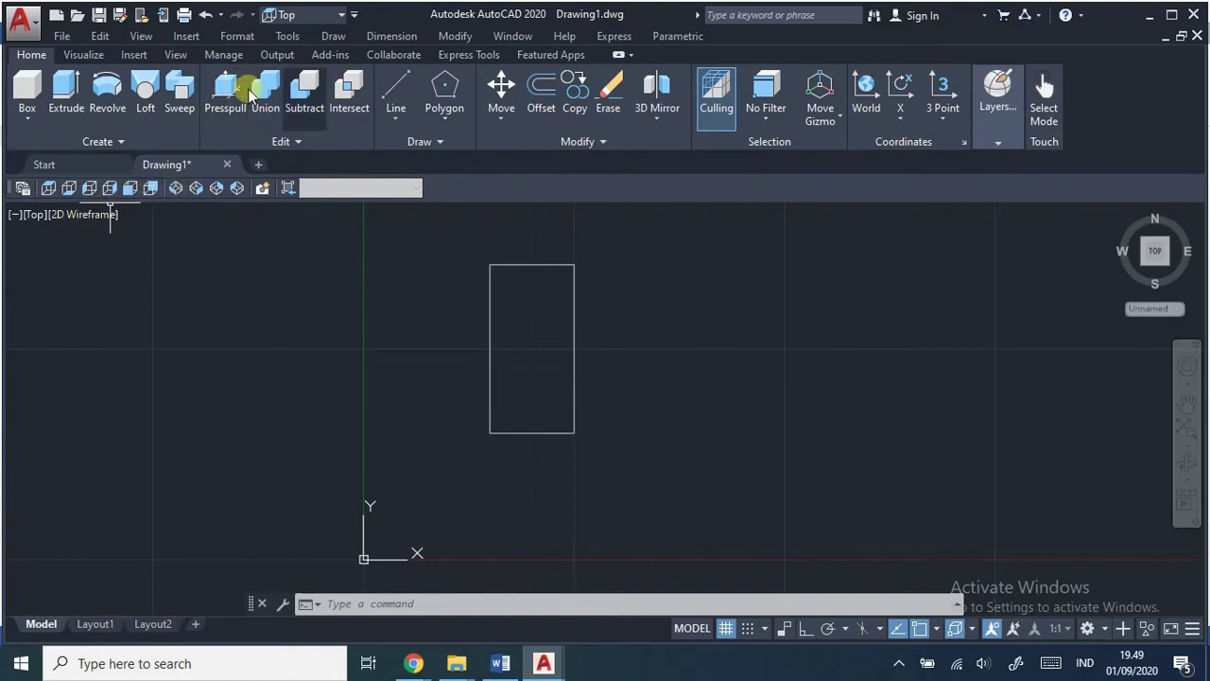
click(439, 241)
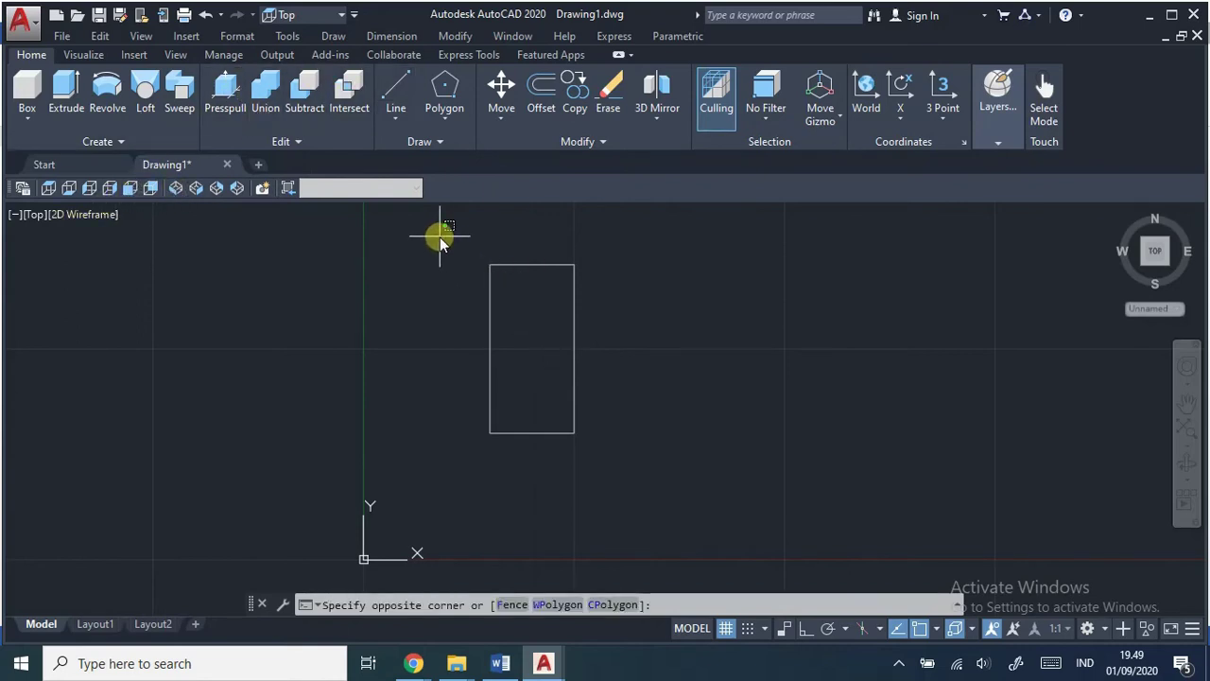
click(441, 244)
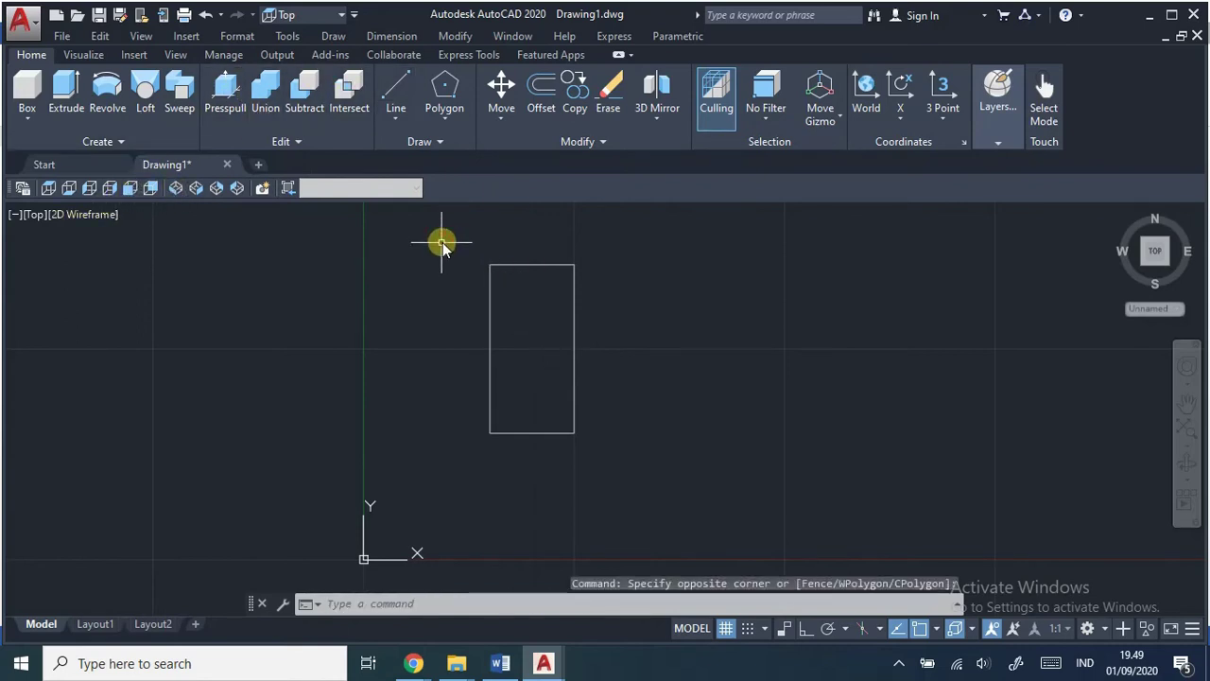
click(427, 241)
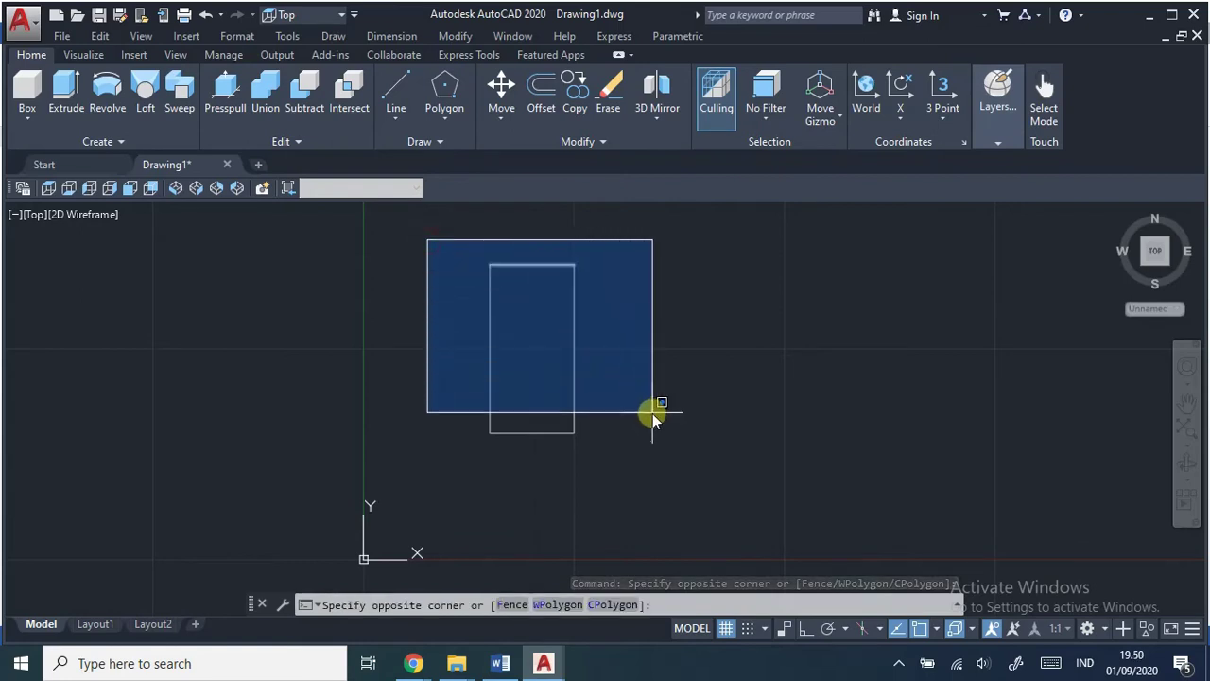
click(689, 457)
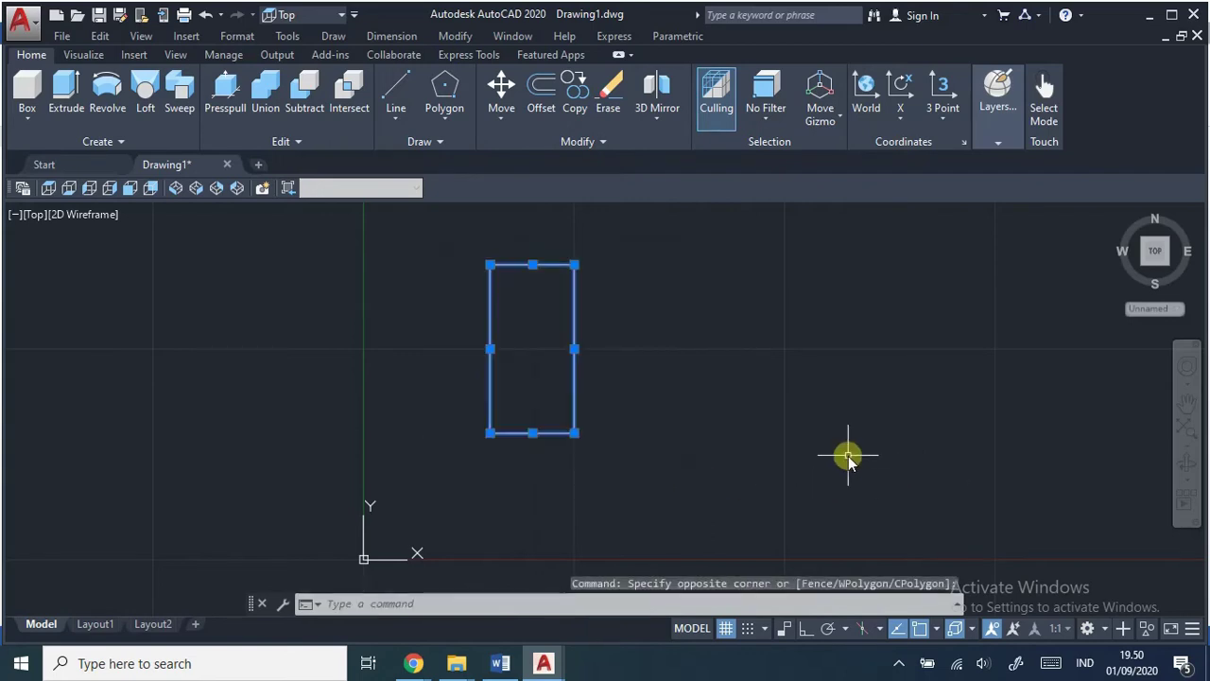
key(Delete)
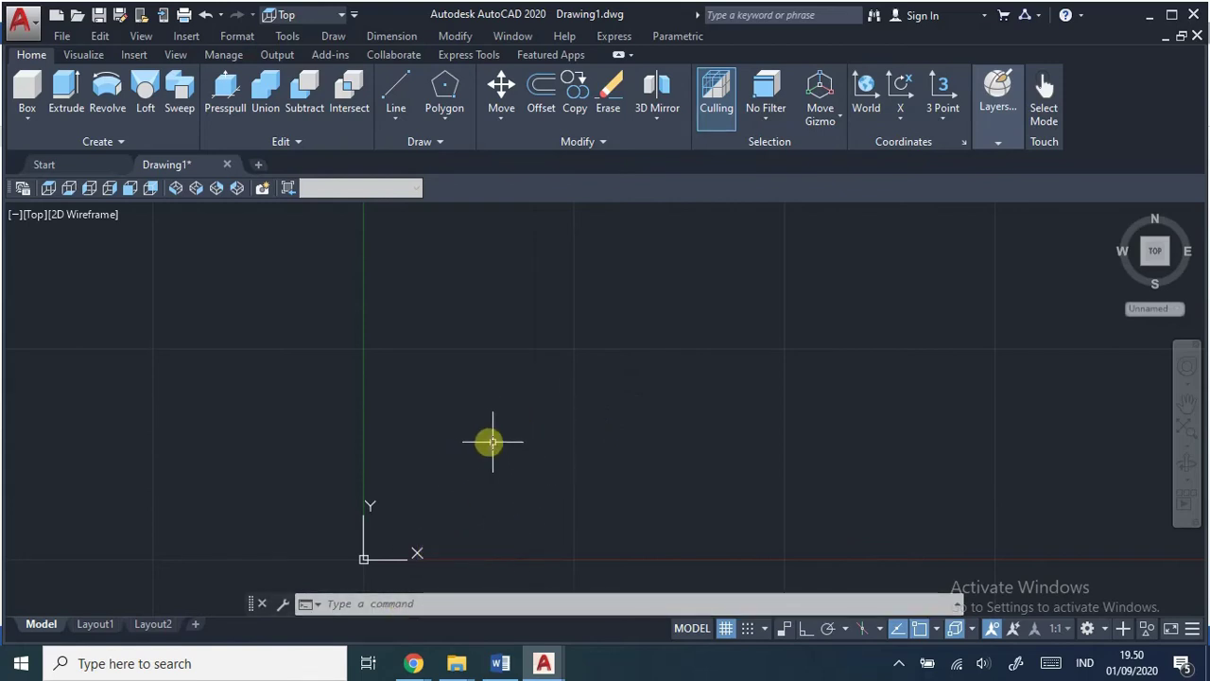
Step: Start a line at the absolute point 30,30
click(397, 90)
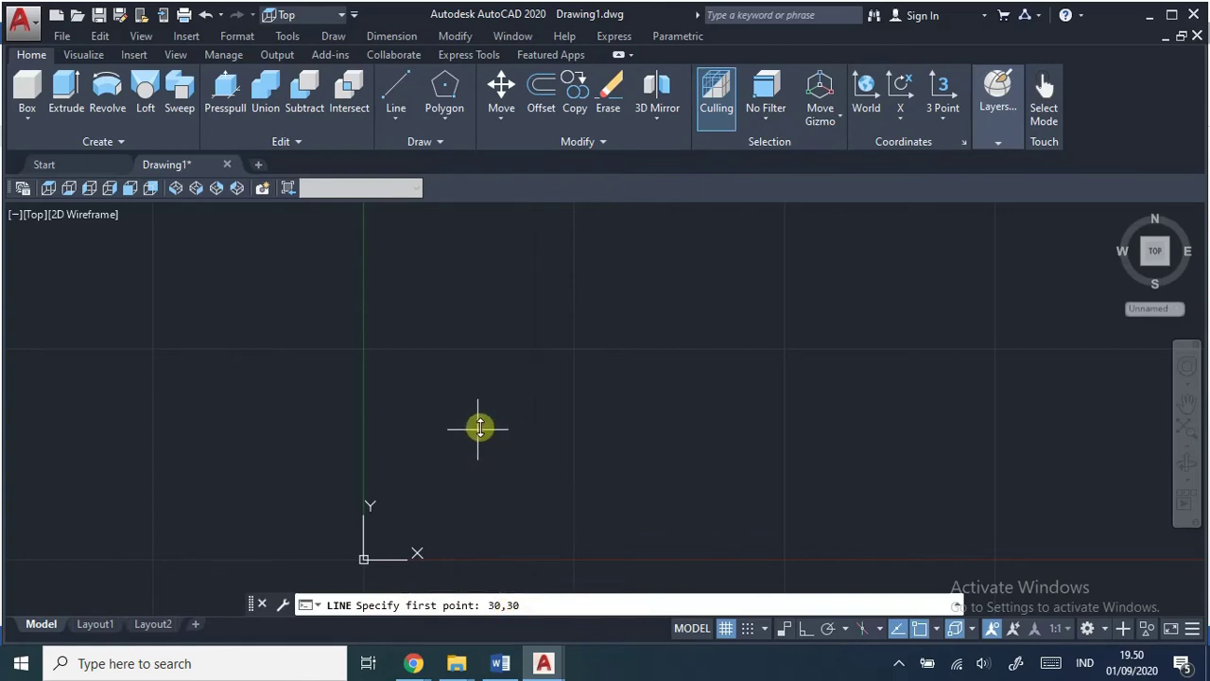
scroll(482, 435, up, 2)
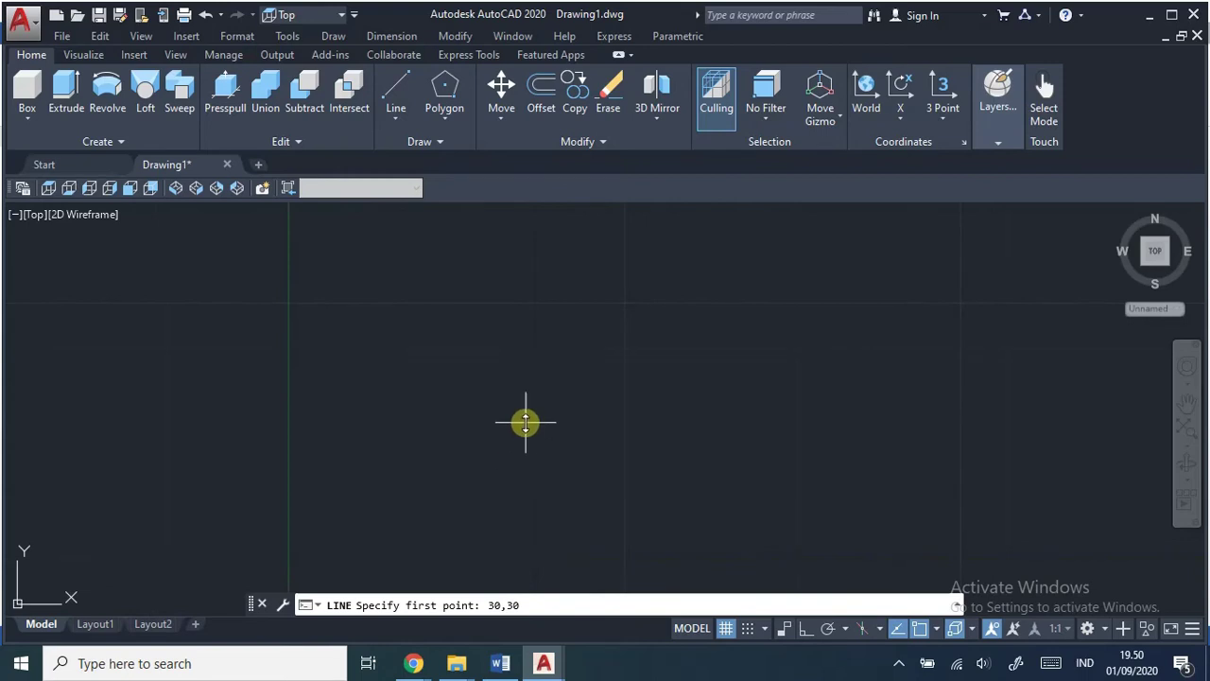
scroll(523, 430, down, 2)
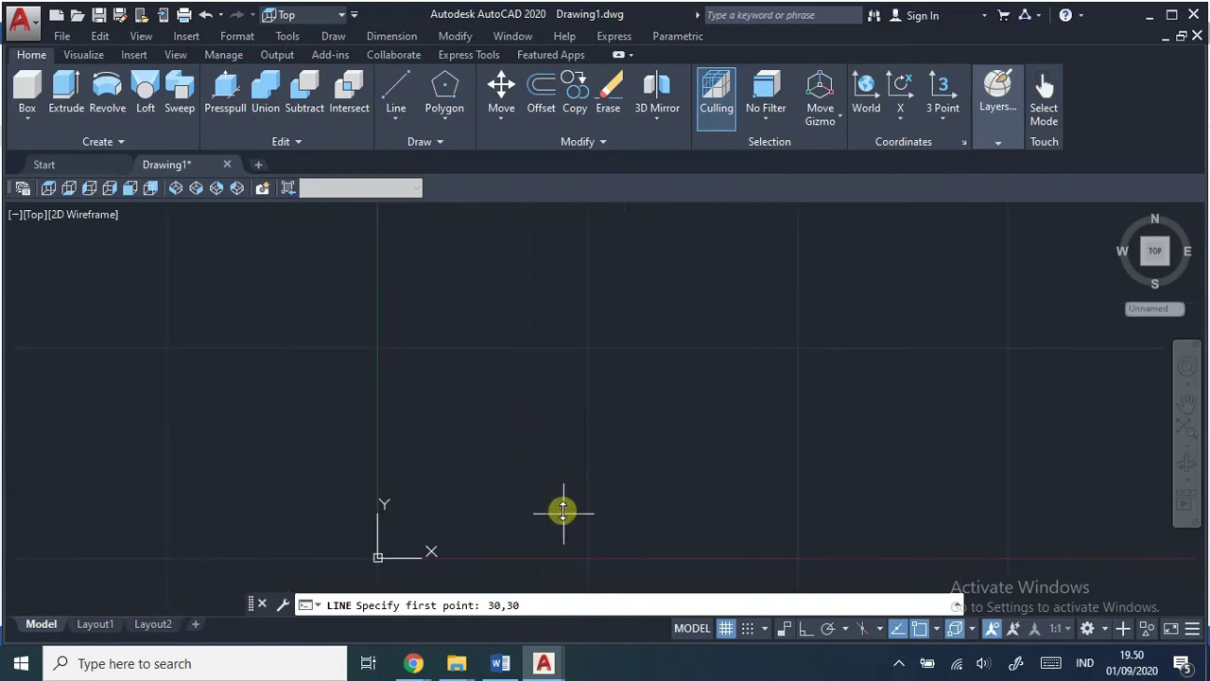
key(Return)
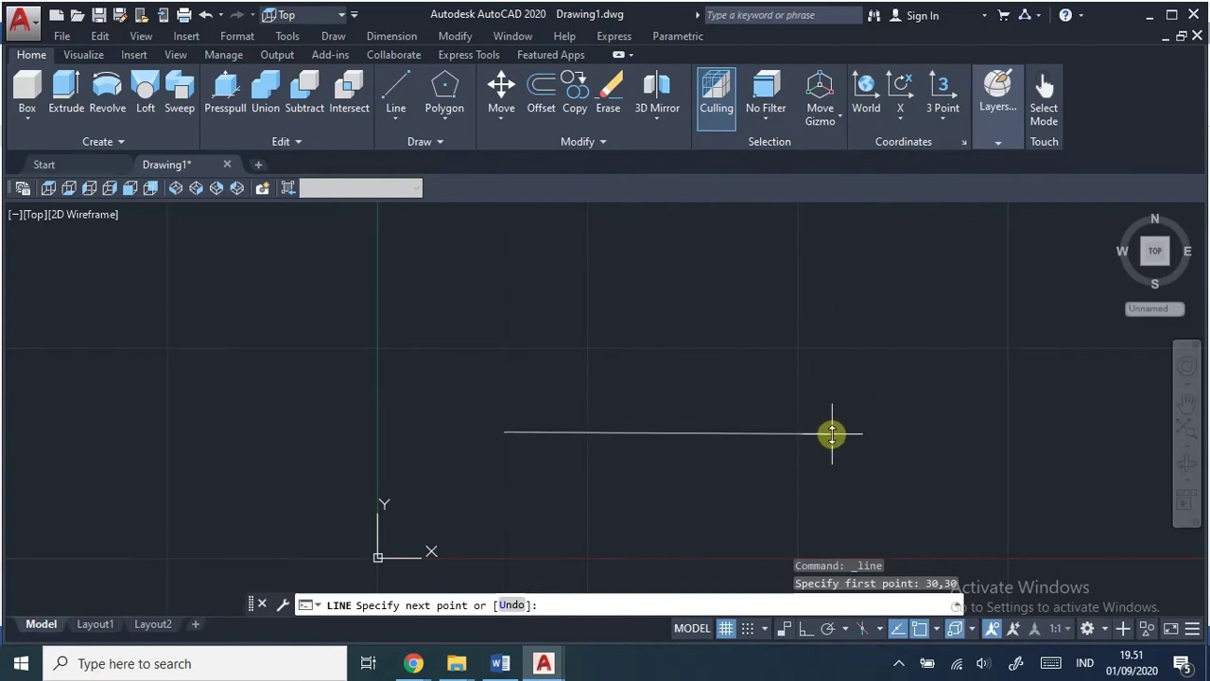
Step: Switch to the Word module and read the polar entries for sides EF, FG, GH and HE beside the resulting rectangle
click(501, 662)
scroll(608, 451, down, 1)
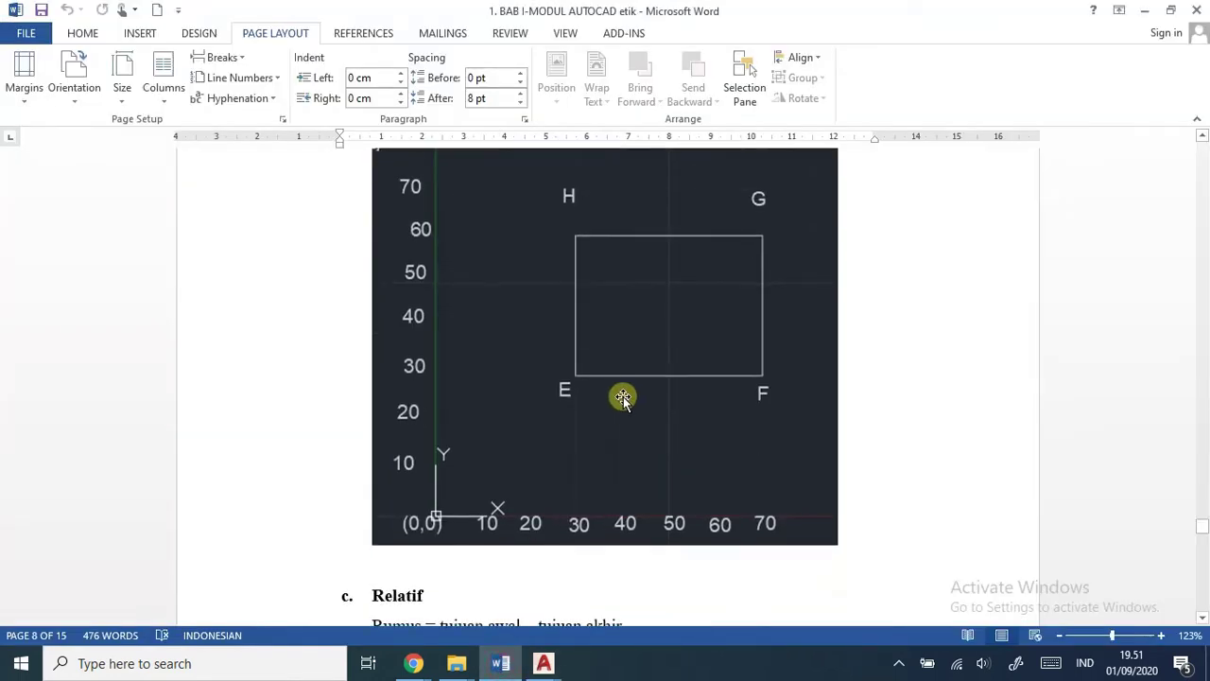
scroll(605, 397, down, 2)
scroll(602, 416, up, 8)
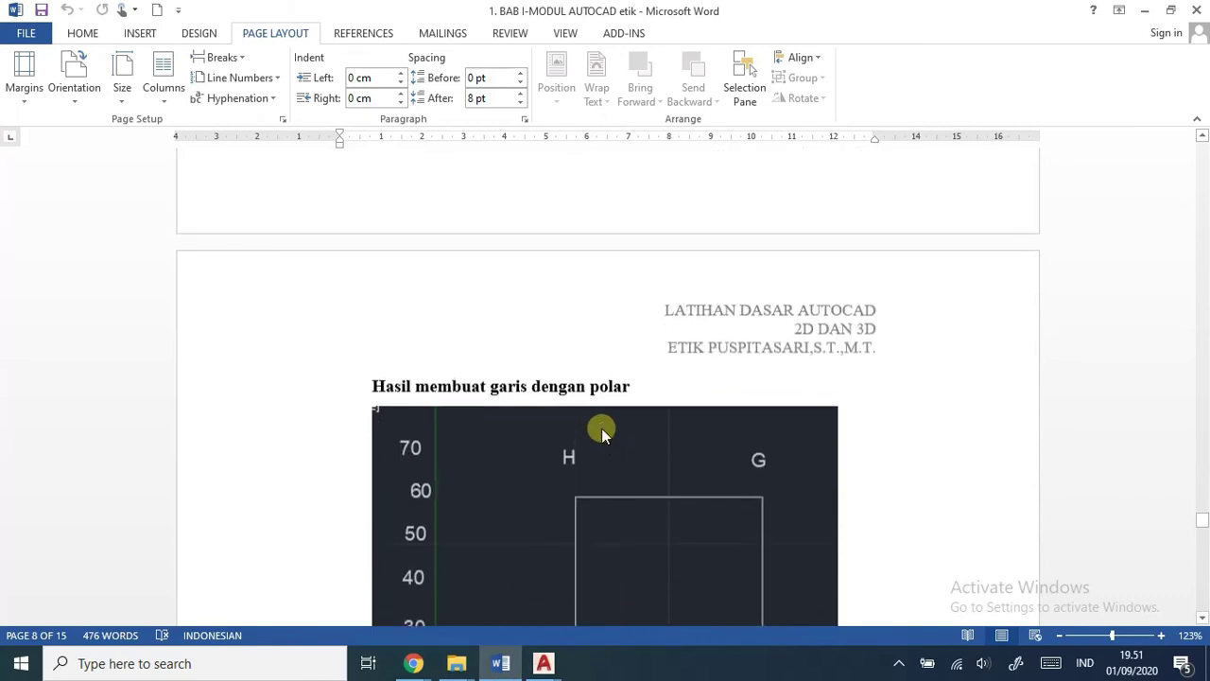
scroll(601, 433, up, 2)
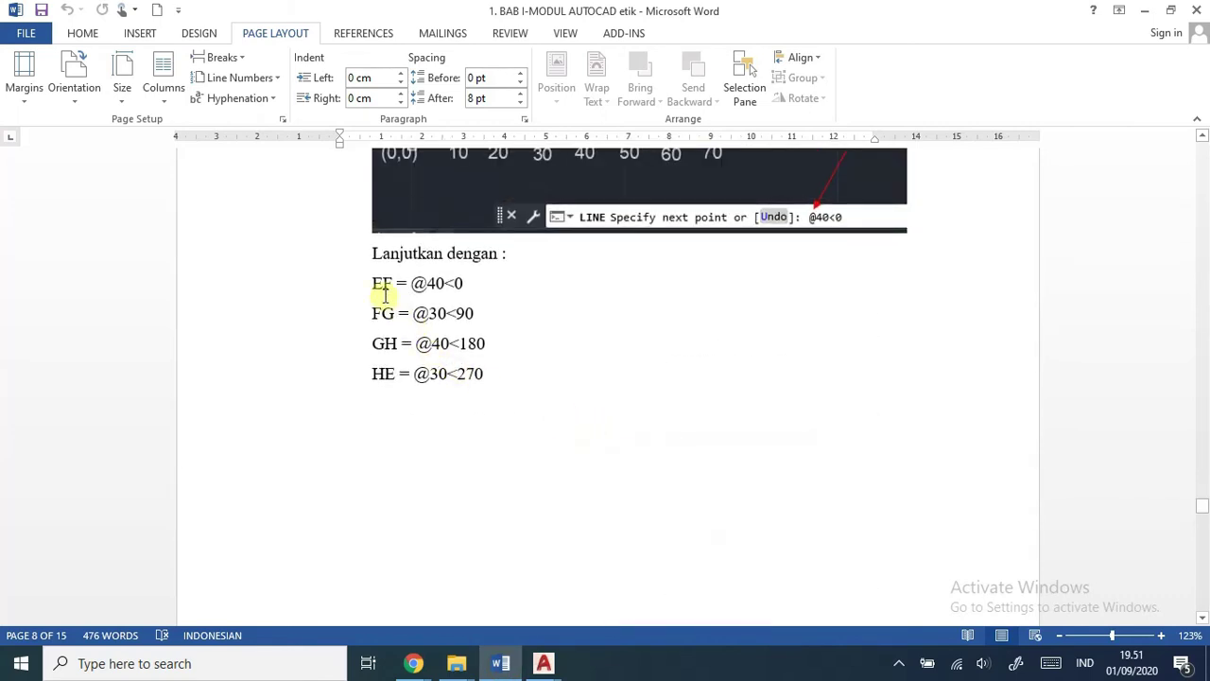
scroll(386, 298, down, 1)
scroll(473, 288, down, 9)
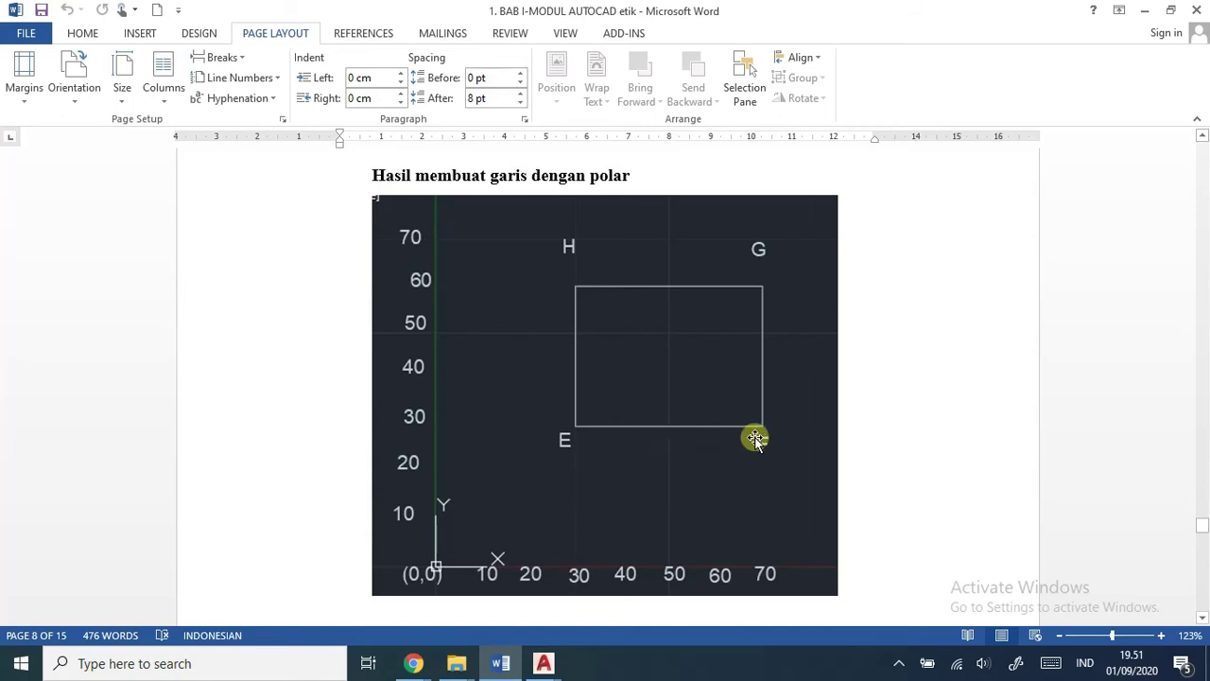
key(alt+Tab)
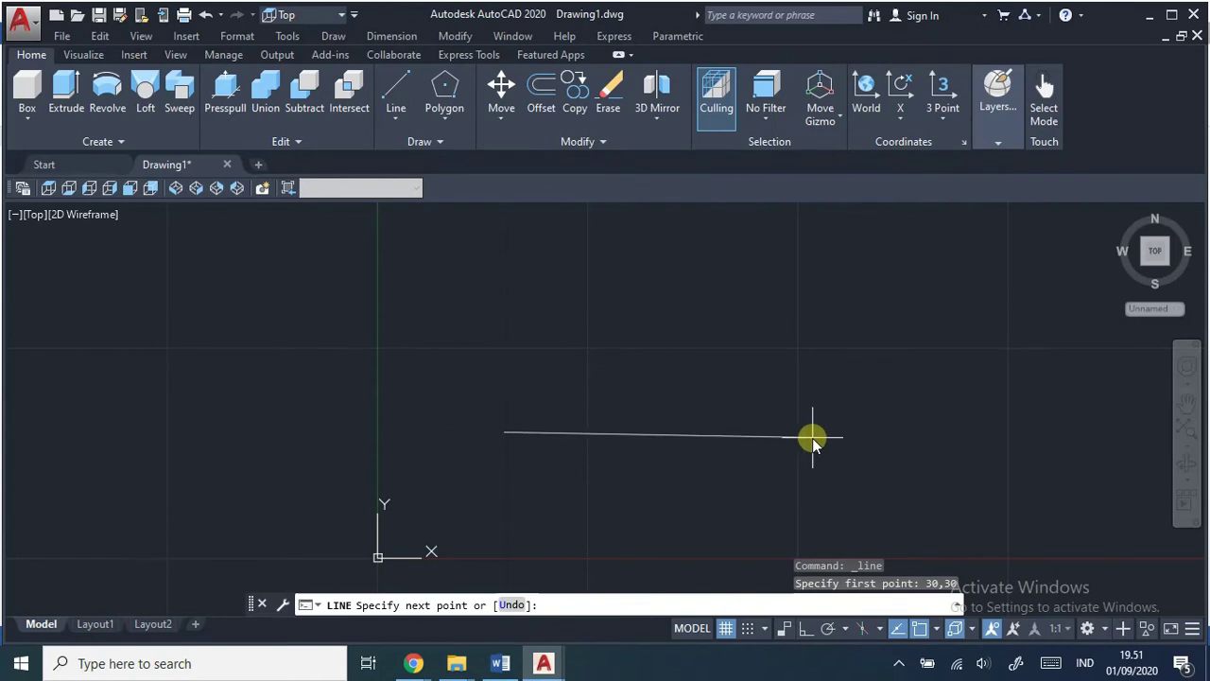
key(F8)
text(@40<0)
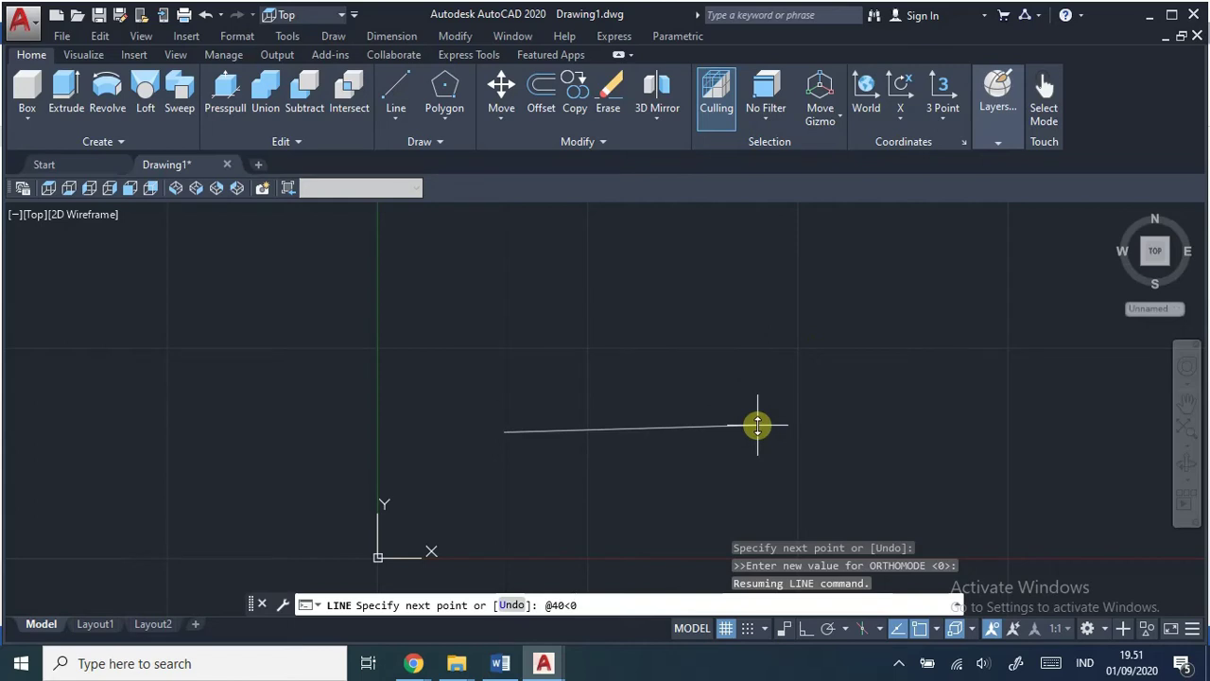
key(Return)
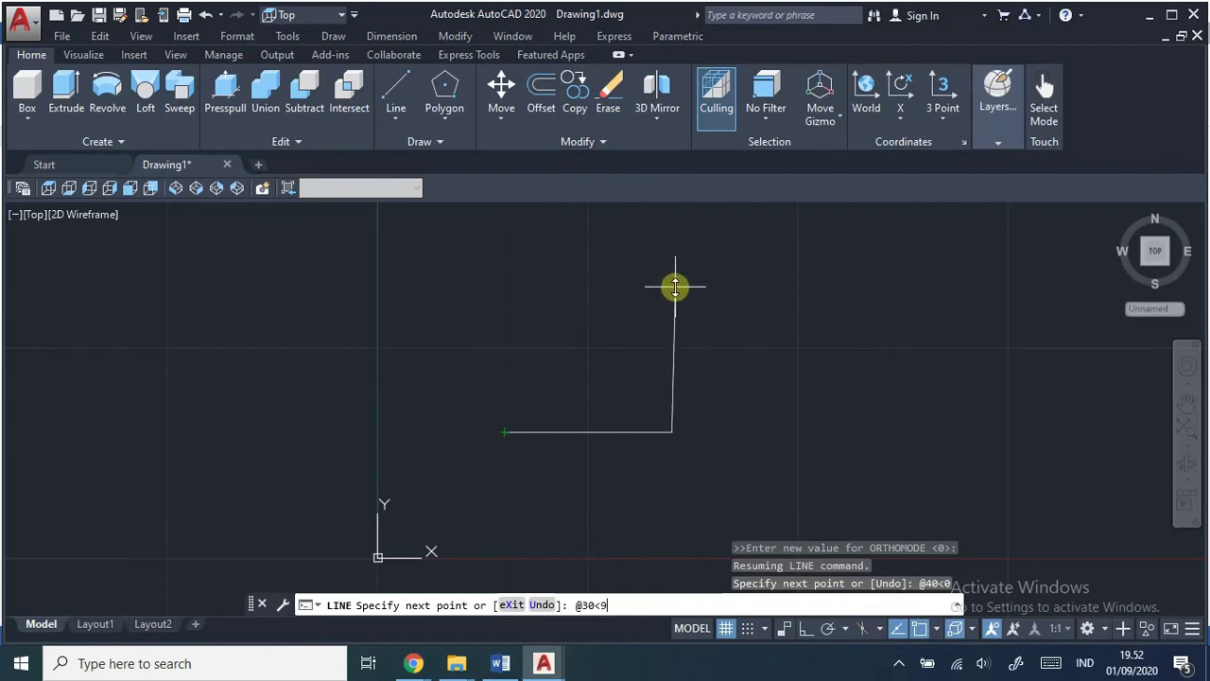
key(Return)
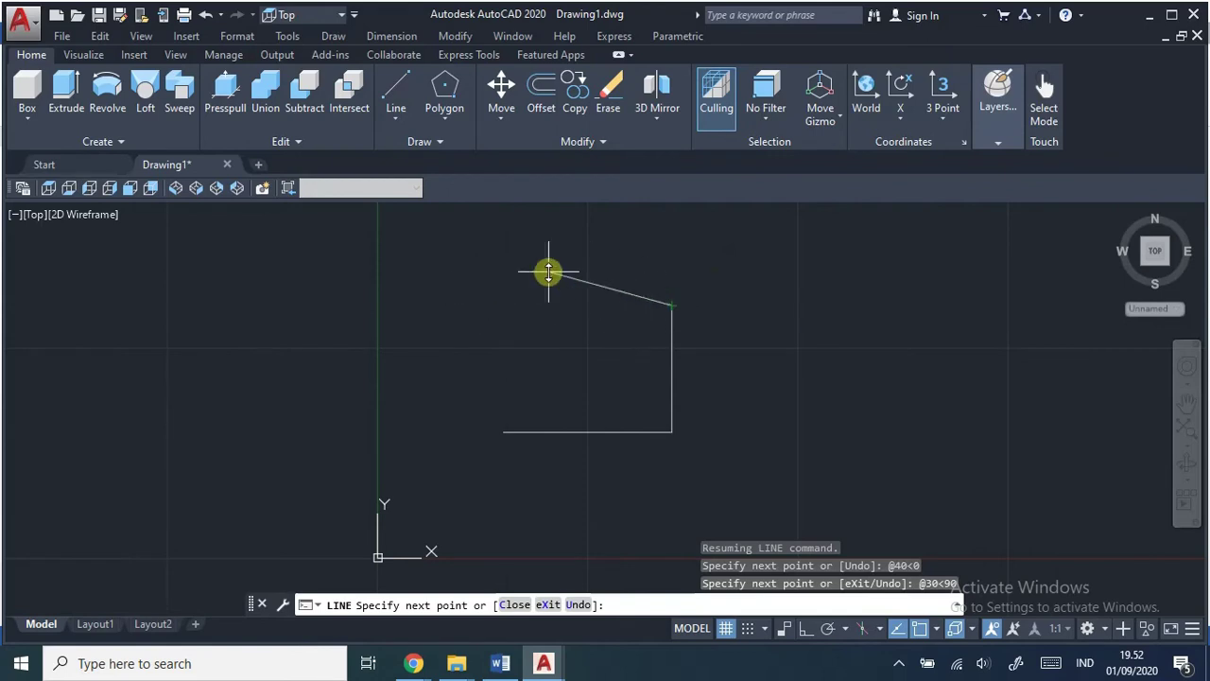
Step: Switch to the Word module and read the polar entries for the remaining sides GH and HE
click(497, 667)
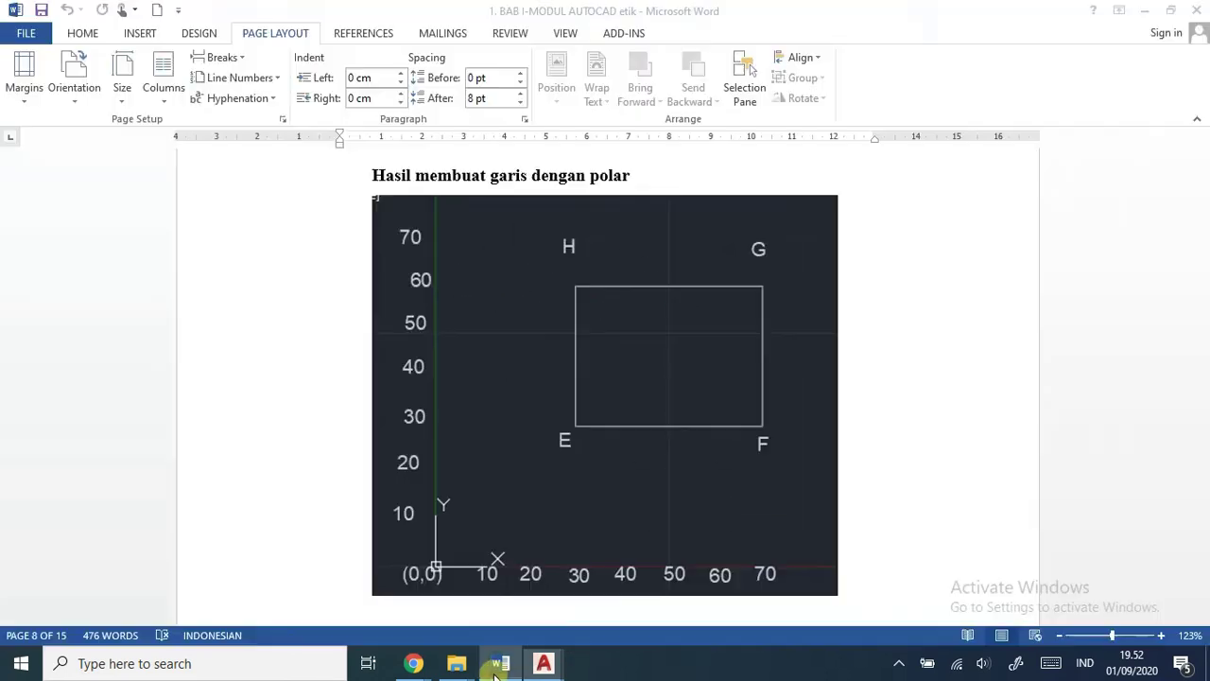
scroll(665, 411, up, 4)
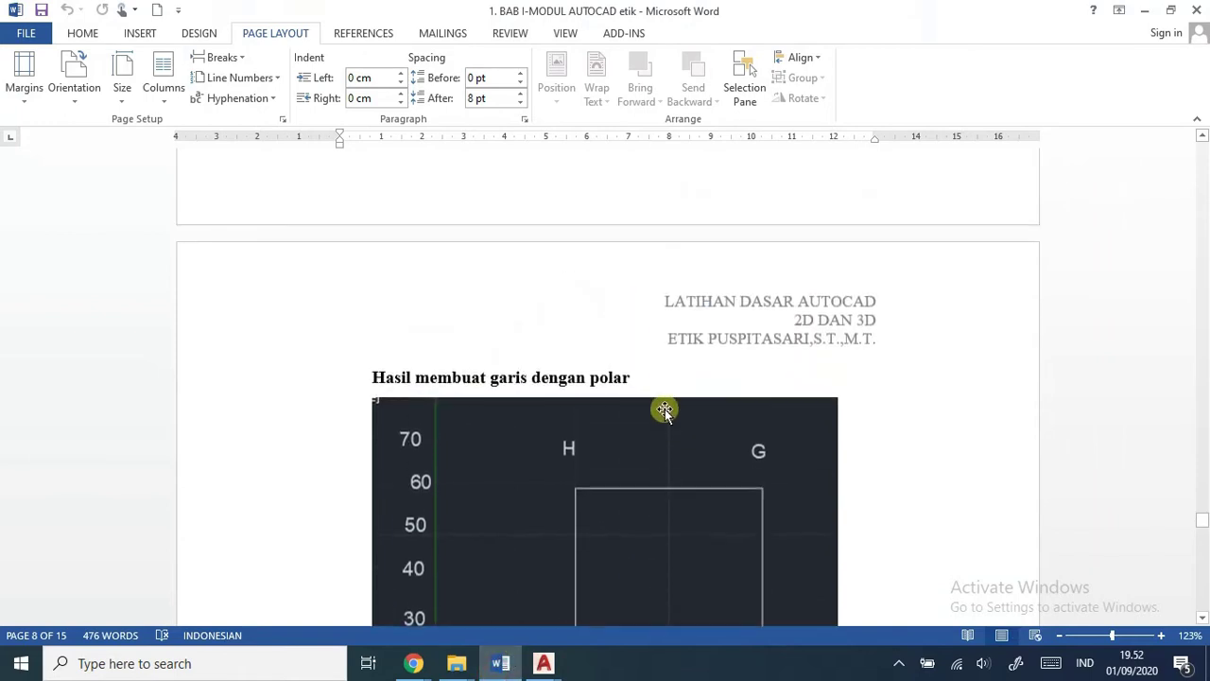
scroll(665, 410, up, 10)
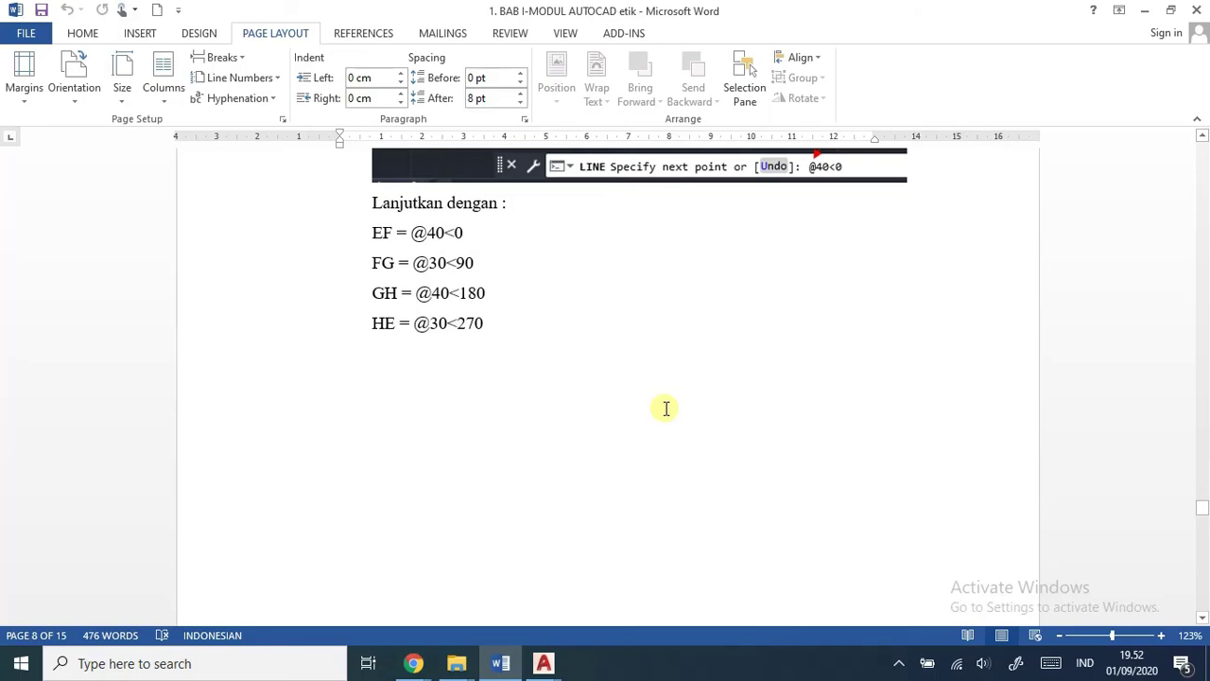
key(alt+Tab)
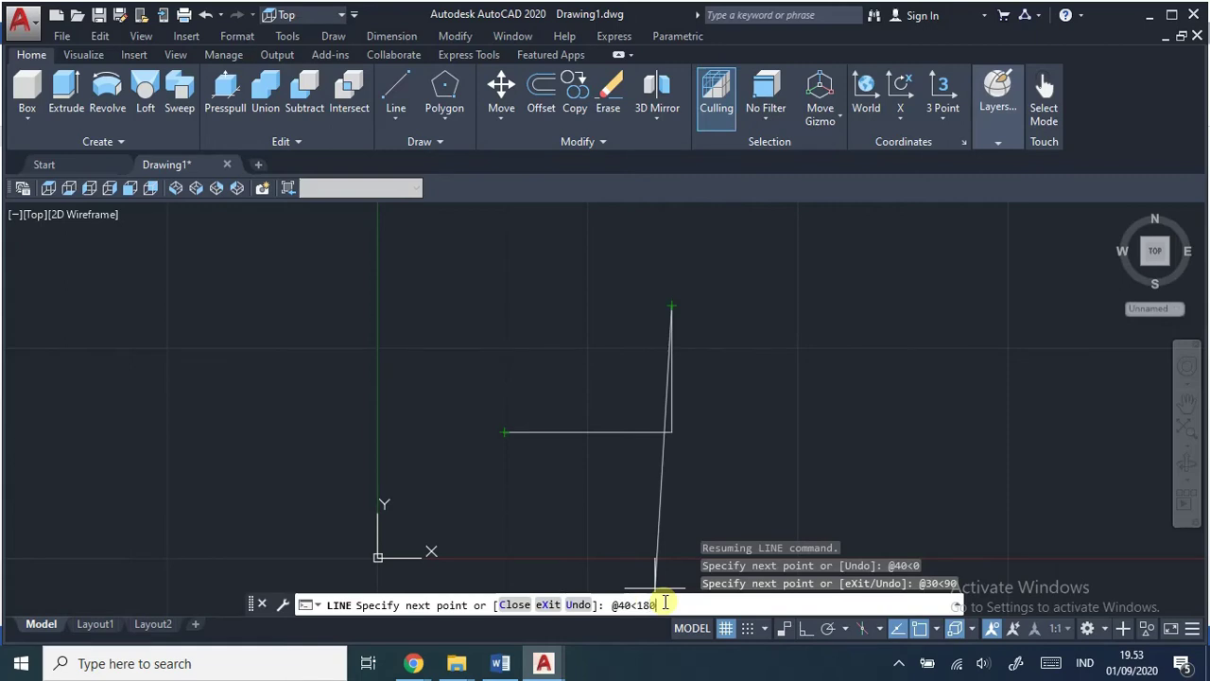
key(Return)
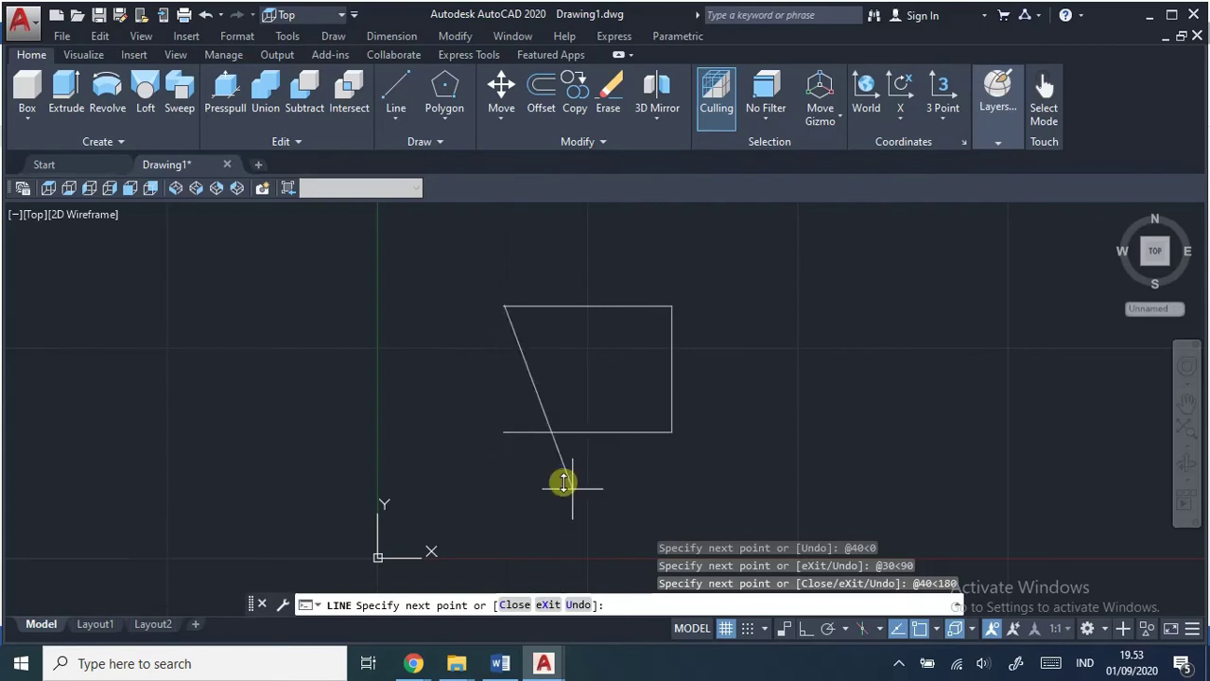
click(627, 602)
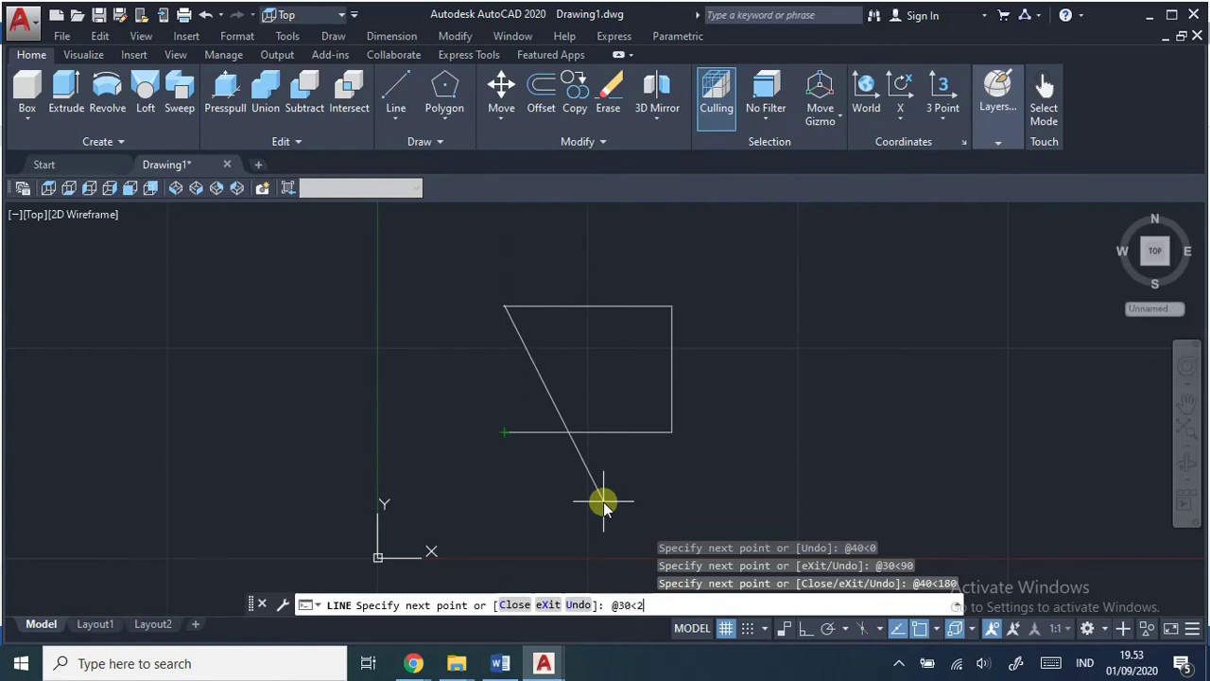
key(Return)
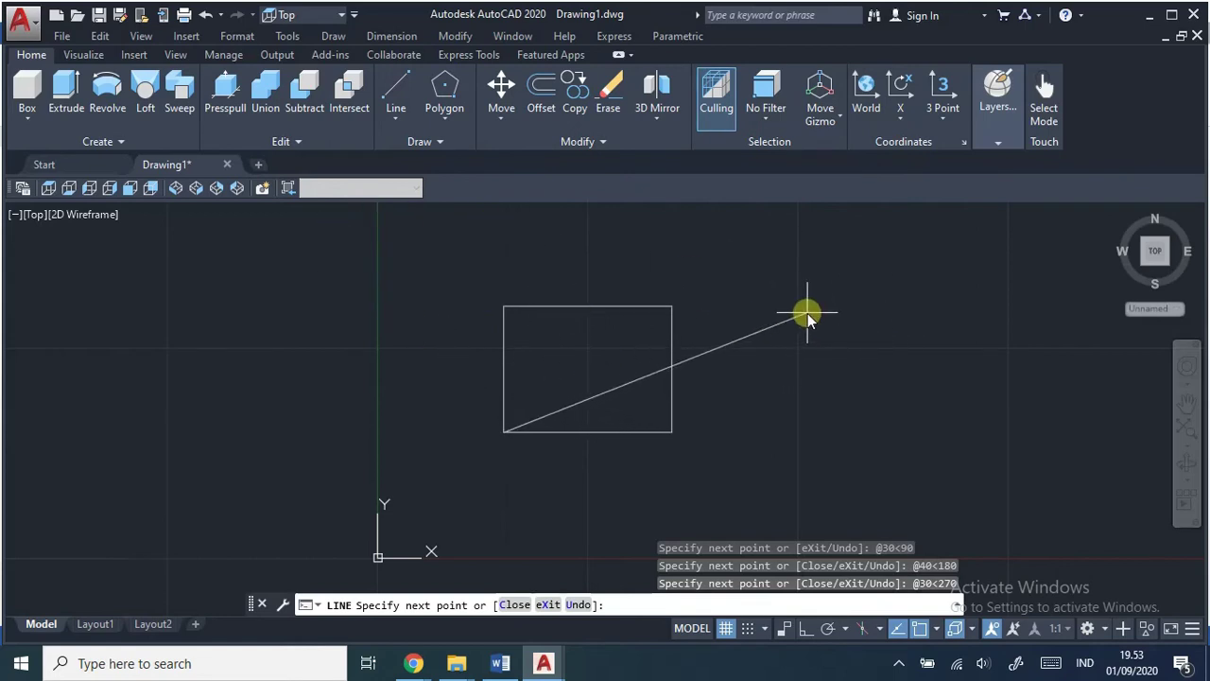
key(Escape)
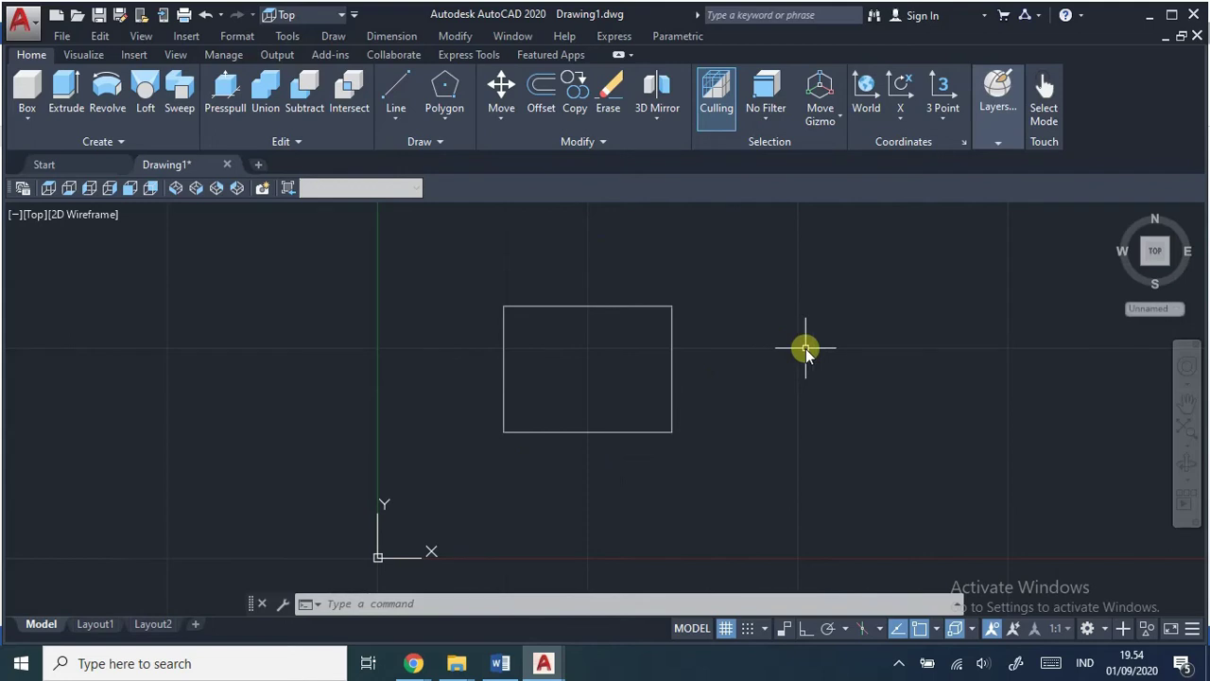
Step: Select all four sides of rectangle EFGH with a selection window and delete them
middle_drag(821, 417, 598, 416)
middle_drag(920, 347, 735, 347)
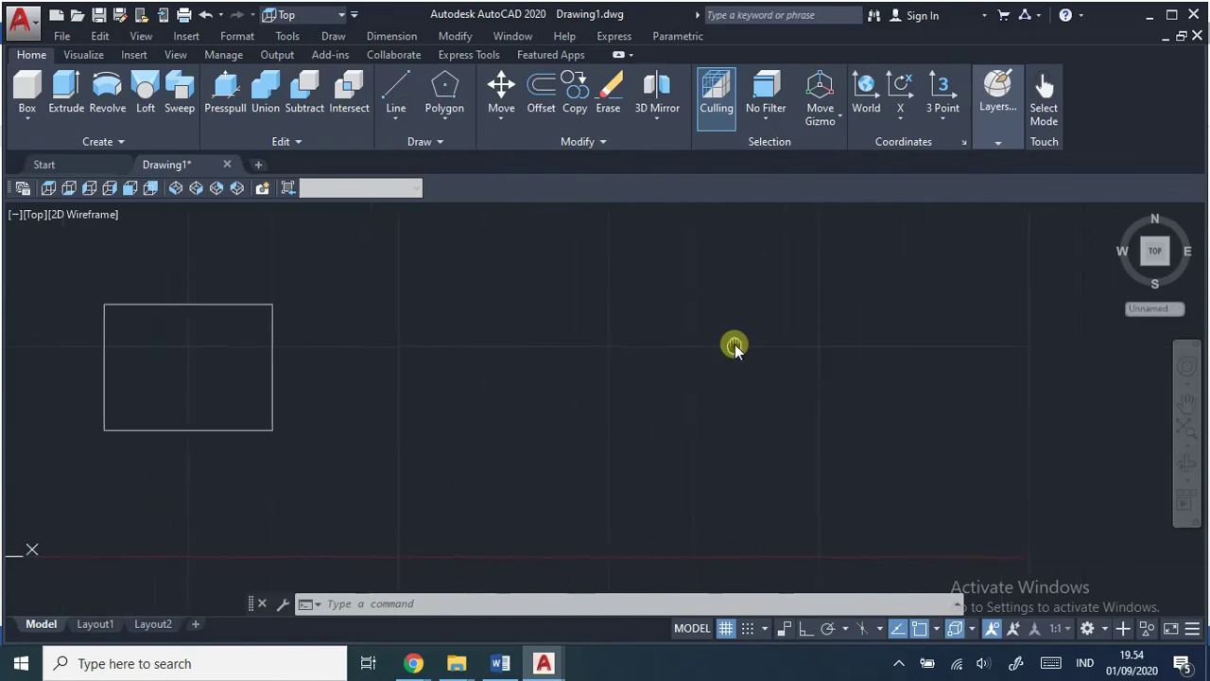
mouse_move(462, 325)
middle_down()
mouse_move(831, 312)
mouse_move(843, 288)
middle_up()
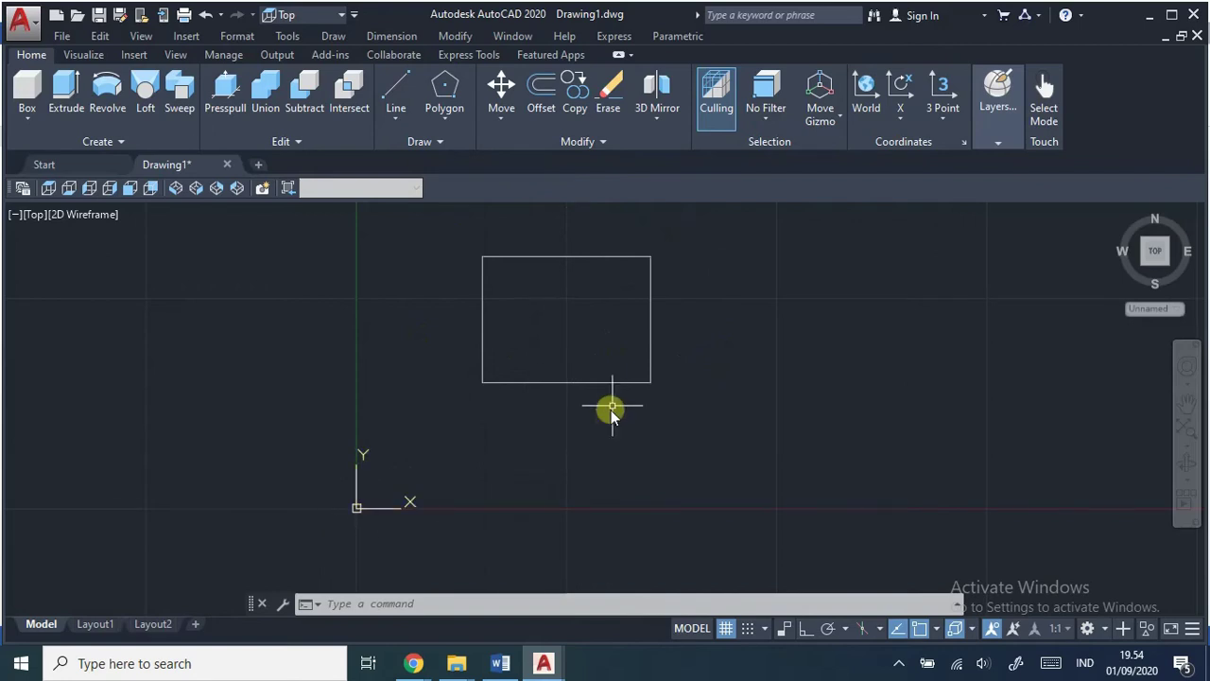
click(460, 227)
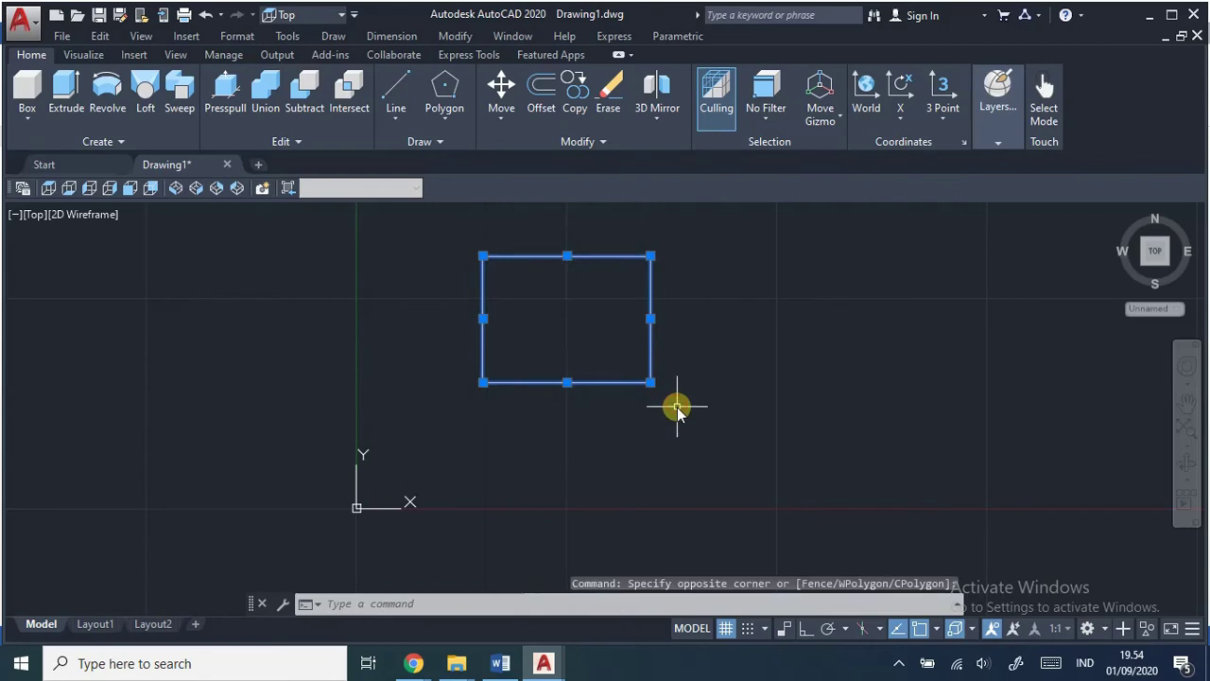
key(Delete)
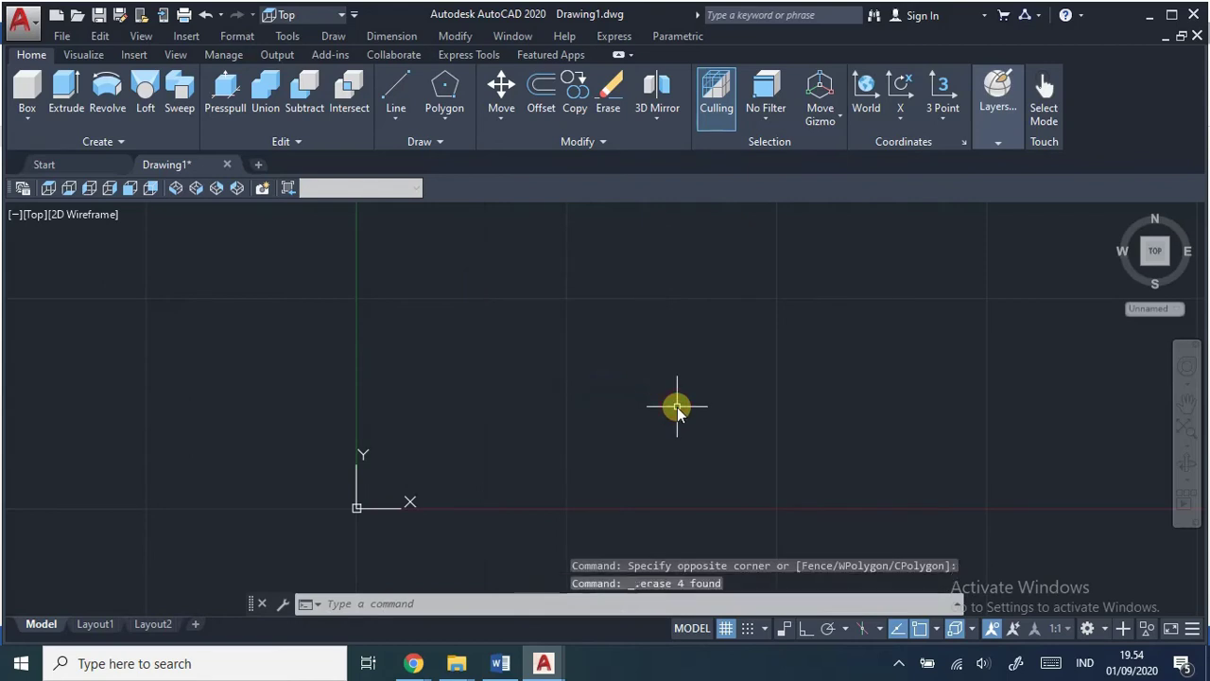
Step: Switch to the Word module and look through the Relatif section, from its formula to the resulting rectangle IJKL
click(500, 663)
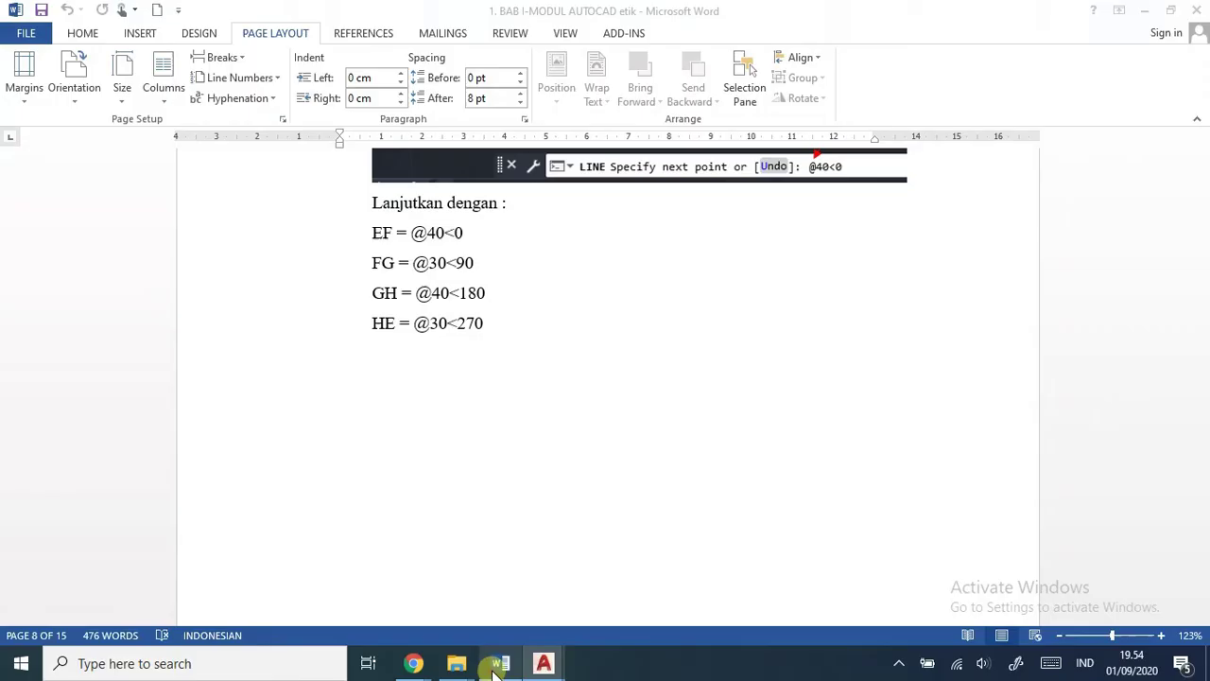
scroll(633, 309, down, 5)
scroll(637, 332, down, 12)
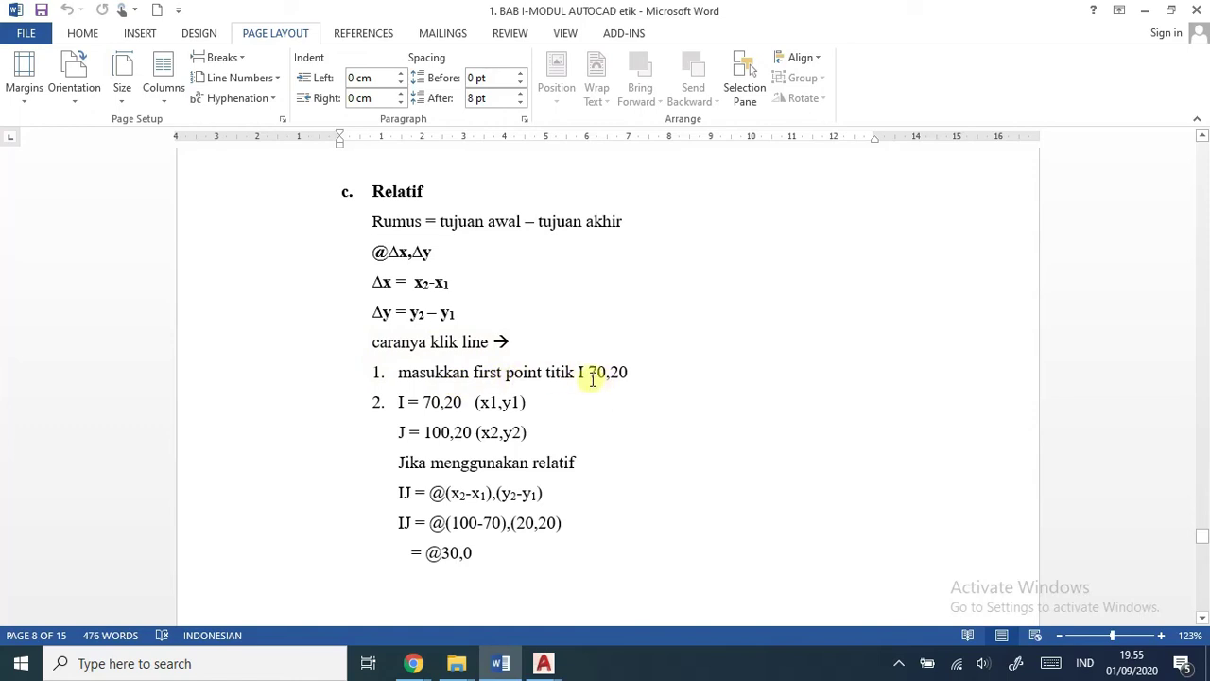
scroll(716, 359, down, 12)
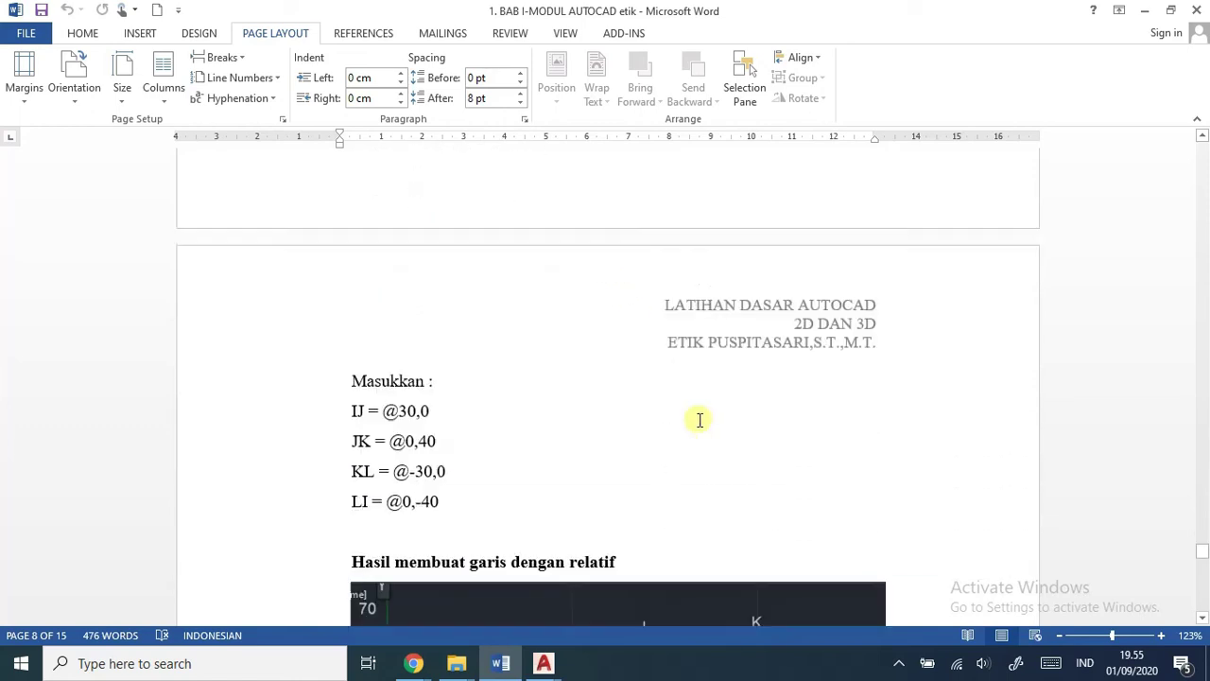
scroll(695, 430, down, 3)
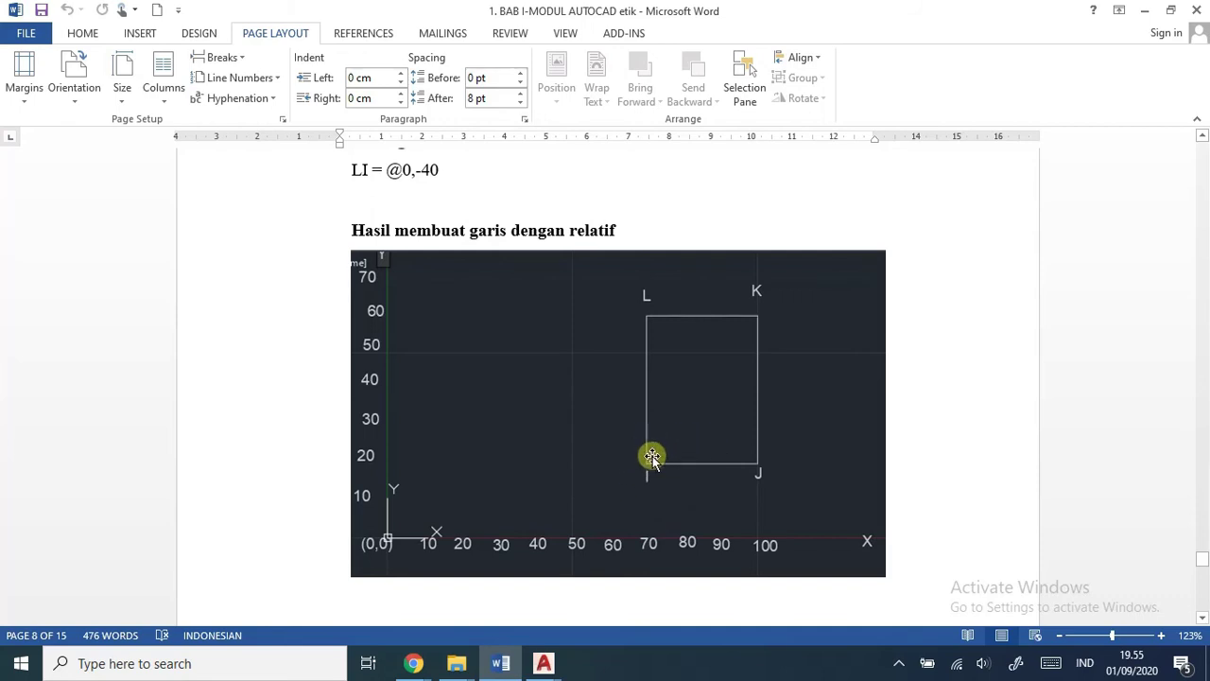
scroll(730, 455, up, 1)
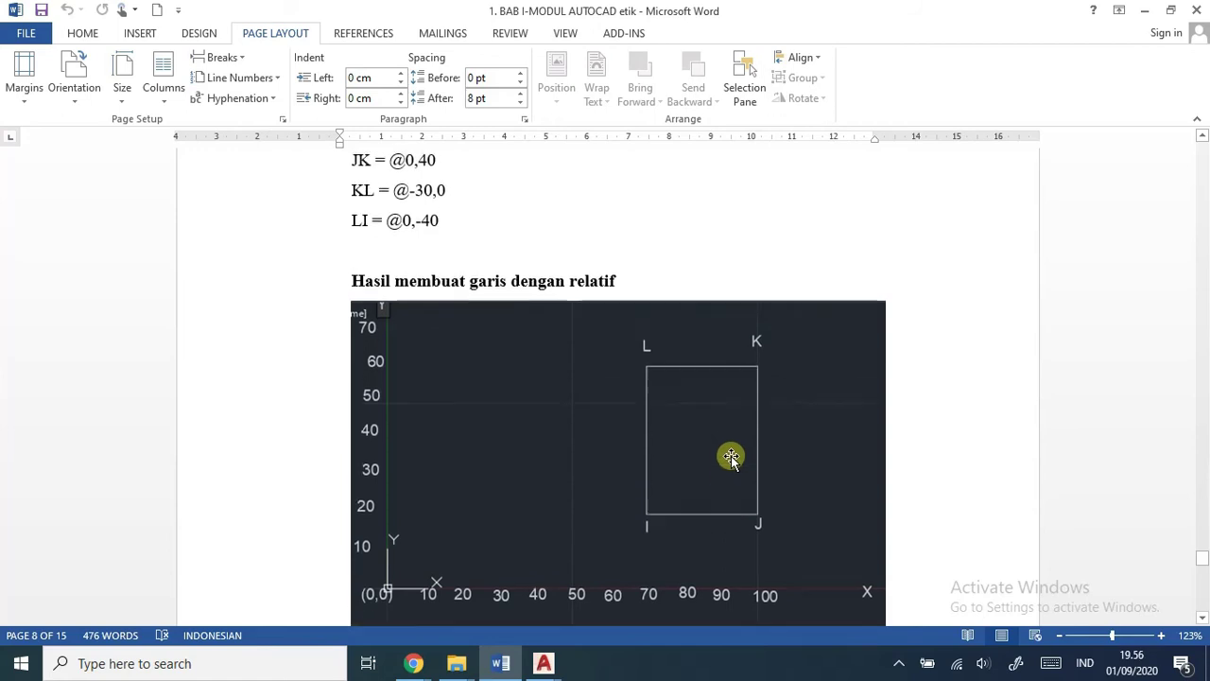
Step: Study how the relative entry for side IJ is derived from points I and J, comparing it with the result figure
scroll(688, 399, up, 10)
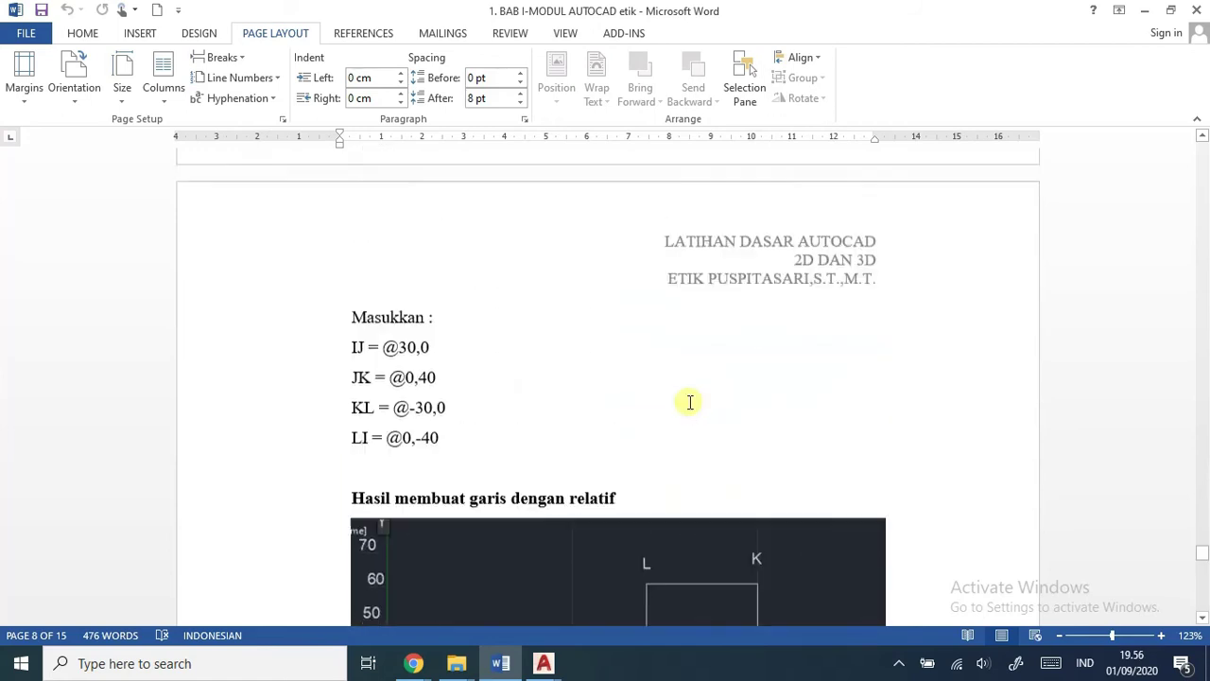
scroll(689, 399, up, 3)
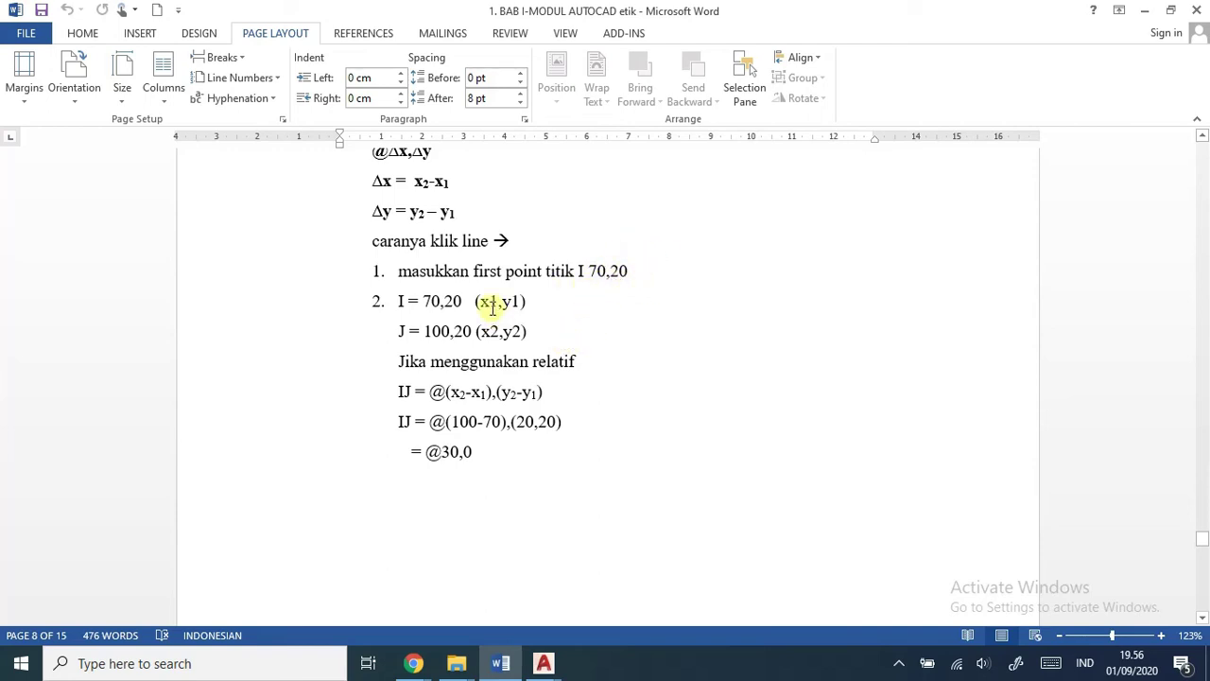
scroll(683, 465, down, 10)
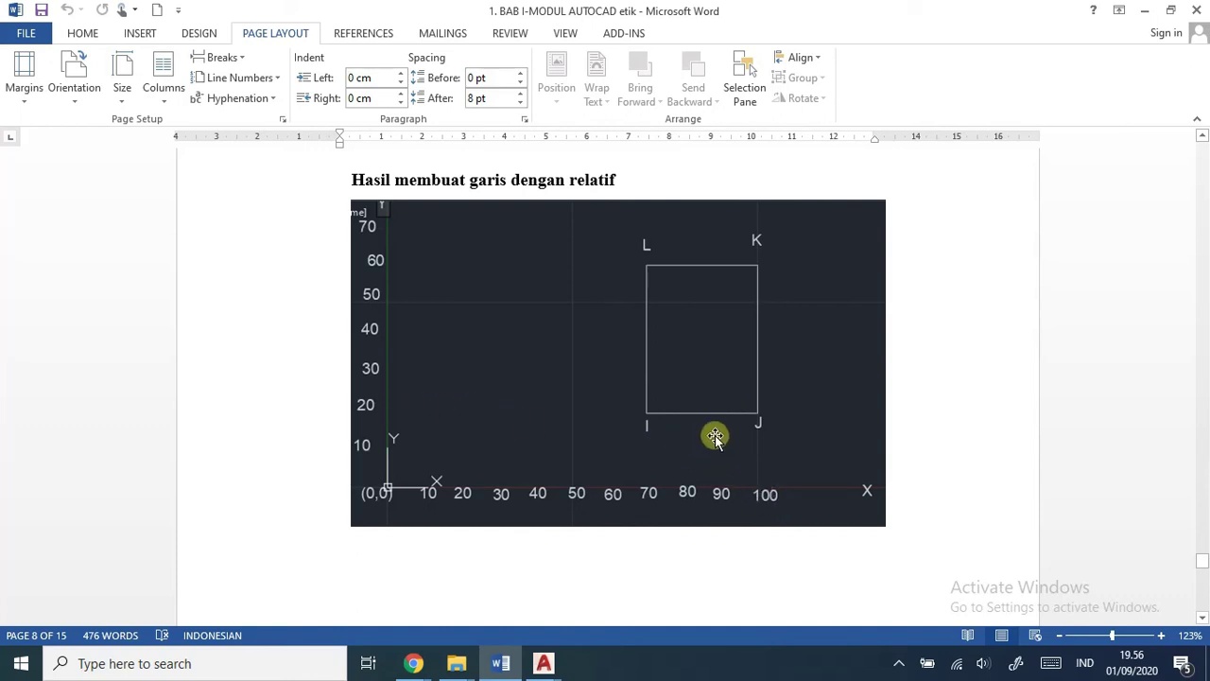
scroll(766, 425, up, 6)
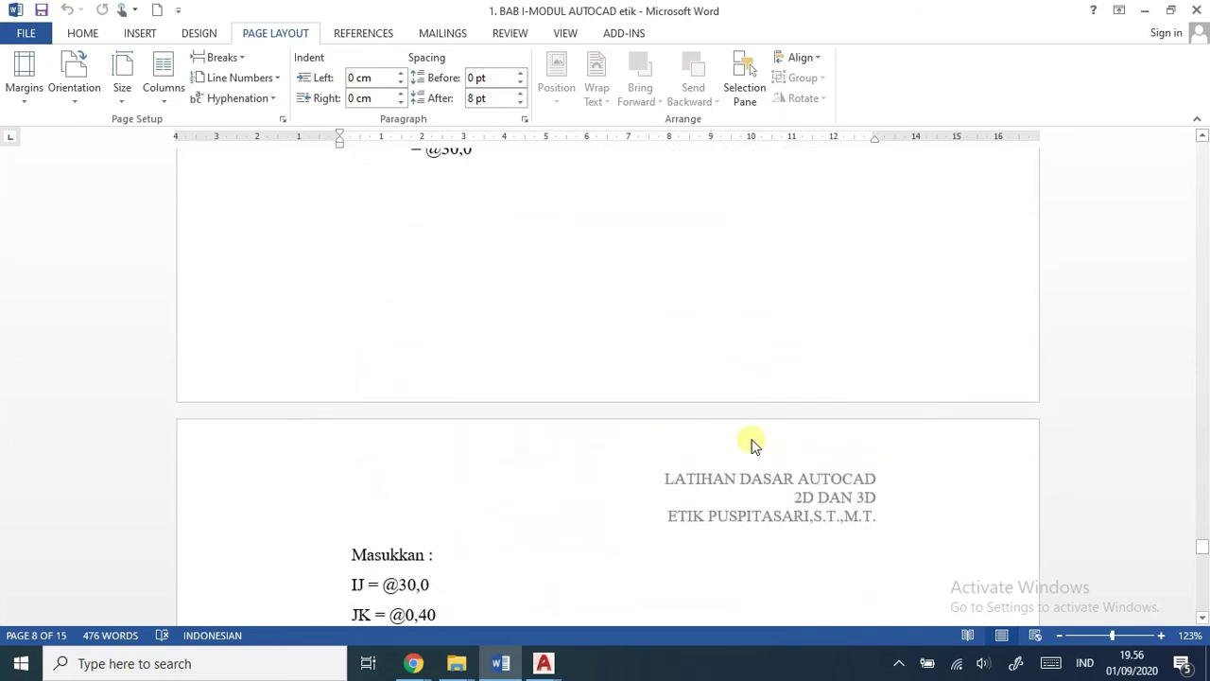
scroll(744, 435, up, 4)
scroll(738, 425, up, 1)
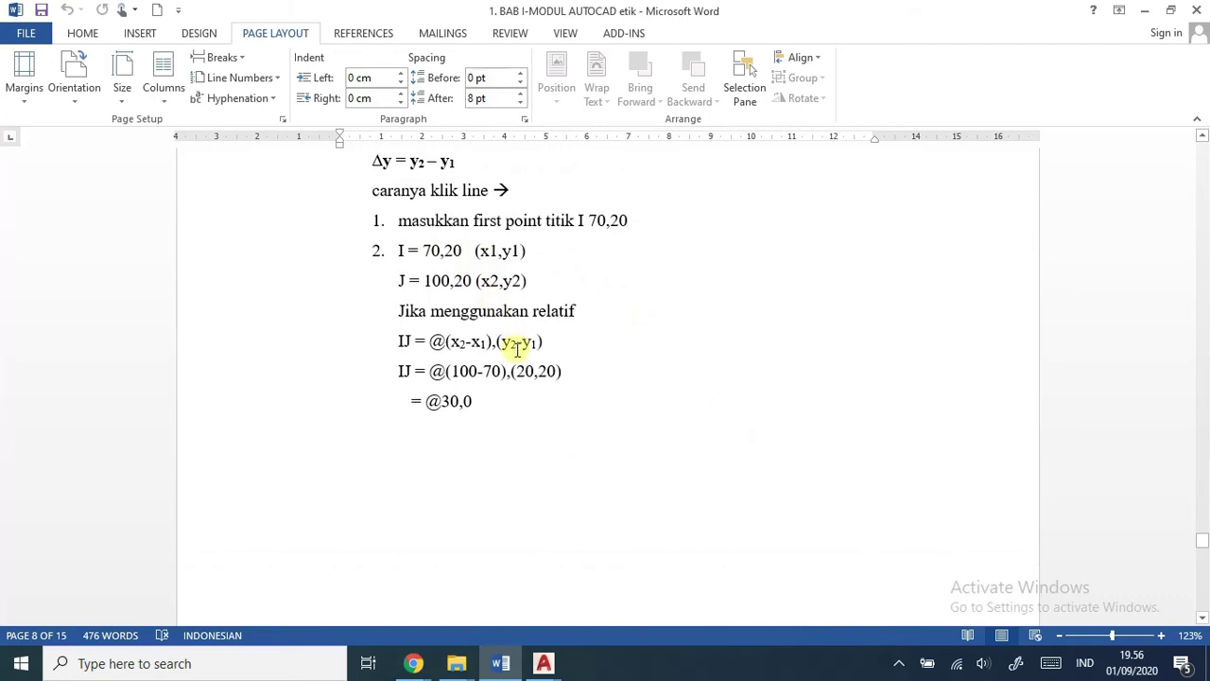
scroll(521, 343, down, 1)
scroll(496, 303, up, 1)
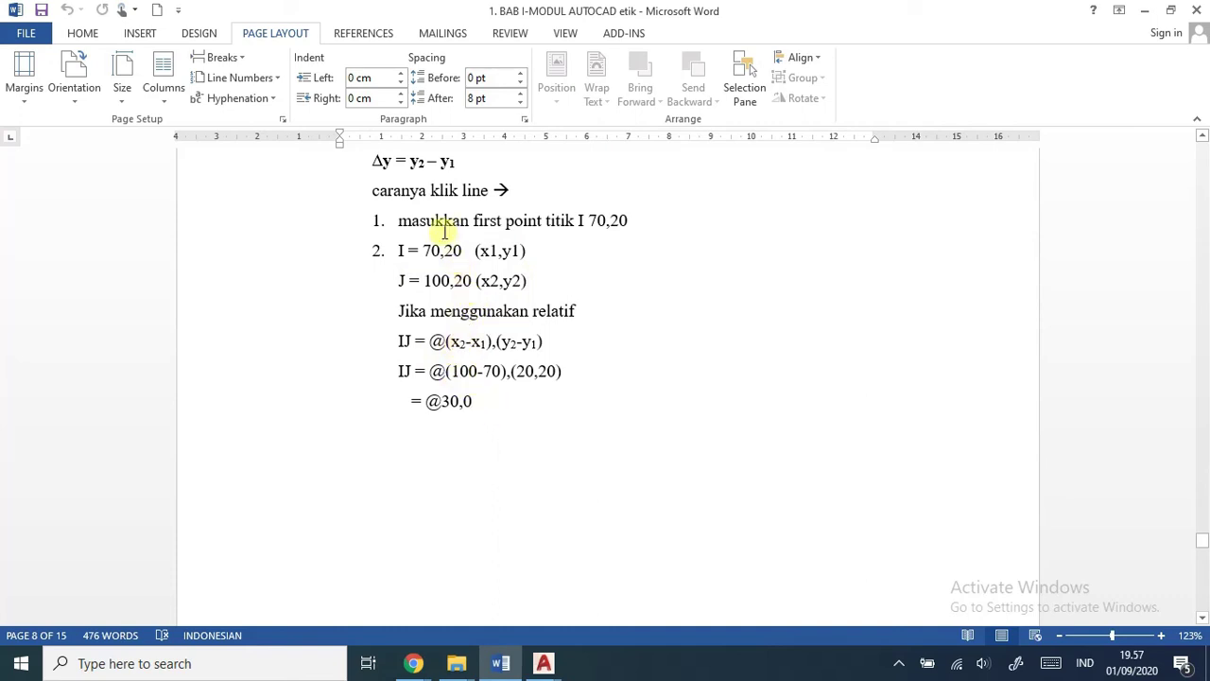
scroll(459, 251, up, 1)
scroll(466, 236, up, 2)
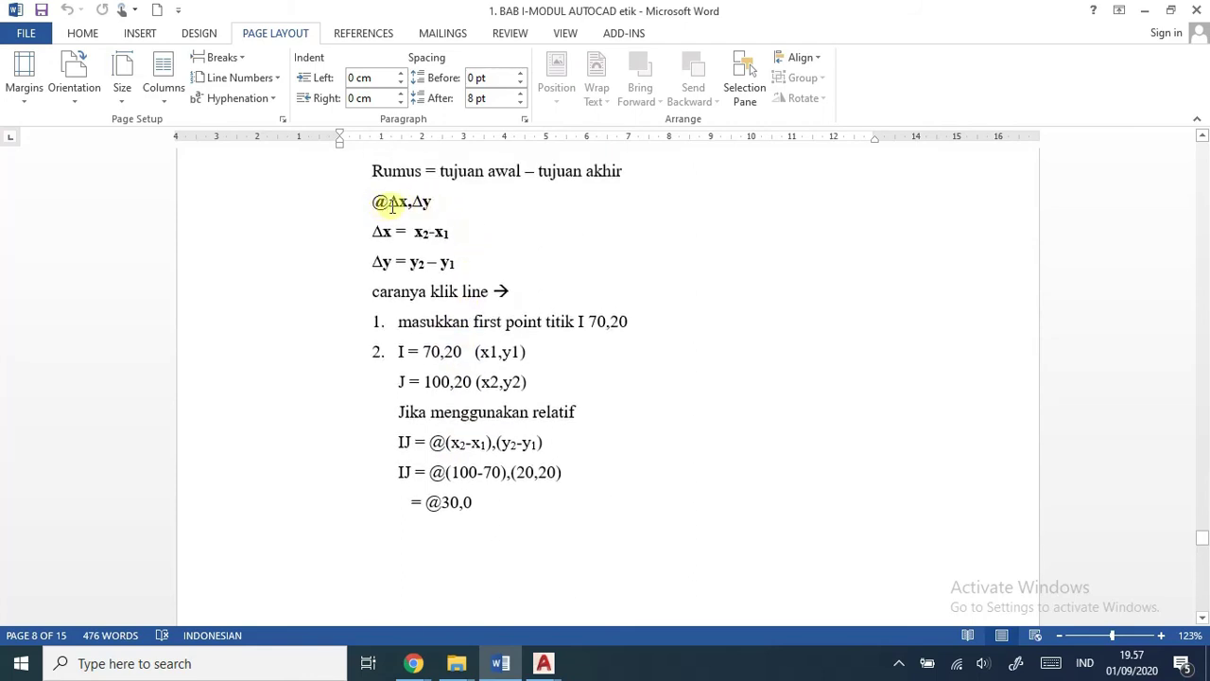
scroll(436, 452, down, 1)
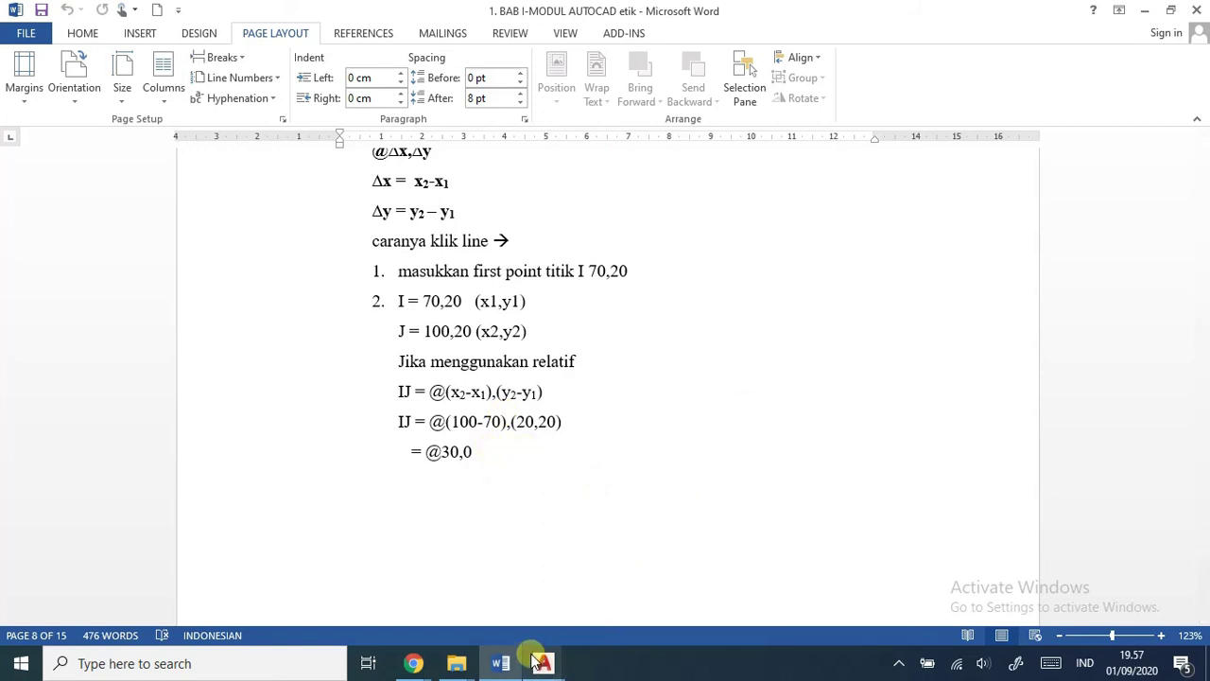
Step: Compare the relative entries for IJ, JK, KL and LI with the result figure and return to the IJ calculation
scroll(662, 516, down, 10)
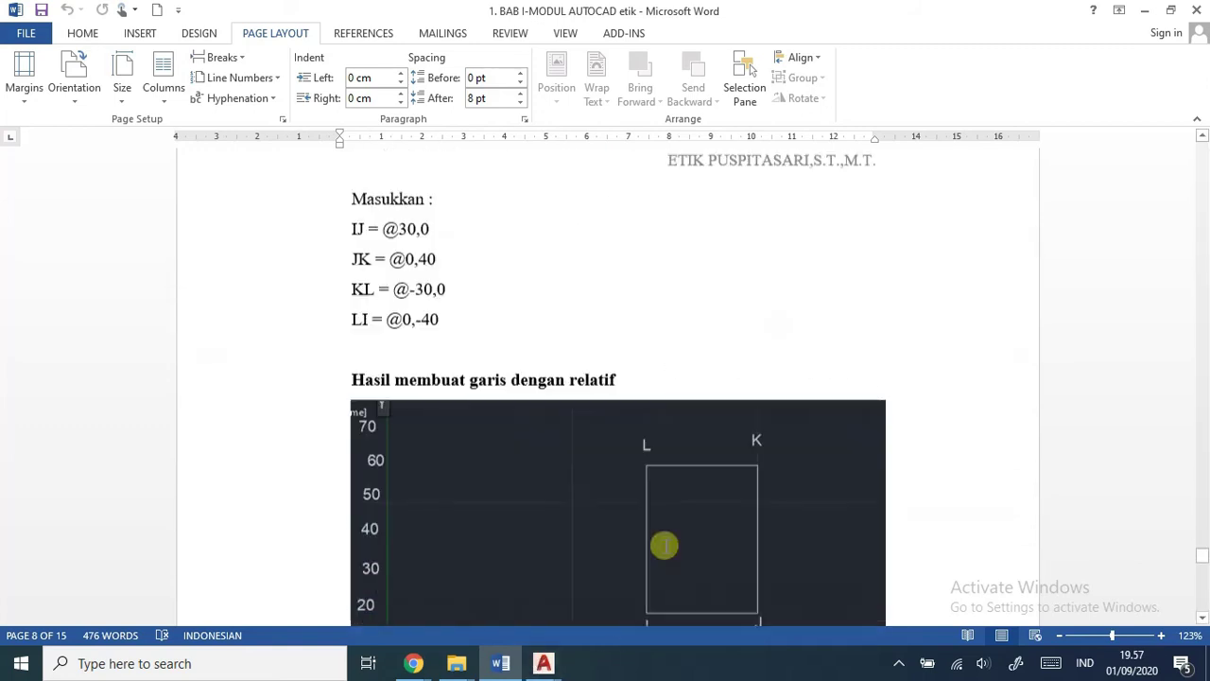
scroll(674, 522, up, 2)
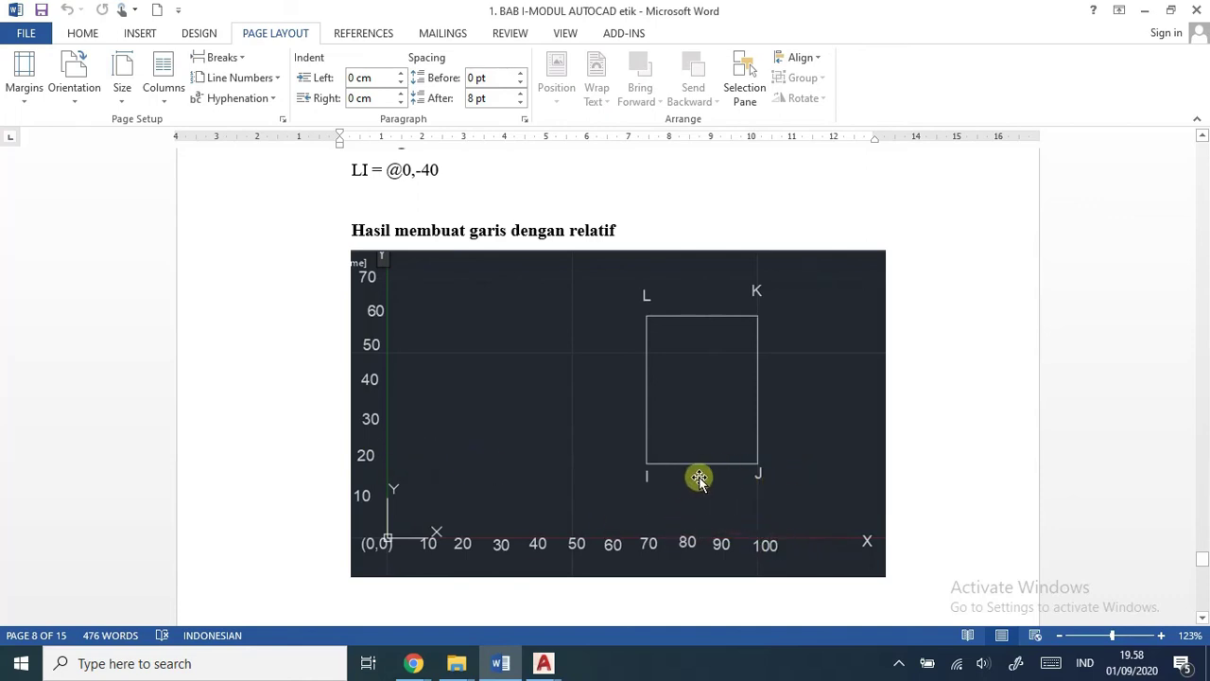
scroll(605, 346, up, 10)
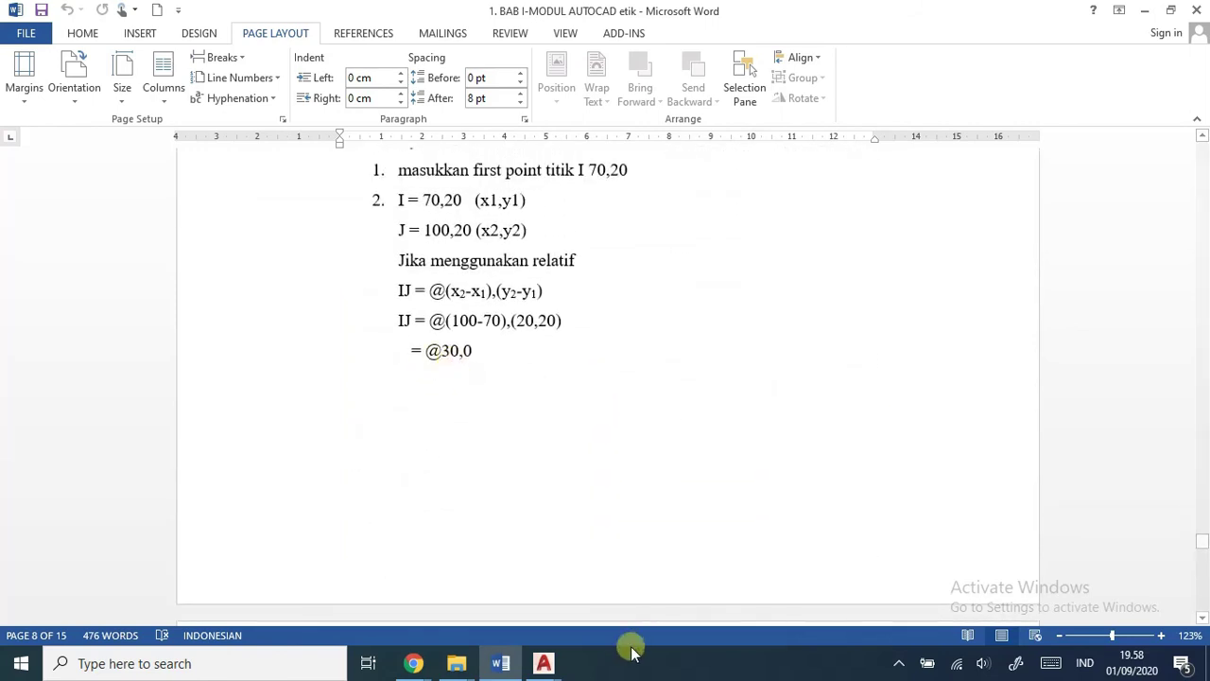
click(543, 663)
click(920, 610)
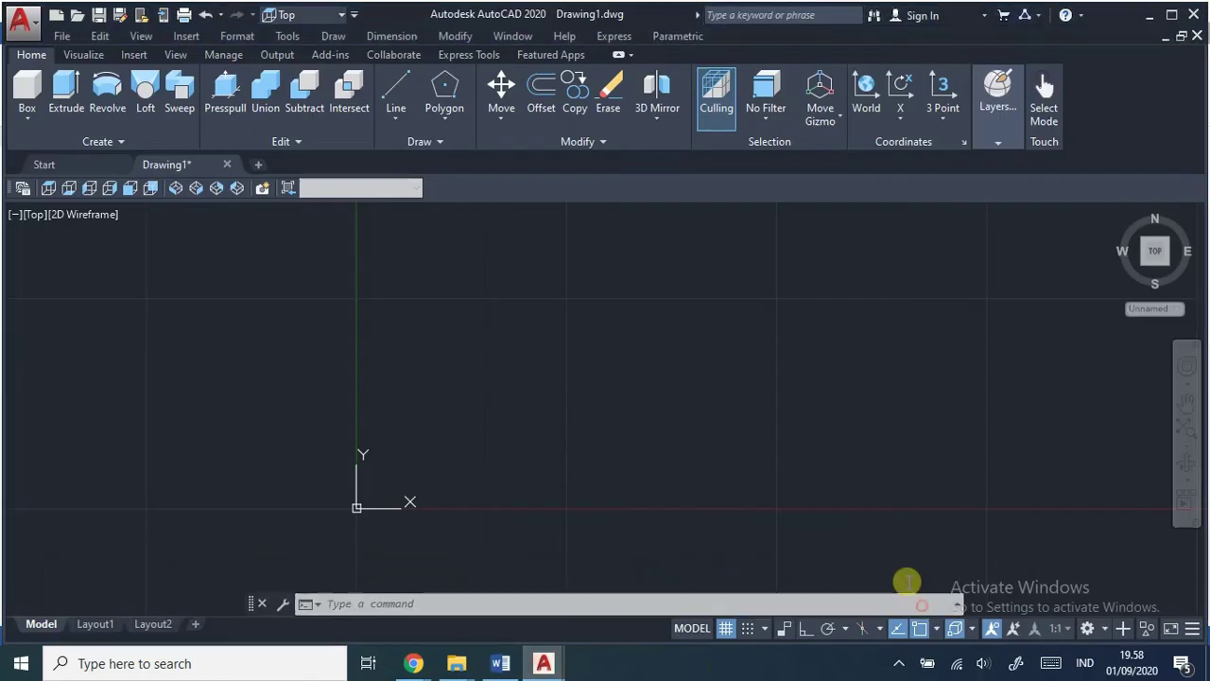
click(396, 90)
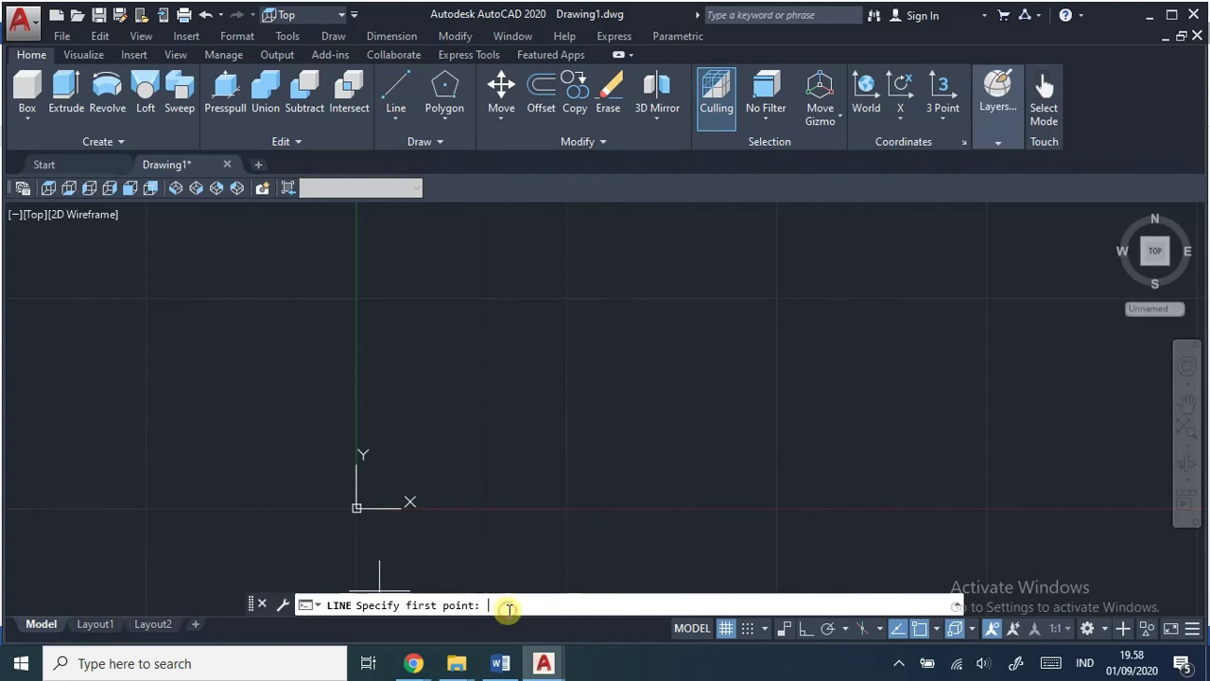
key(alt+Tab)
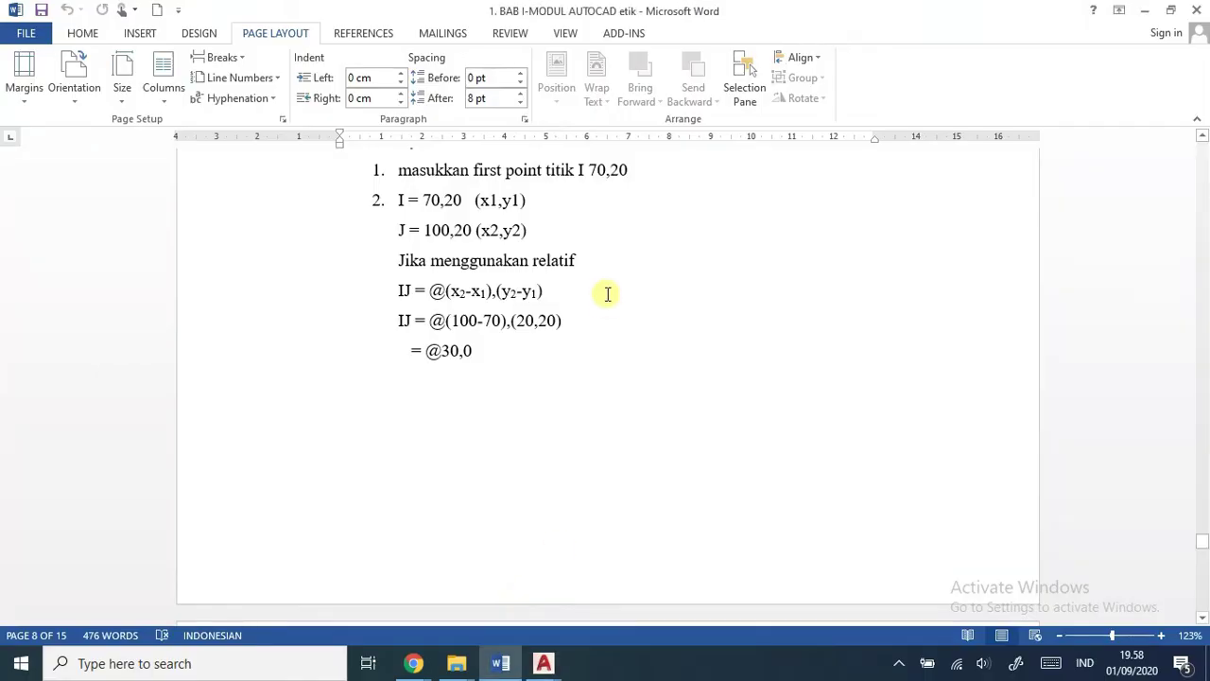
key(alt+Tab)
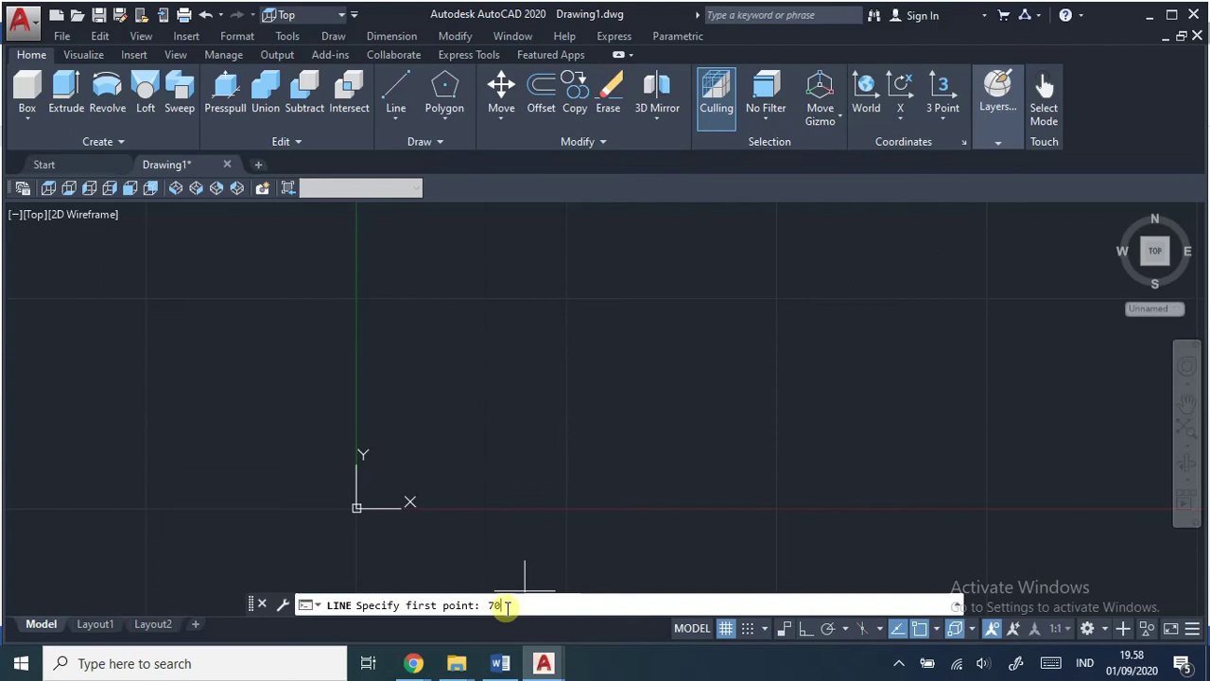
key(alt+Tab)
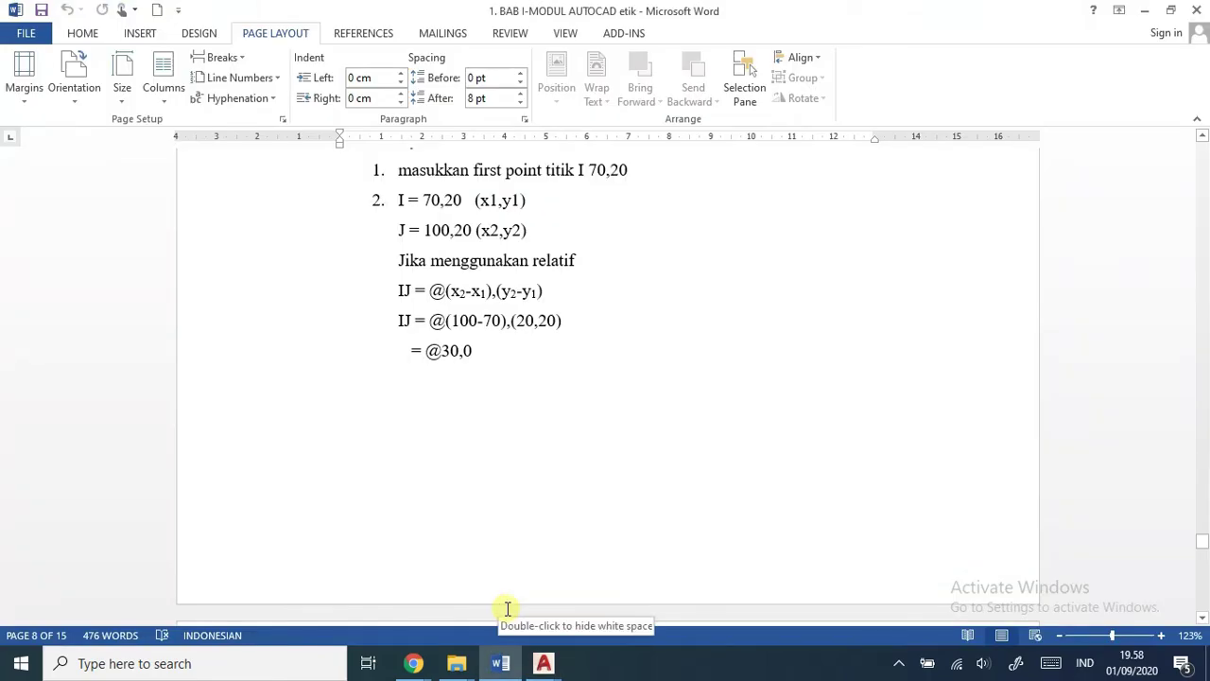
key(alt+Tab)
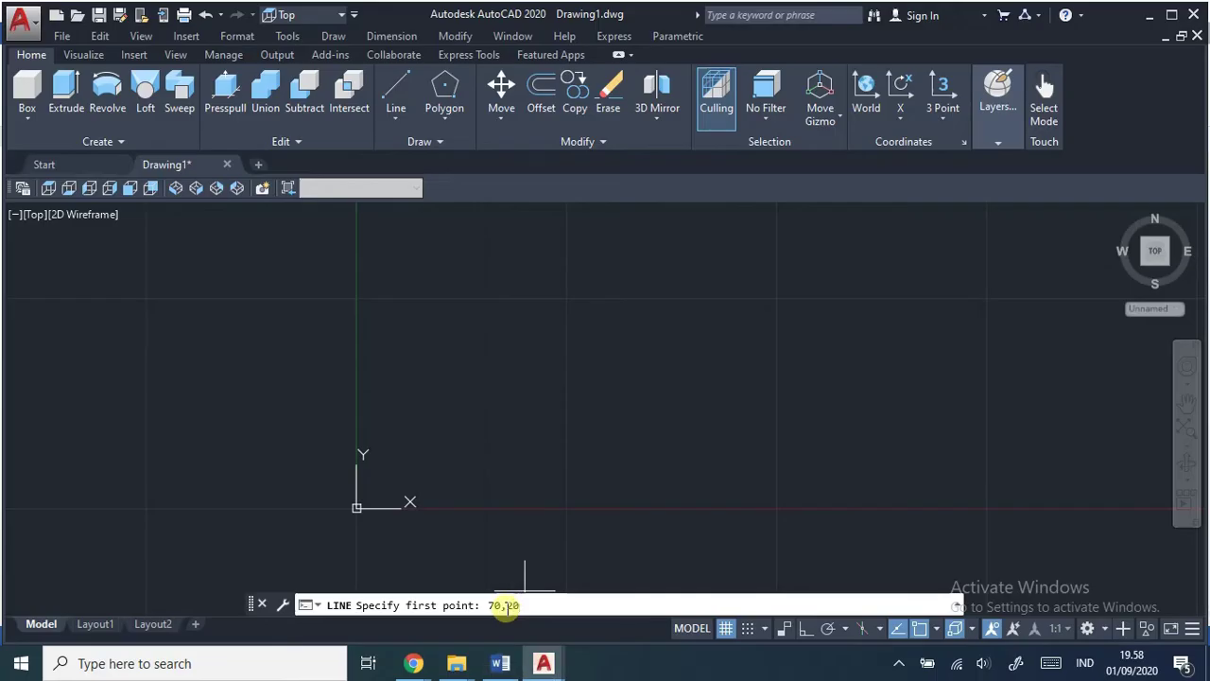
key(Return)
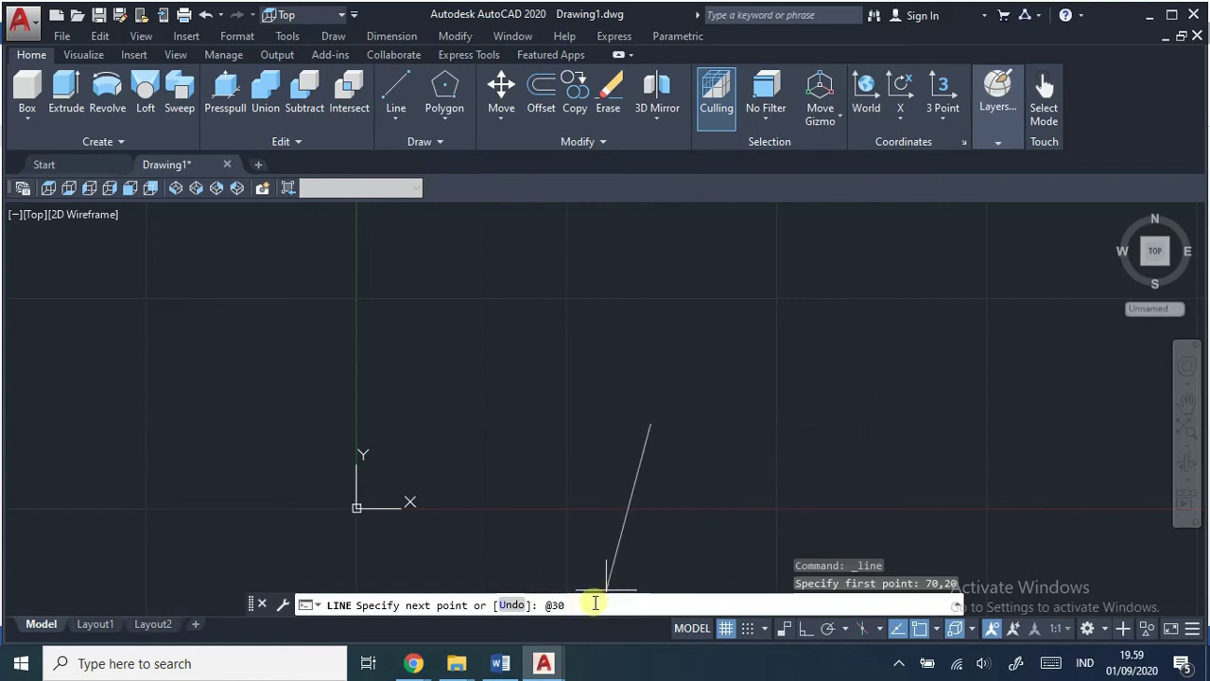
text(,0)
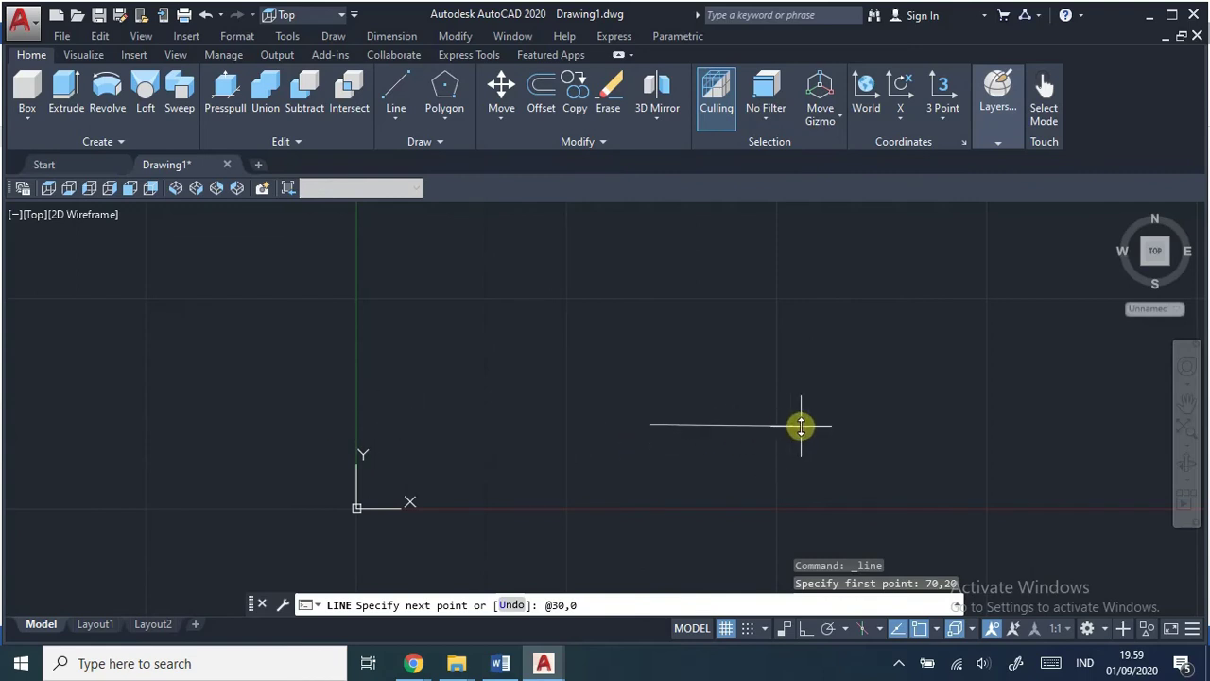
key(Return)
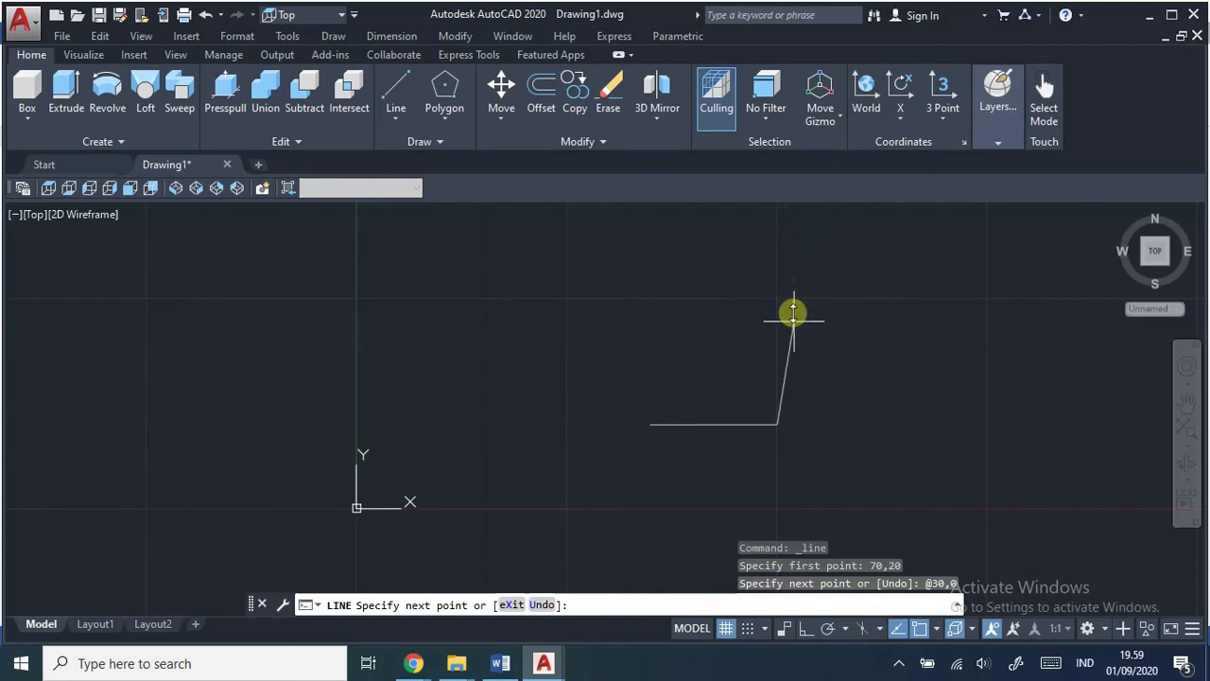
Step: Continue the line upward from J to K with the relative coordinate @0,40
middle_drag(792, 303, 708, 316)
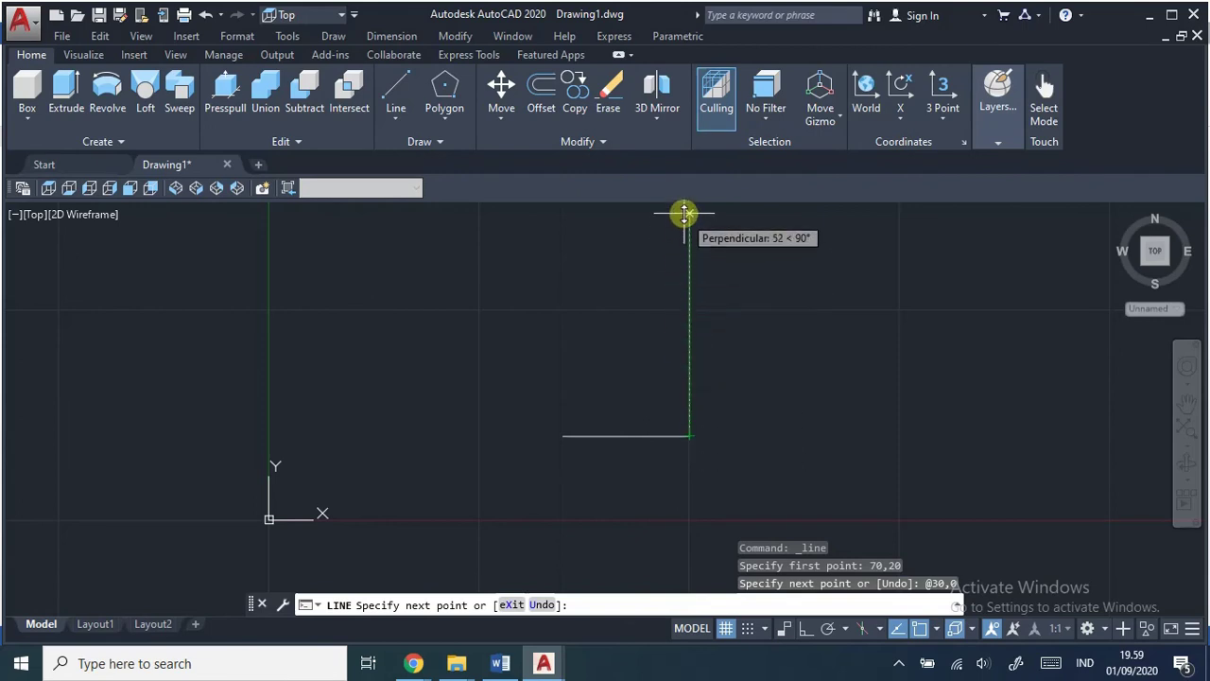
middle_drag(692, 213, 695, 258)
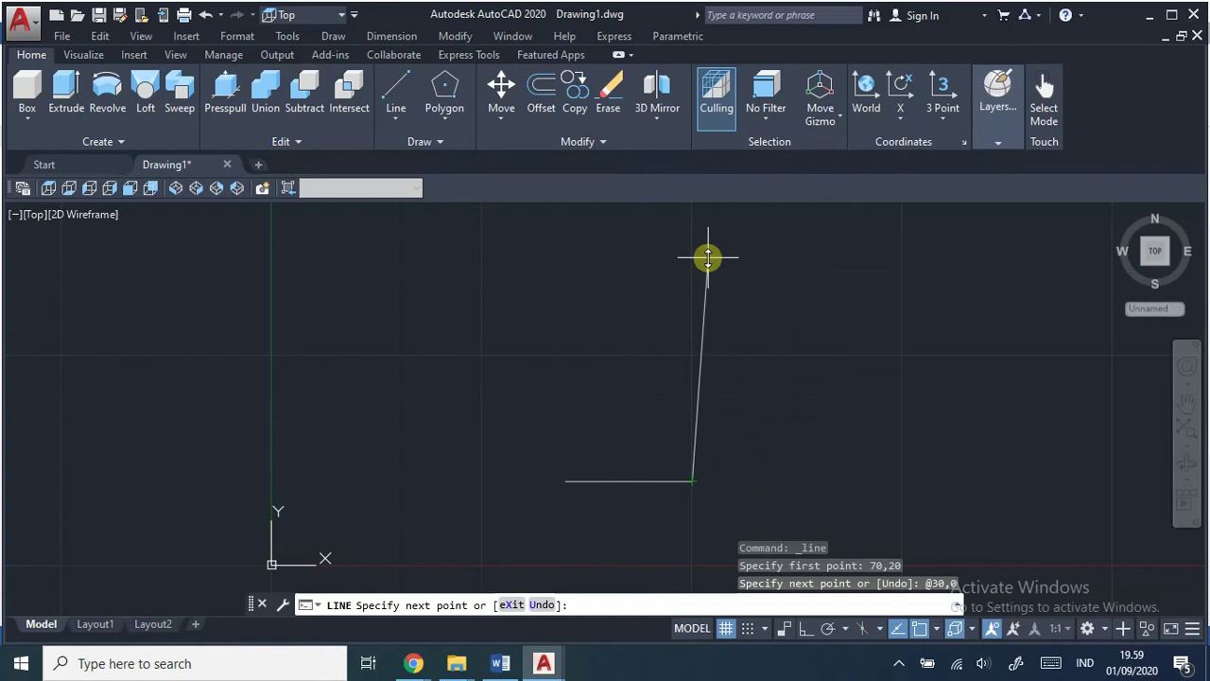
key(F8)
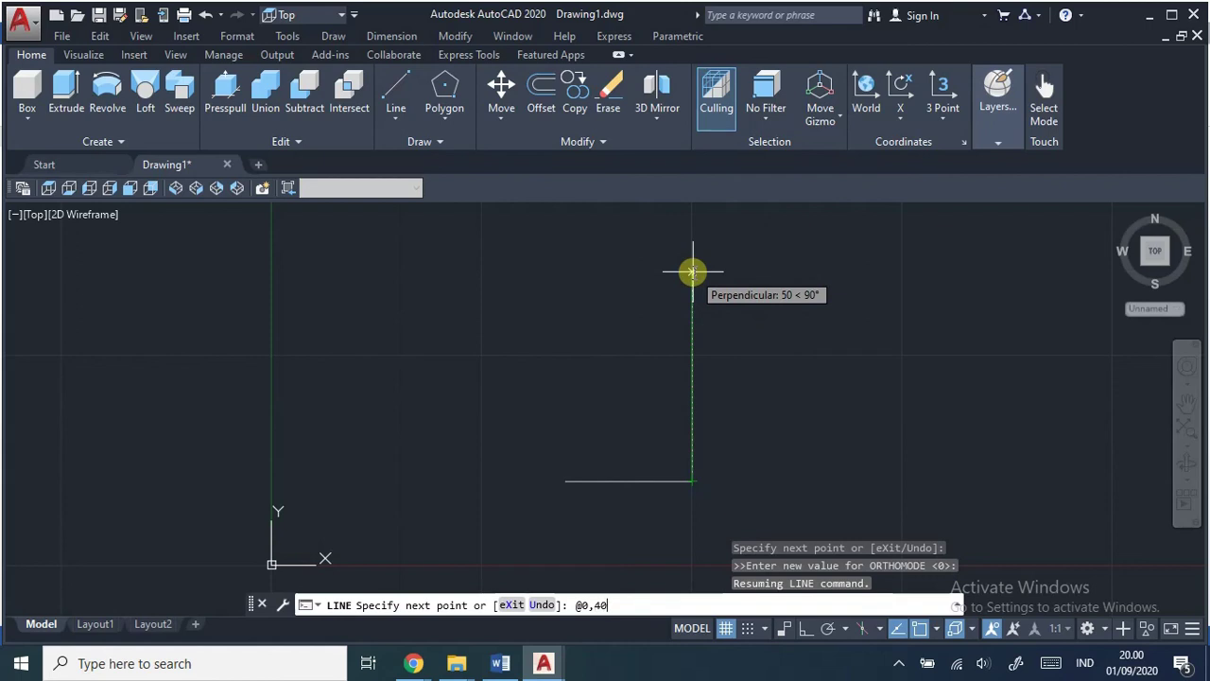
key(Return)
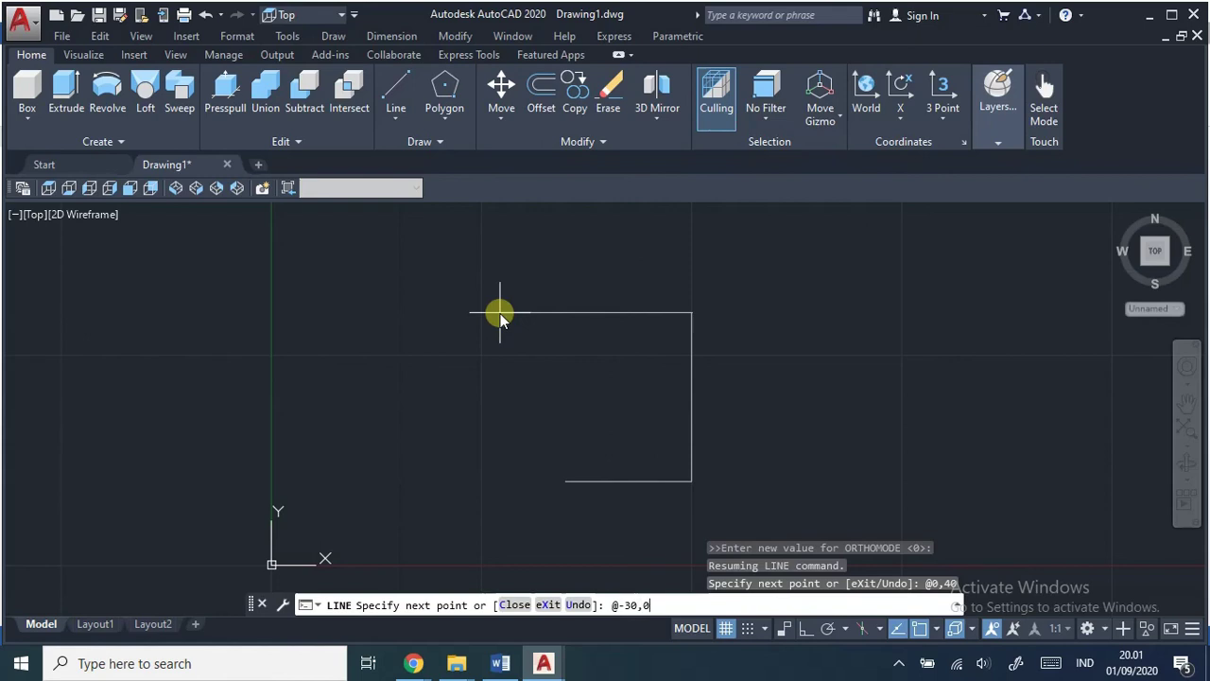
Step: Complete rectangle IJKL by drawing side KL with @-30,0 and side LI with @0,-40, ending the Line command
key(Return)
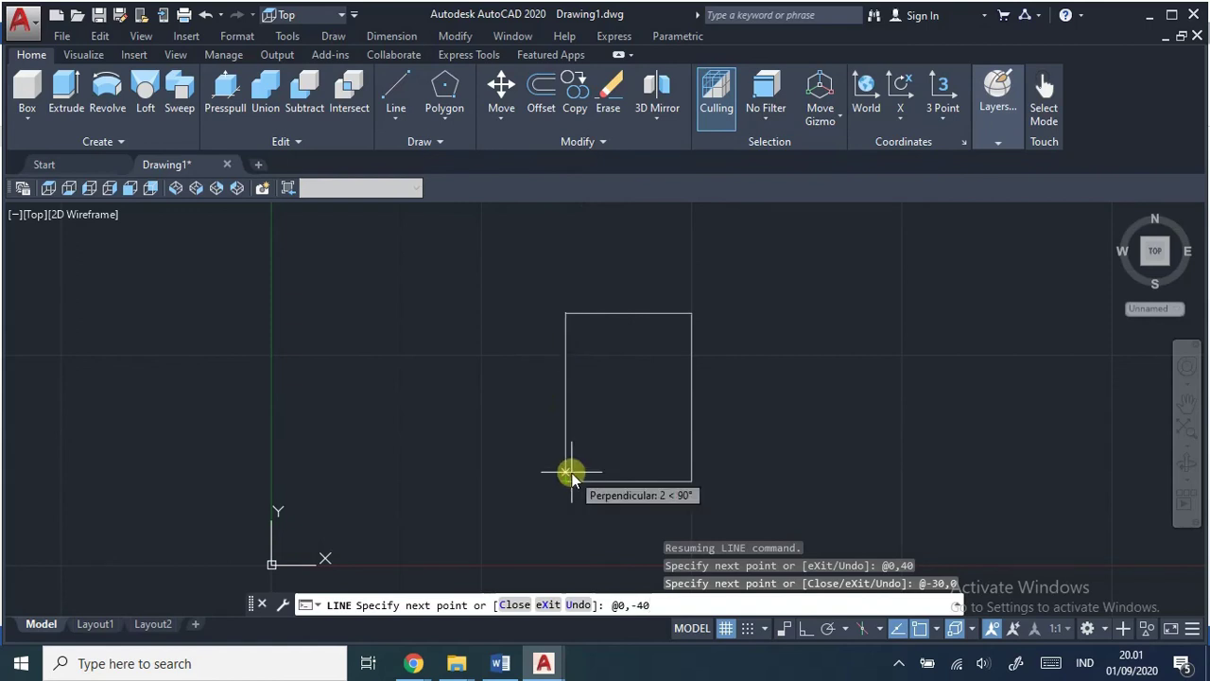
key(Return)
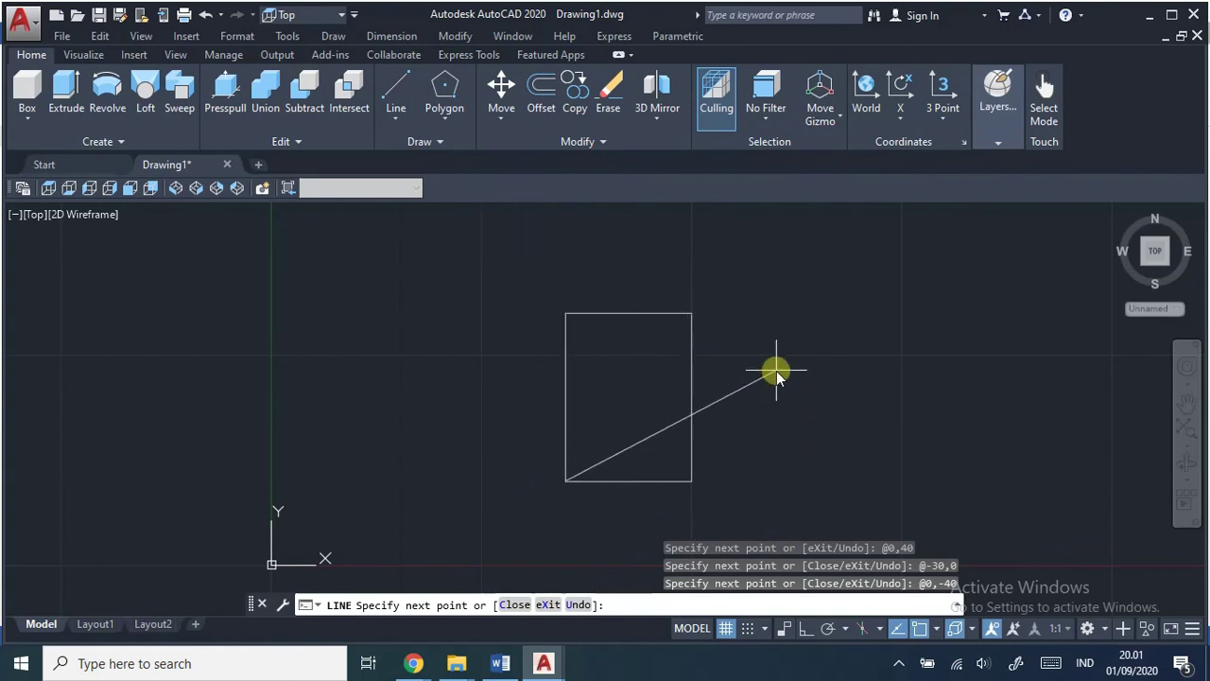
key(Escape)
middle_drag(779, 369, 728, 343)
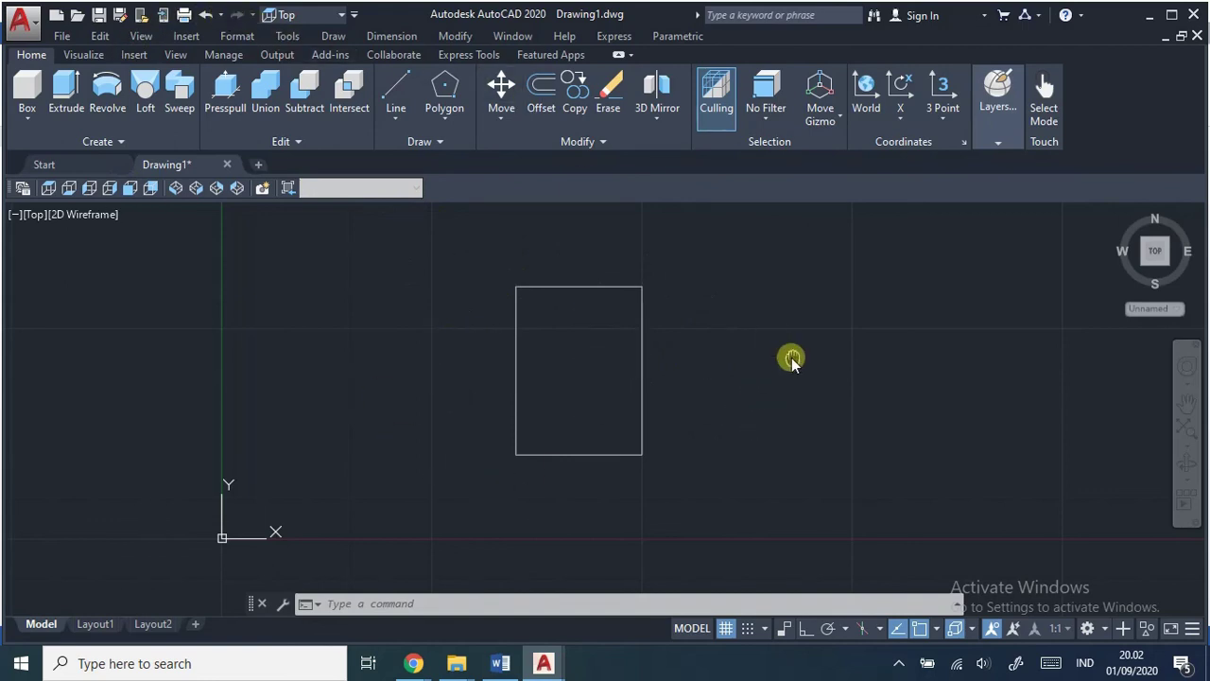
mouse_move(792, 359)
middle_down()
mouse_move(883, 344)
mouse_move(886, 381)
mouse_move(889, 369)
middle_up()
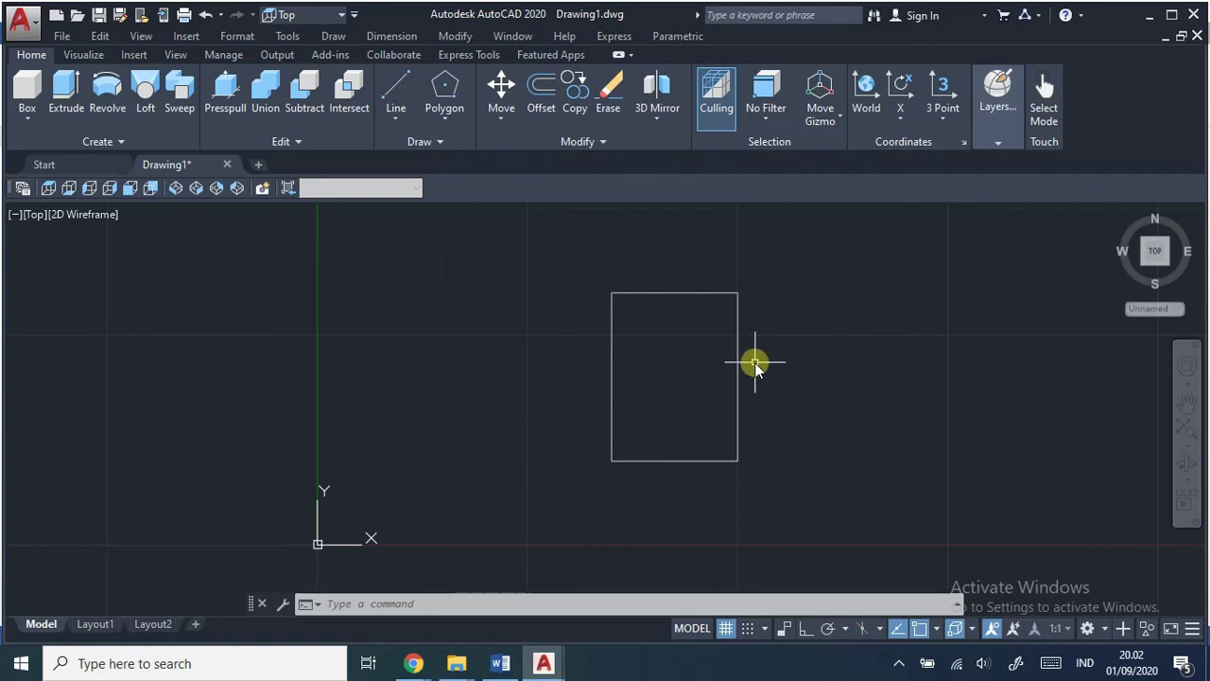
scroll(767, 358, down, 1)
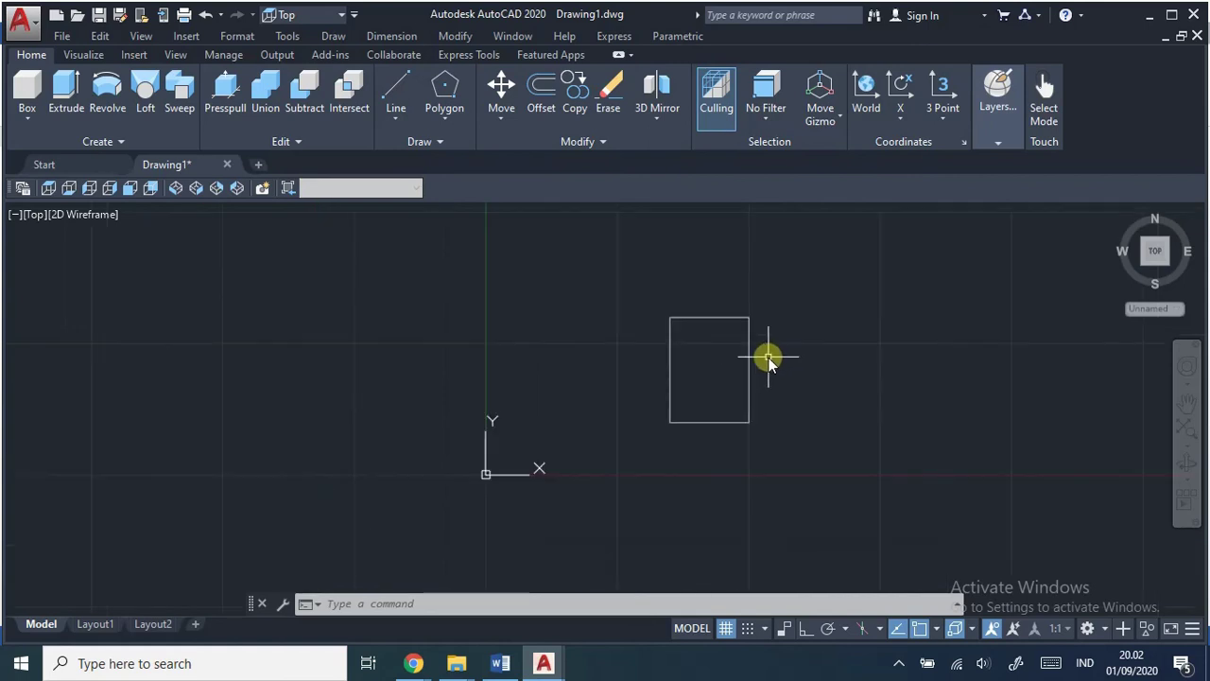
scroll(769, 358, up, 2)
scroll(769, 357, down, 1)
middle_drag(780, 359, 754, 369)
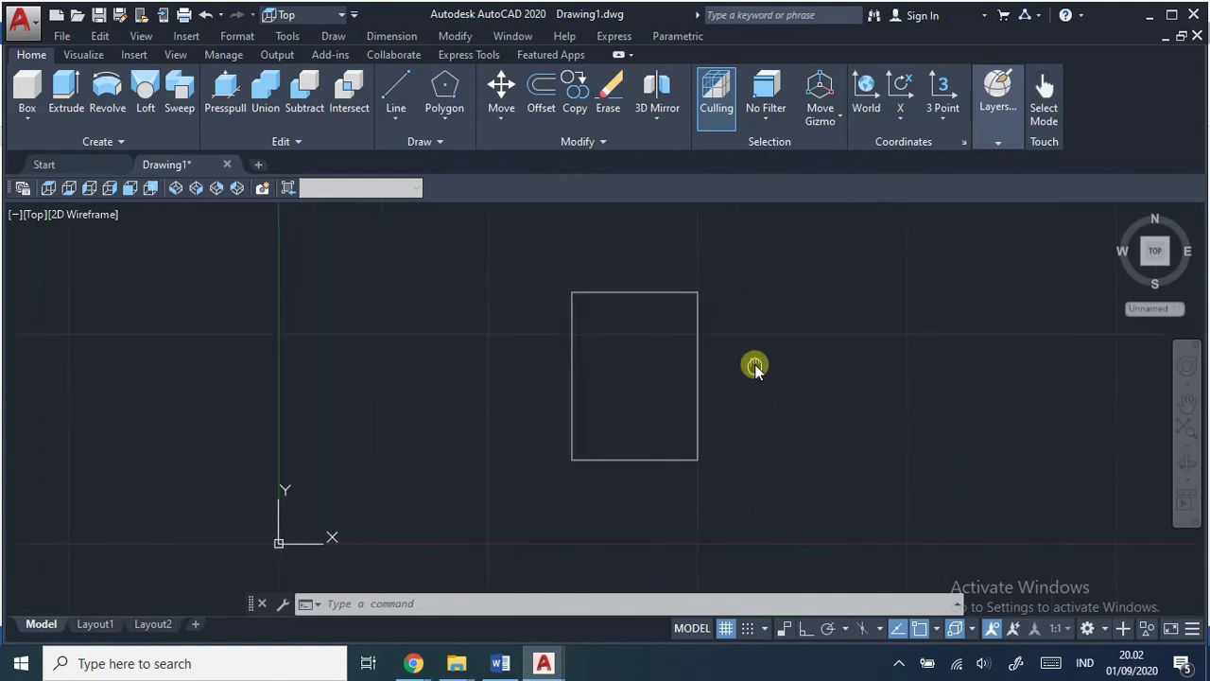